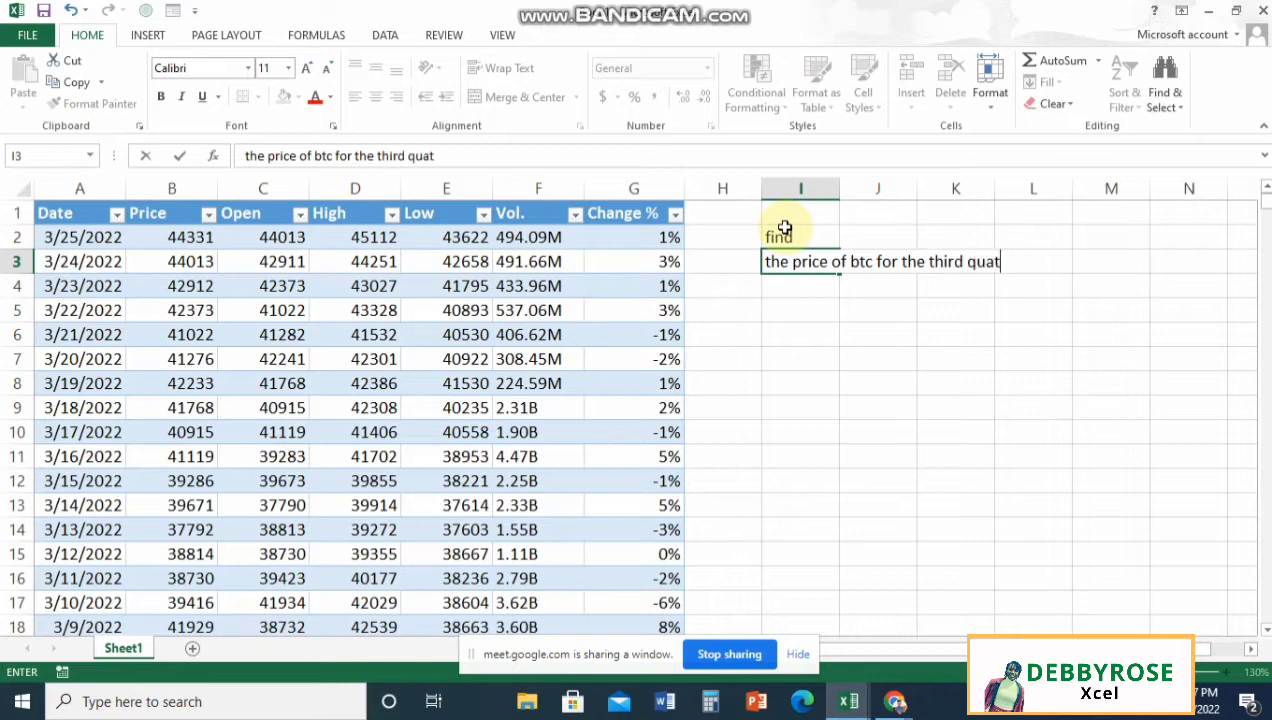
# Step: Enter the task "the price of btc for the third quarter for each year" in cell I3 and make it bold
pyautogui.hotkey('ctrl', 'Return')
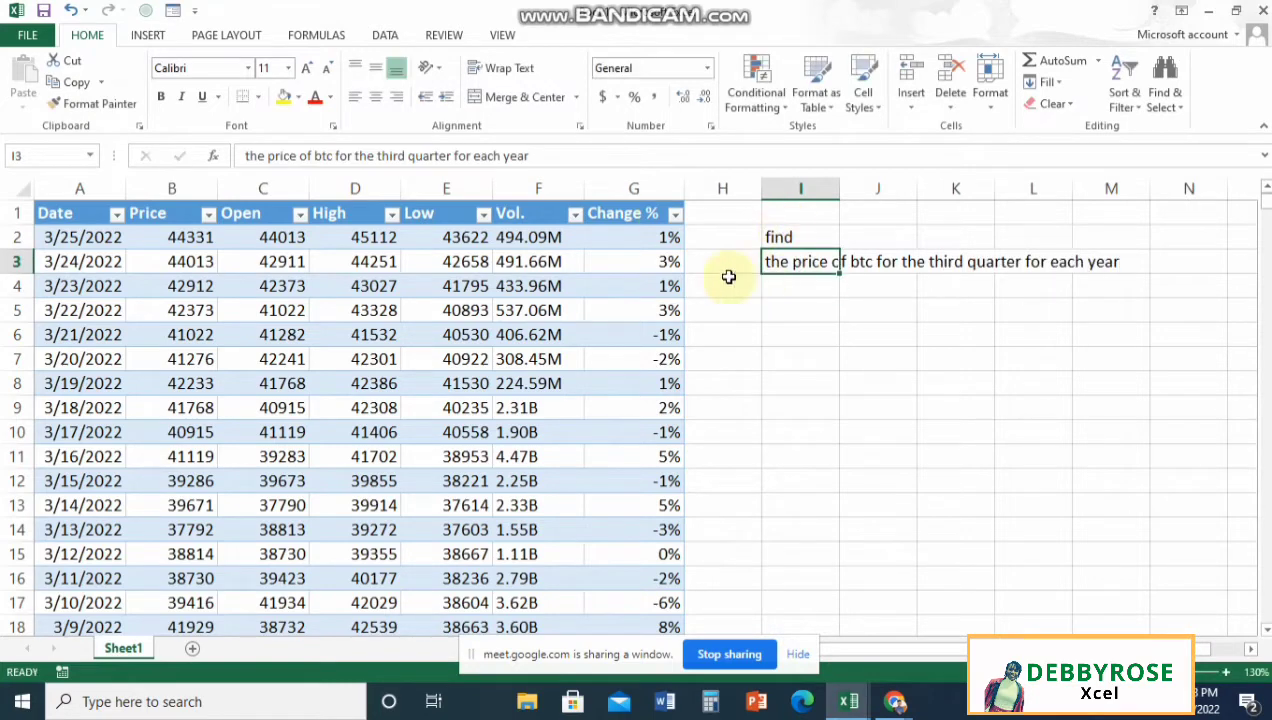
pyautogui.click(161, 97)
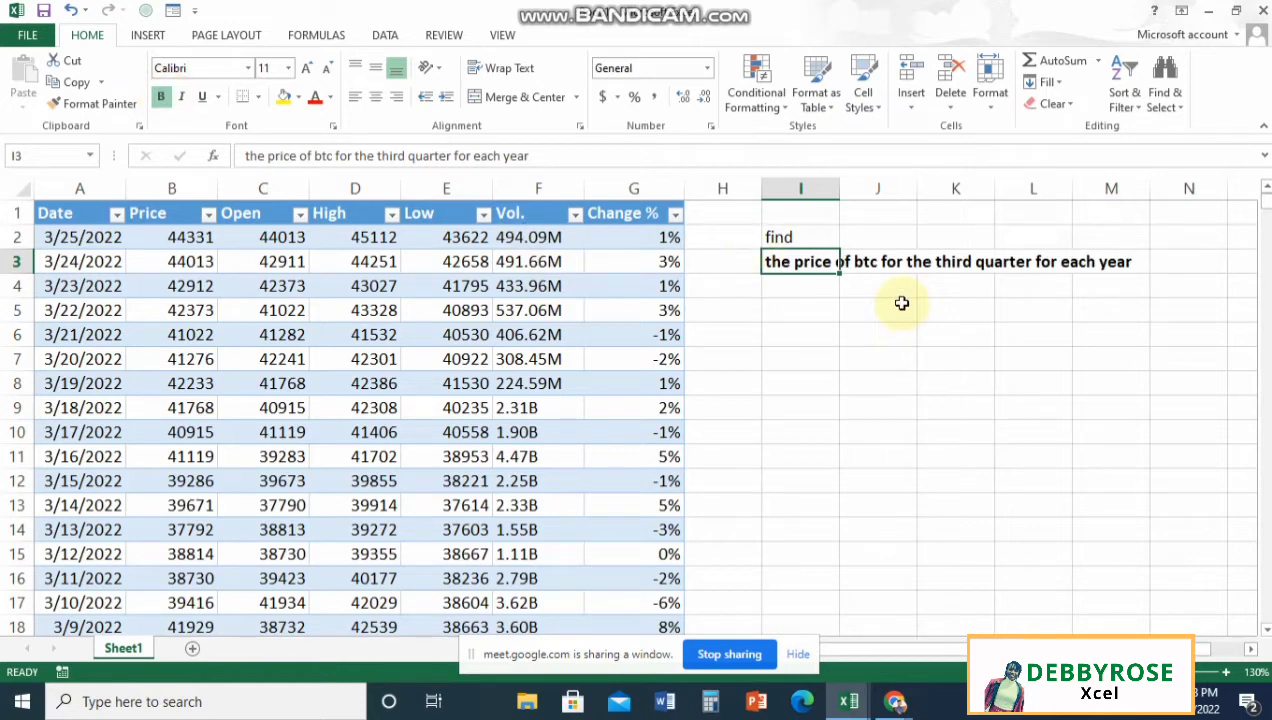
pyautogui.press('Up')
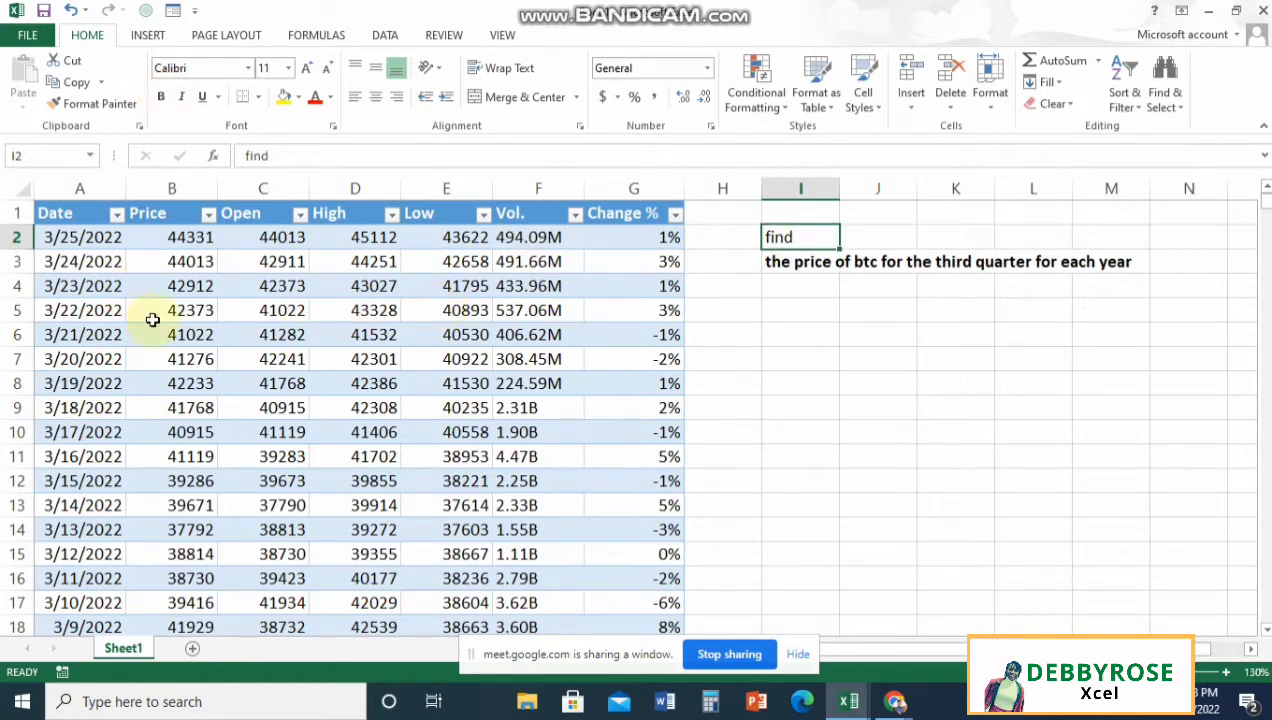
# Step: Create a PivotTable from the price data table, Table1, on a new worksheet
pyautogui.click(164, 266)
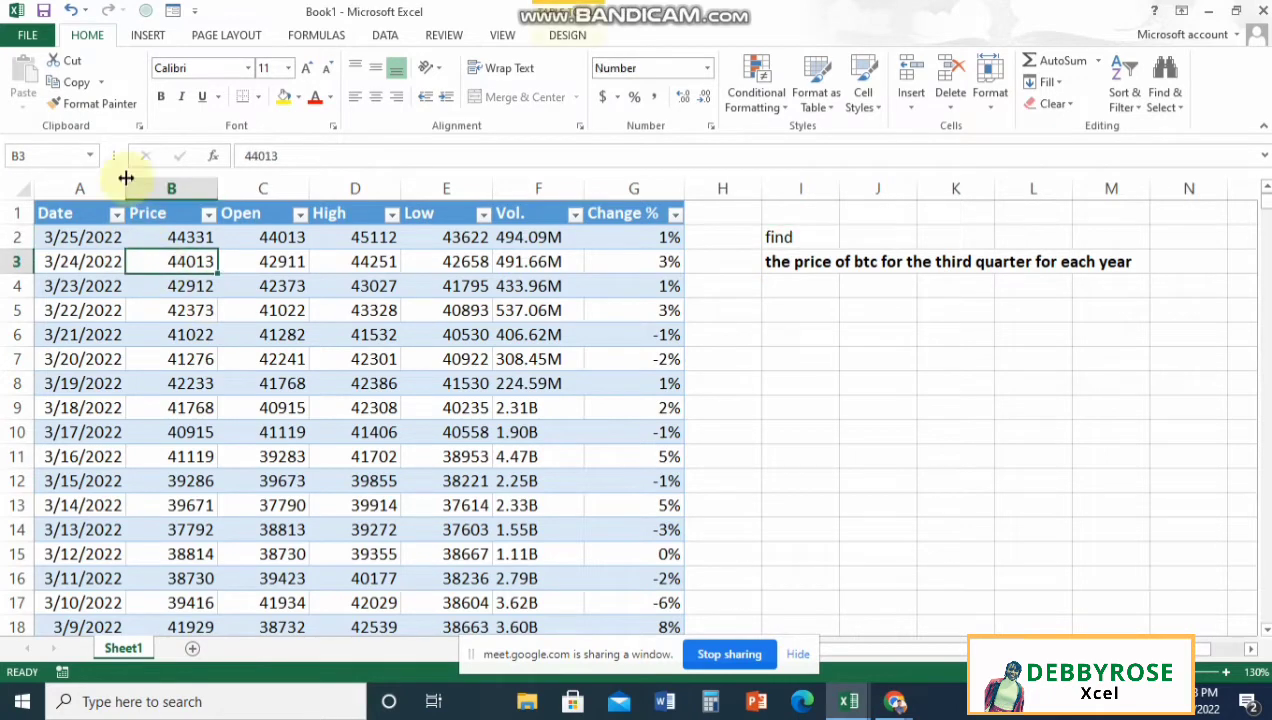
pyautogui.click(148, 36)
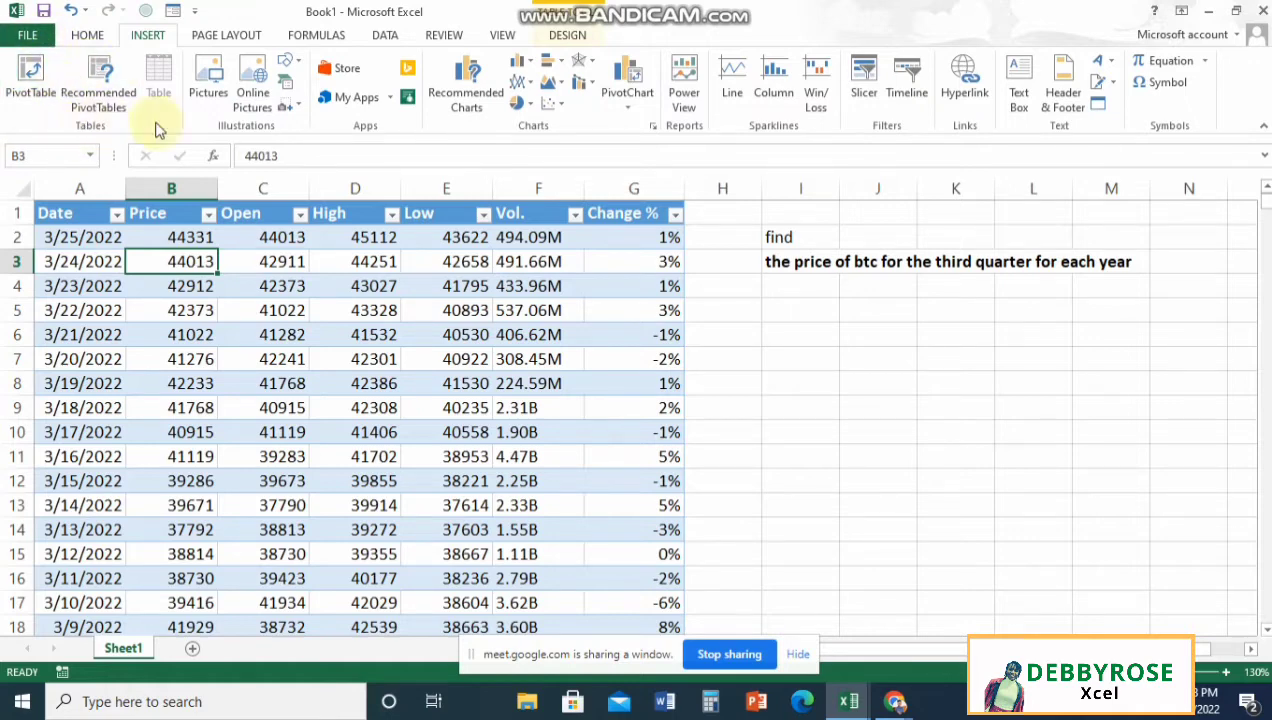
pyautogui.click(30, 90)
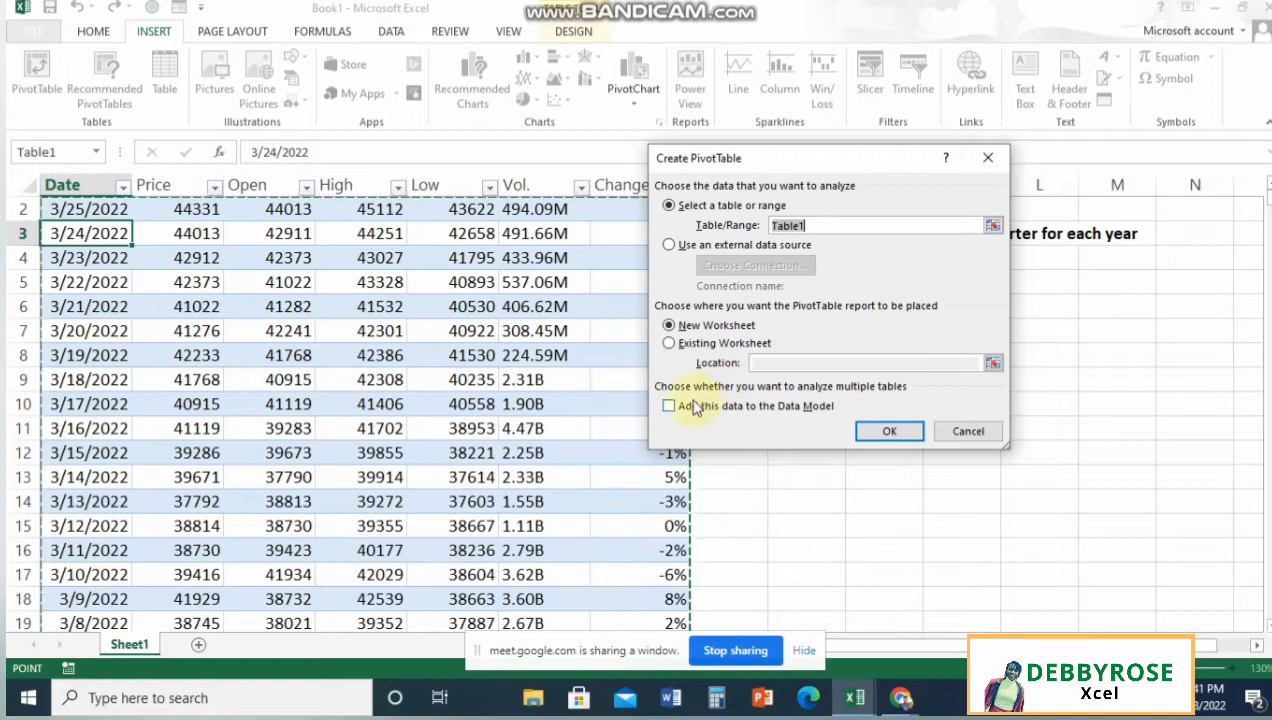
pyautogui.click(890, 432)
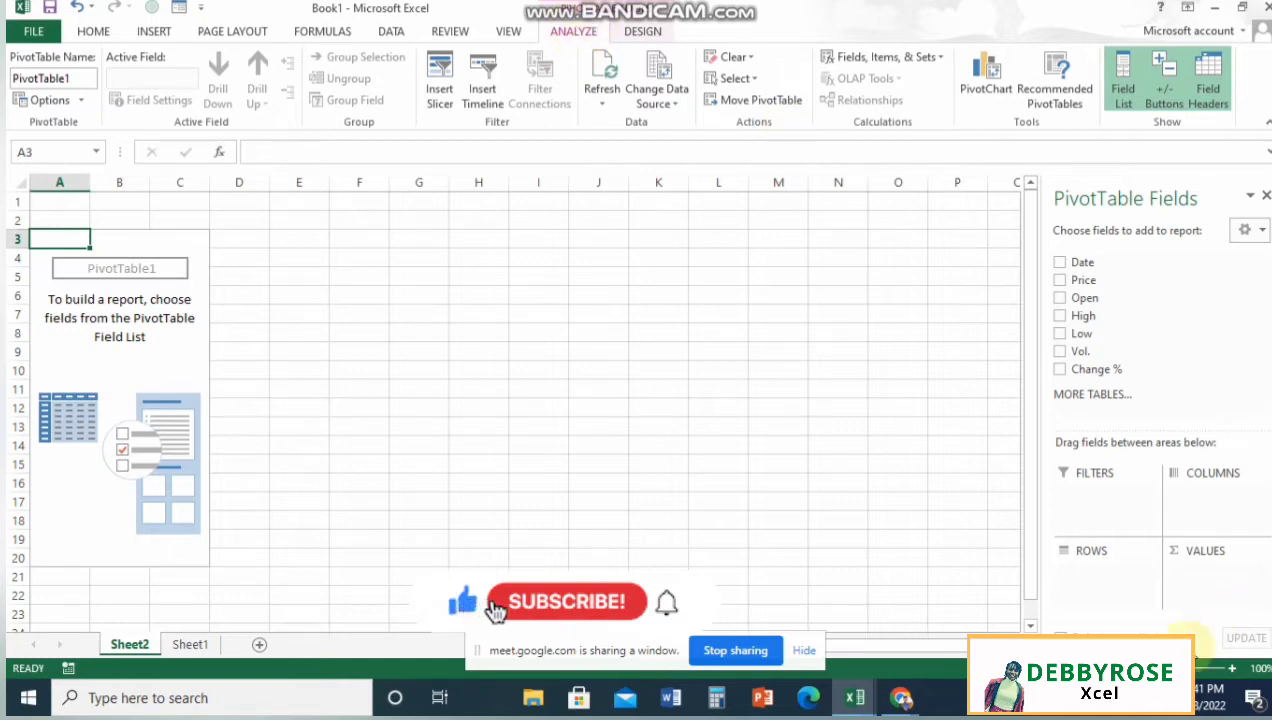
# Step: Add Price to the PivotTable's values as a sum and Date to its rows
pyautogui.moveTo(1179, 668); pyautogui.dragTo(1189, 670)
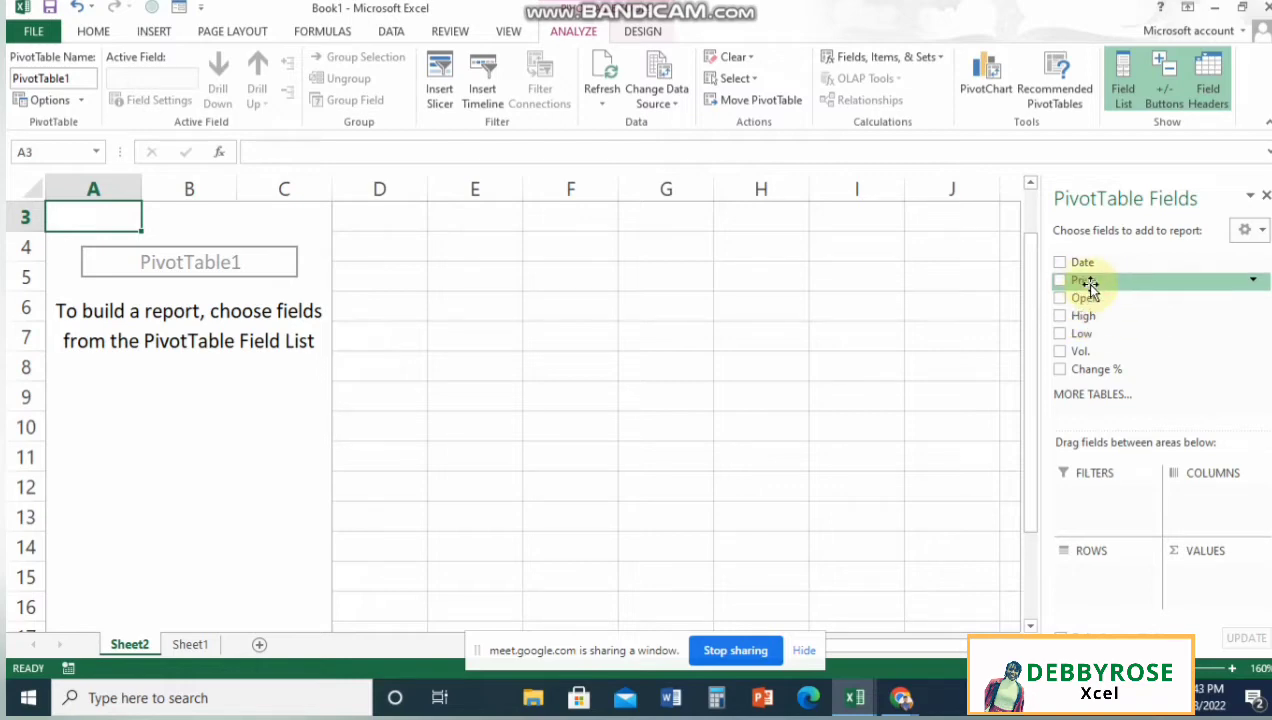
pyautogui.moveTo(1084, 280); pyautogui.dragTo(1196, 580)
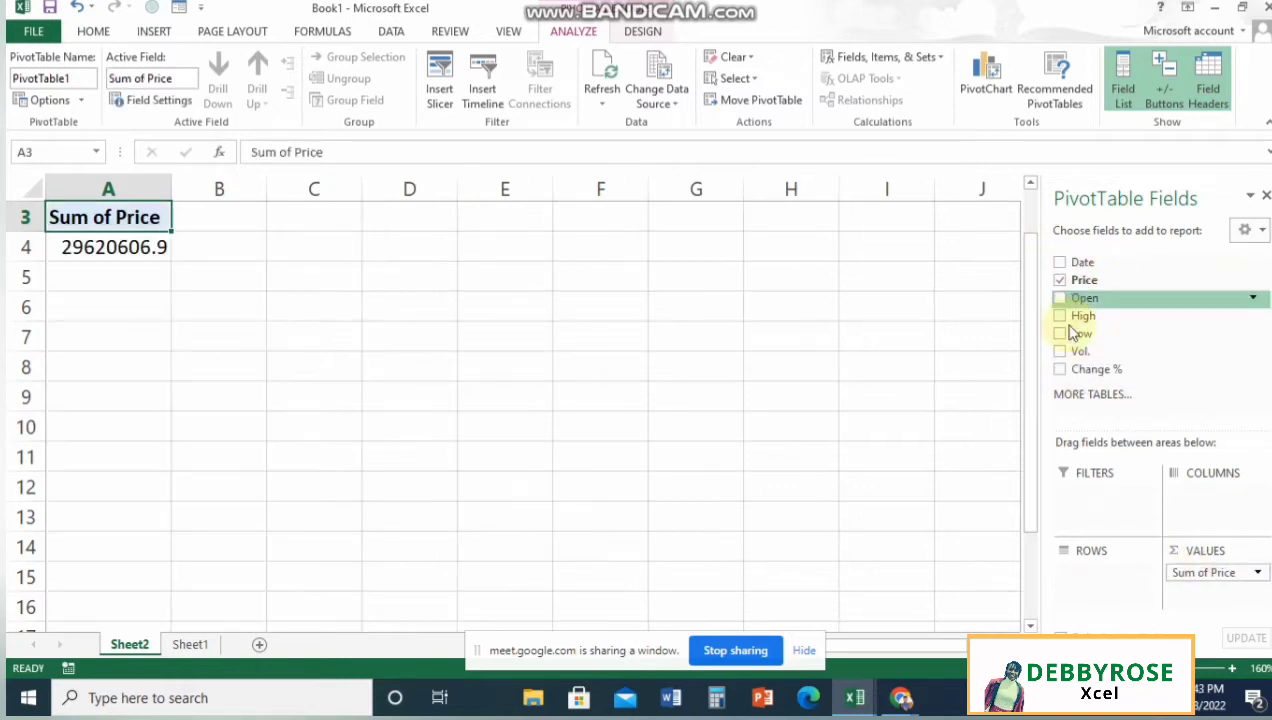
pyautogui.moveTo(1082, 262); pyautogui.dragTo(1084, 579)
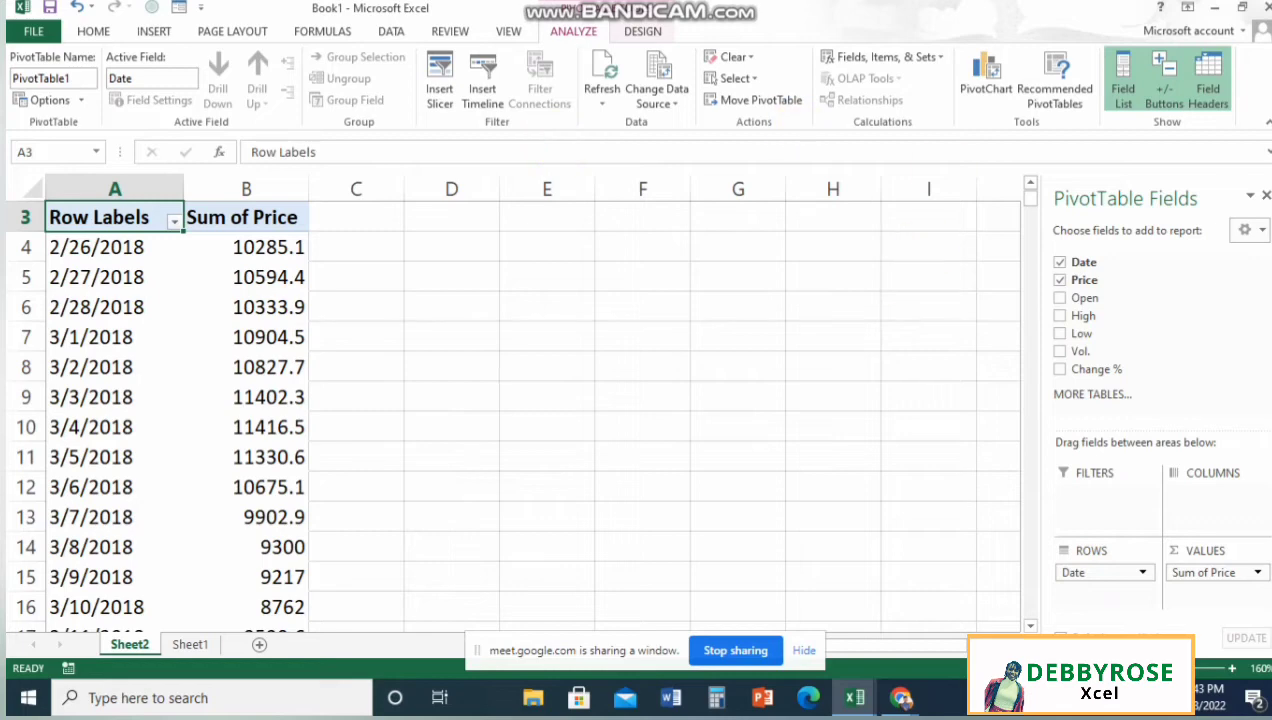
# Step: Look through the daily date rows of the PivotTable and their price sums
pyautogui.moveTo(1185, 668); pyautogui.dragTo(1175, 668)
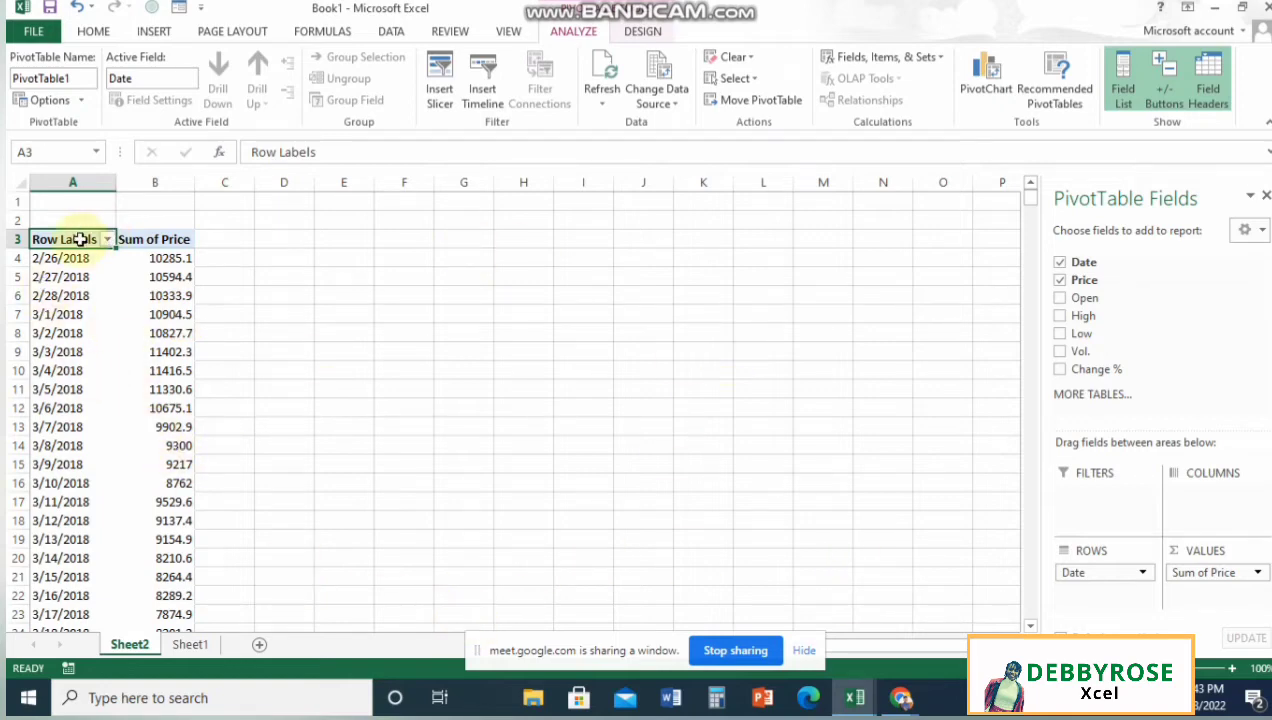
pyautogui.press('Down')
pyautogui.press('Down')
pyautogui.press('Down')
pyautogui.press('Down')
pyautogui.press('Down')
pyautogui.press('Down')
pyautogui.press('Down')
pyautogui.press('Down')
pyautogui.press('Down')
pyautogui.press('Down')
pyautogui.press('Down')
pyautogui.press('Down')
pyautogui.press('Down')
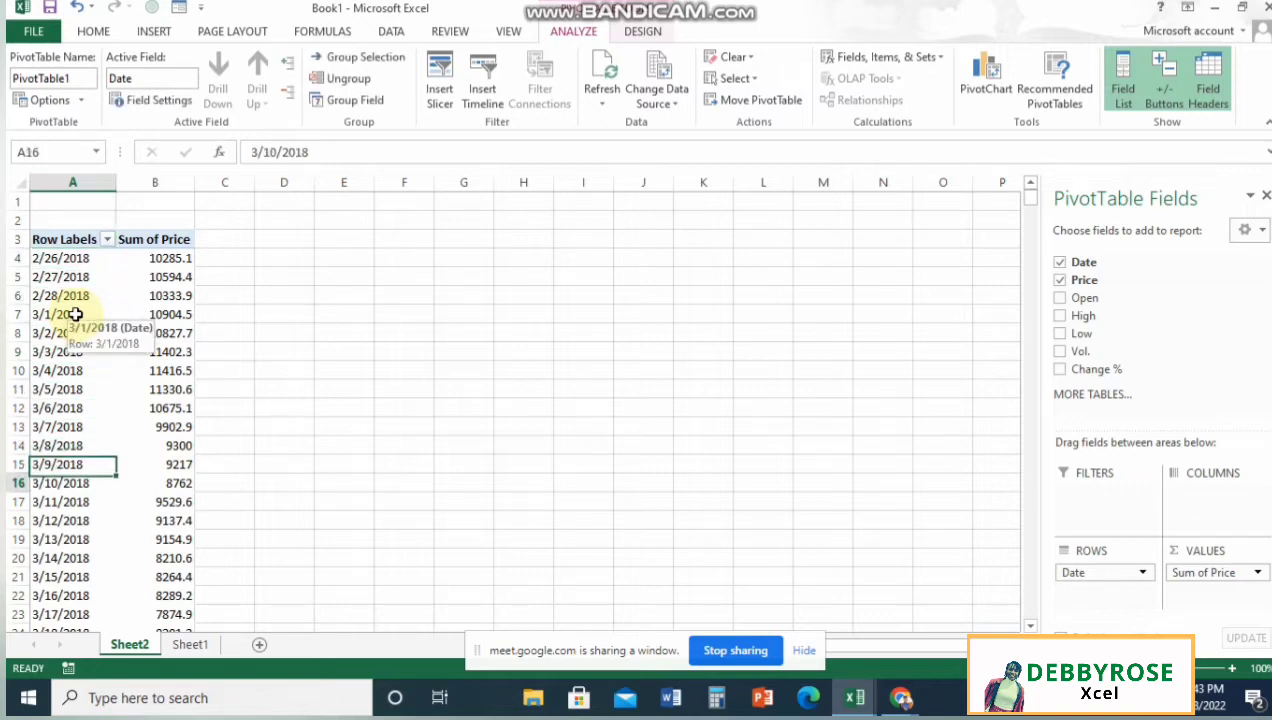
pyautogui.press('Down')
pyautogui.press('Down')
pyautogui.press('Down')
pyautogui.press('Down')
pyautogui.press('Down')
pyautogui.press('Down')
pyautogui.press('Down')
pyautogui.press('Down')
pyautogui.press('Down')
pyautogui.press('Down')
pyautogui.press('Down')
pyautogui.press('Down')
pyautogui.press('Down')
pyautogui.press('Down')
pyautogui.press('Down')
pyautogui.press('Down')
pyautogui.press('Down')
pyautogui.press('Down')
pyautogui.press('Down')
pyautogui.press('Down')
pyautogui.press('Up')
pyautogui.press('Up')
pyautogui.press('Up')
pyautogui.press('Up')
pyautogui.press('Up')
pyautogui.press('Up')
pyautogui.press('Up')
pyautogui.press('Up')
pyautogui.press('Up')
pyautogui.press('Up')
pyautogui.press('Up')
pyautogui.press('Up')
pyautogui.press('Up')
pyautogui.press('Up')
pyautogui.press('Up')
pyautogui.press('Up')
pyautogui.press('Up')
pyautogui.press('Up')
pyautogui.press('Up')
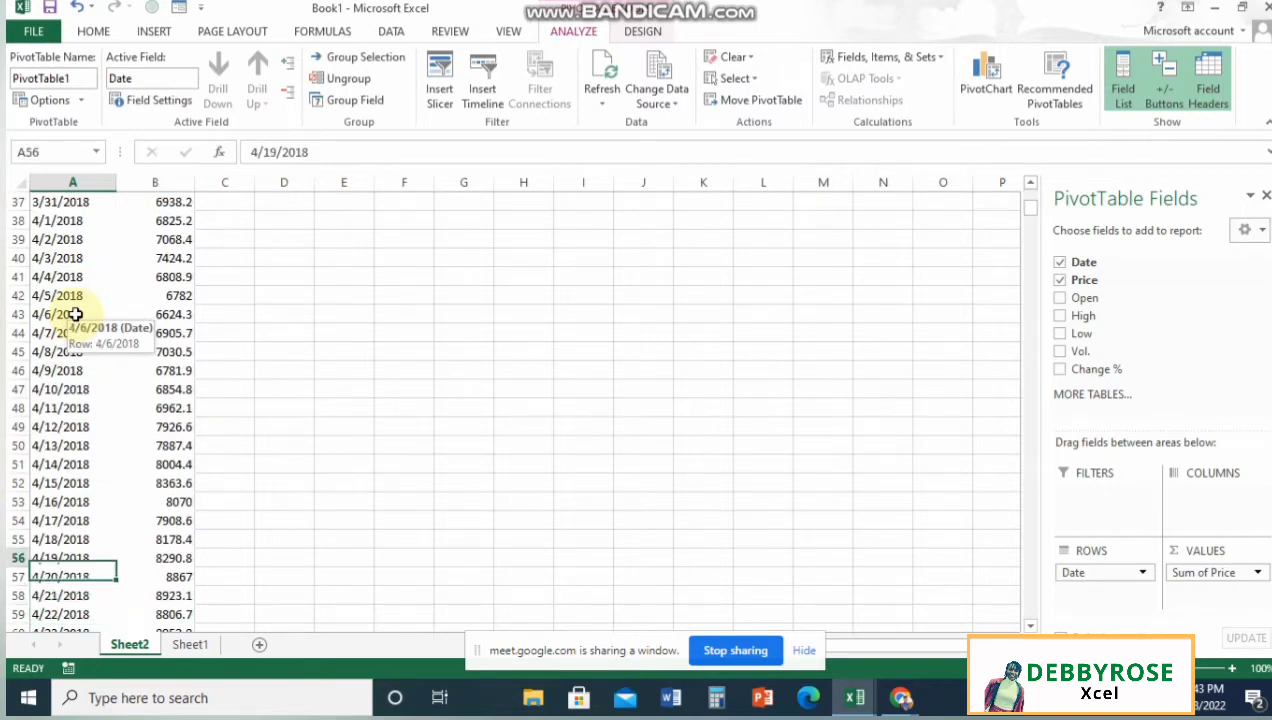
pyautogui.press('Up')
pyautogui.press('Up')
pyautogui.press('Up')
pyautogui.press('Up')
pyautogui.press('Up')
pyautogui.press('Up')
pyautogui.press('Up')
pyautogui.press('Up')
pyautogui.press('Up')
pyautogui.press('Up')
pyautogui.press('Up')
pyautogui.press('Up')
pyautogui.press('Up')
pyautogui.press('Up')
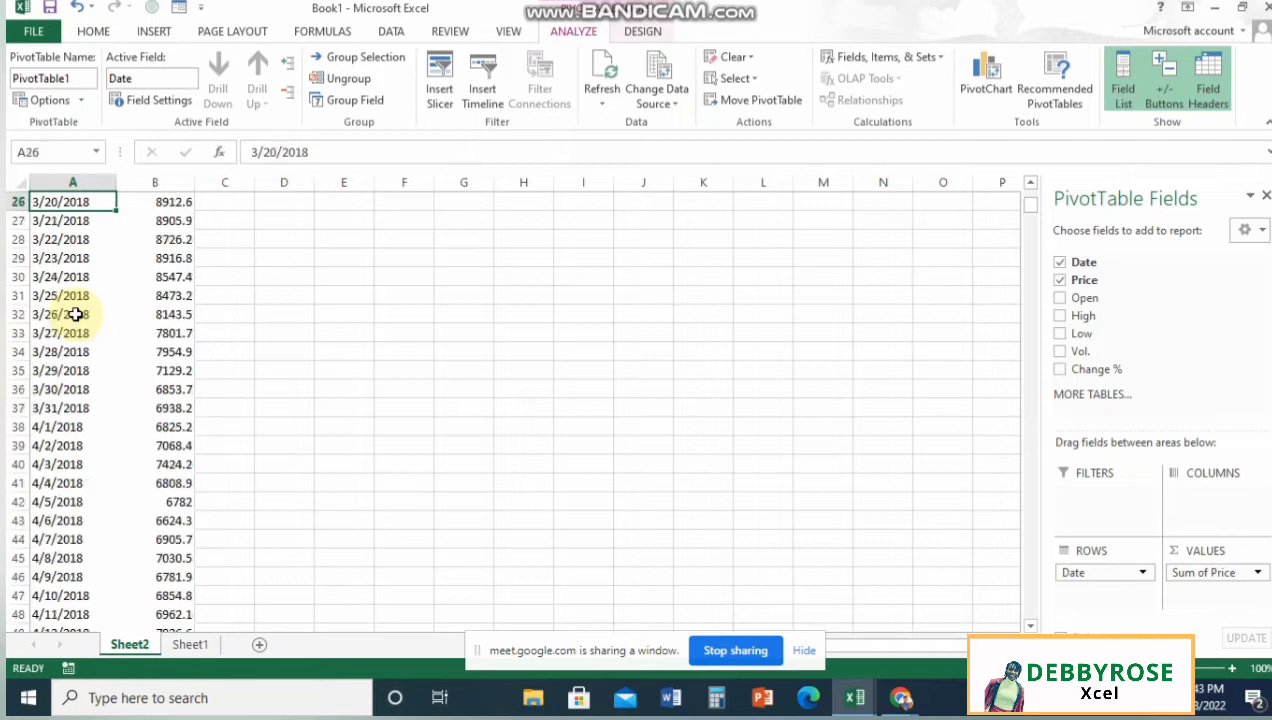
pyautogui.hotkey('ctrl', 'Home')
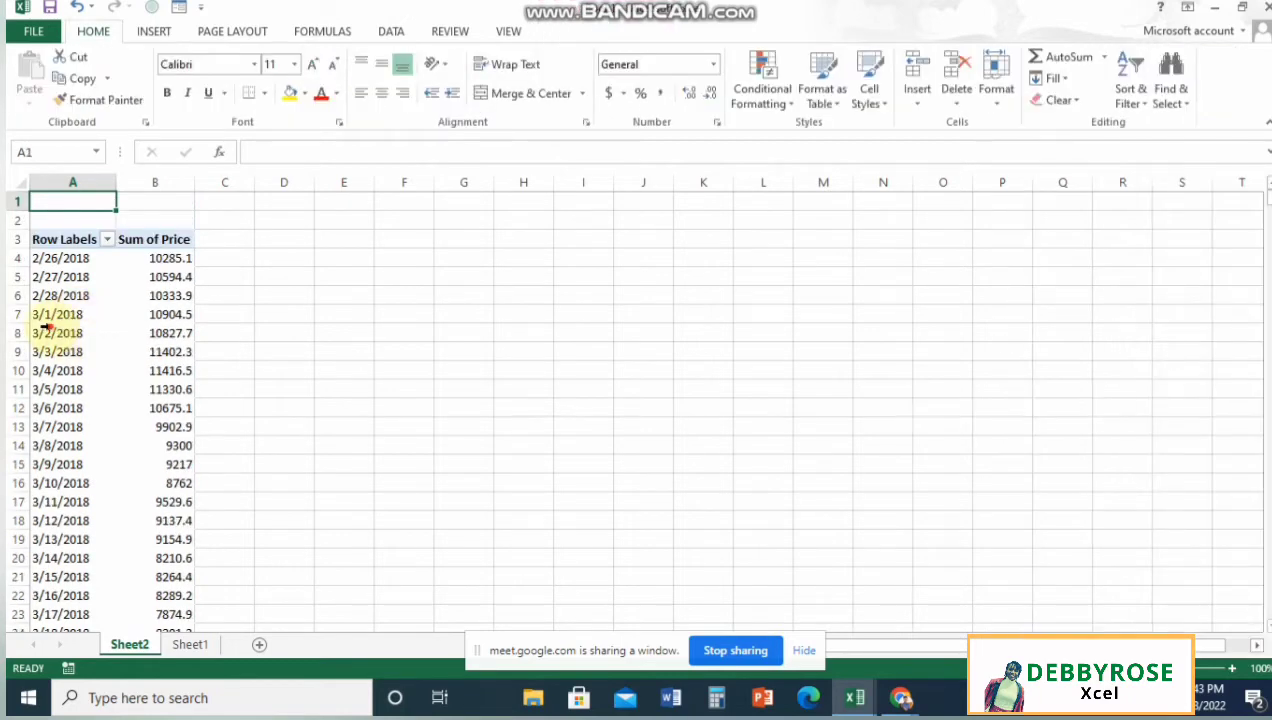
pyautogui.click(46, 328)
pyautogui.press('Down')
pyautogui.click(46, 270)
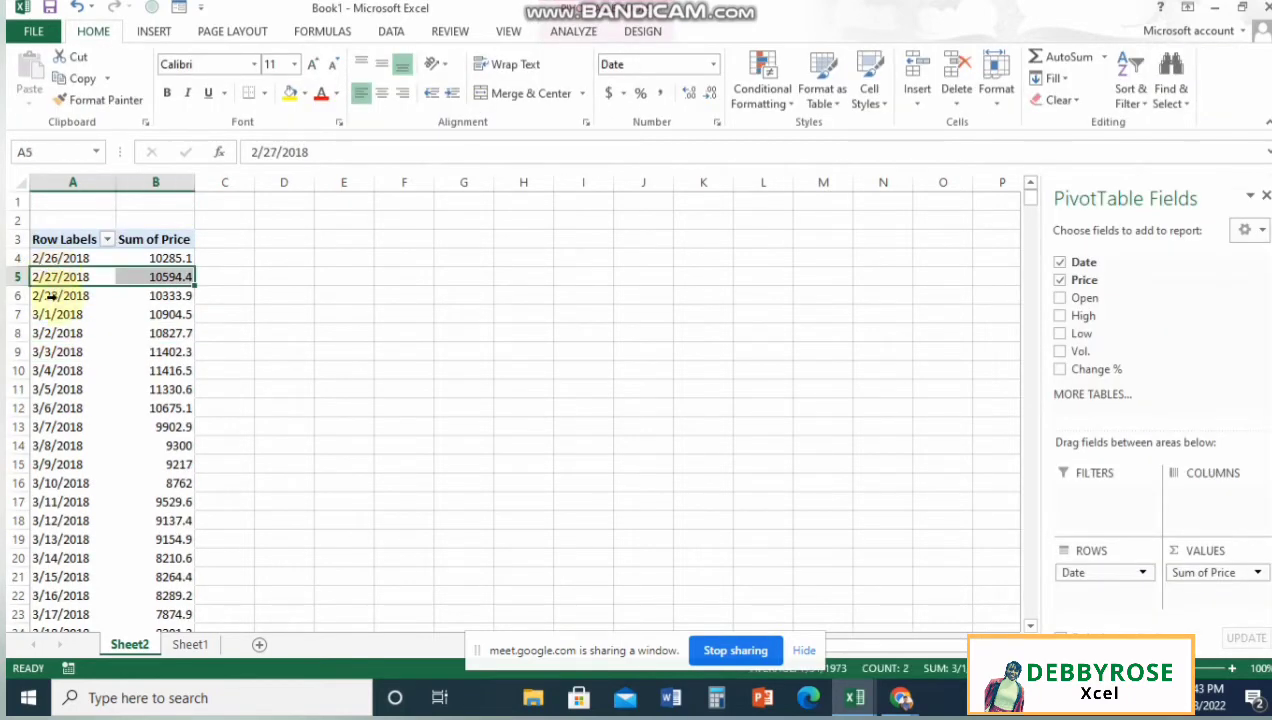
pyautogui.click(50, 296)
pyautogui.click(61, 297)
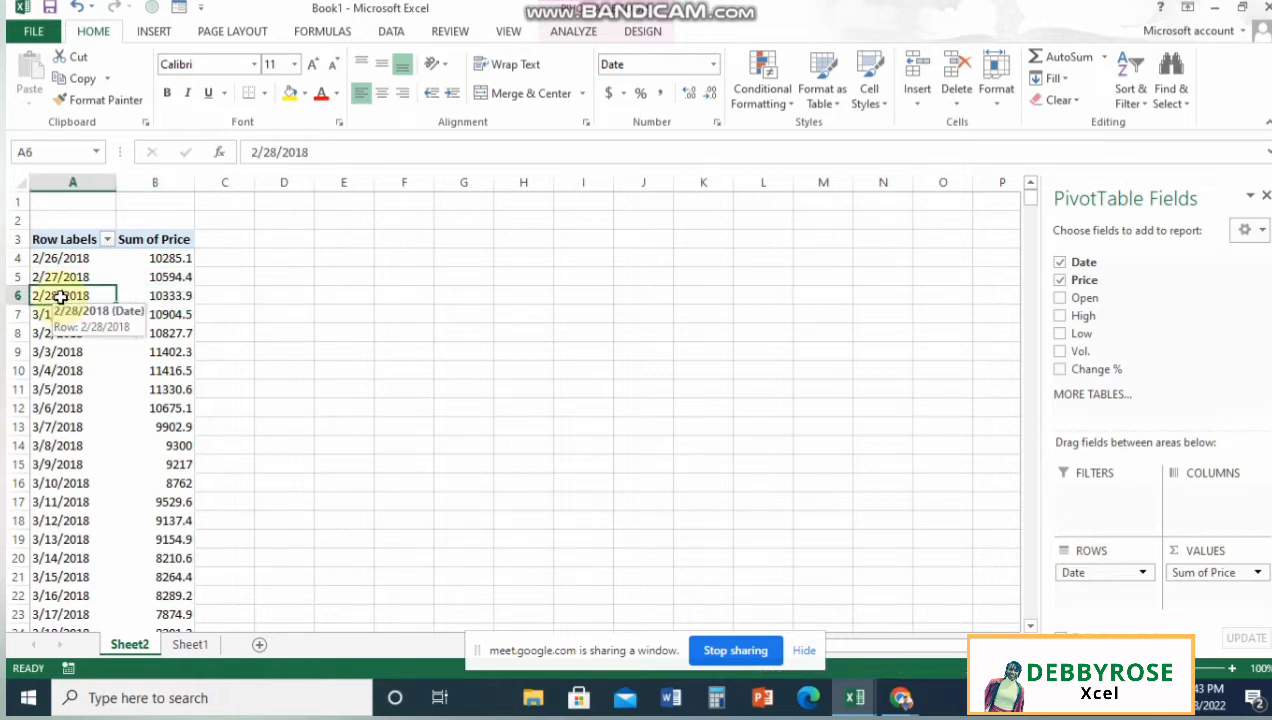
# Step: Rename the PivotTable's Row Labels header in cell A3 to DATE
pyautogui.click(62, 239)
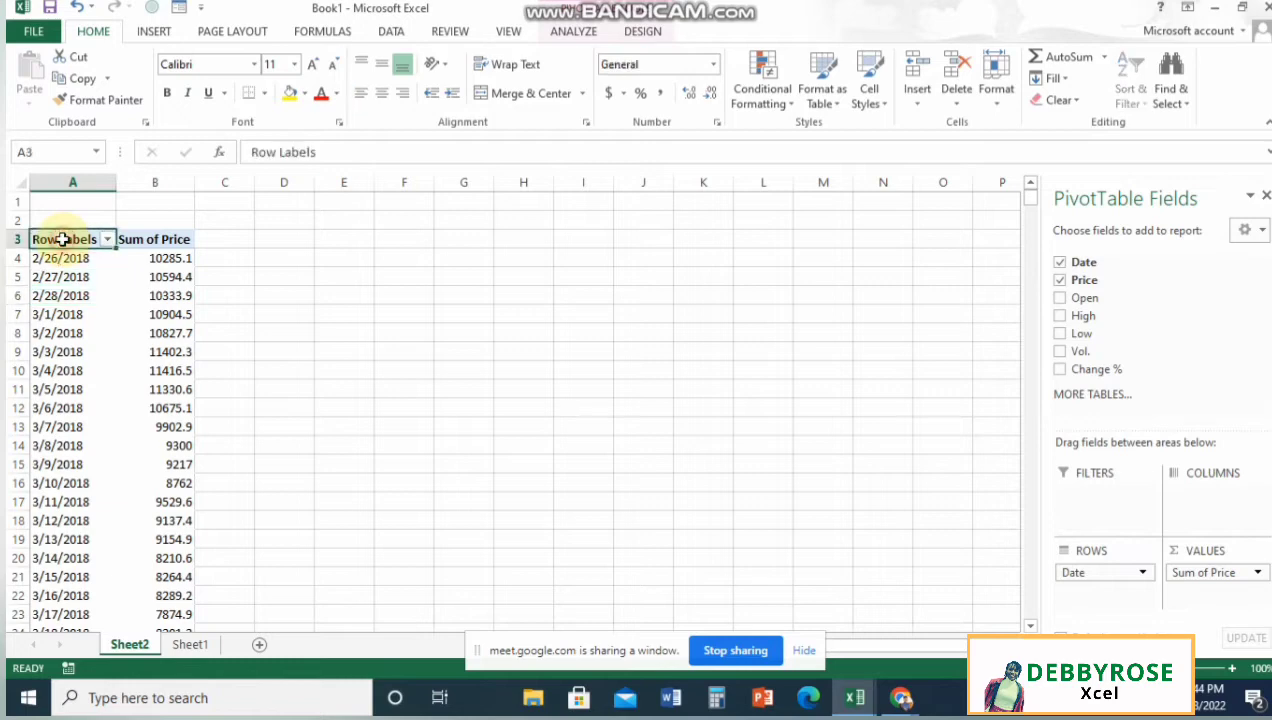
pyautogui.doubleClick(64, 240)
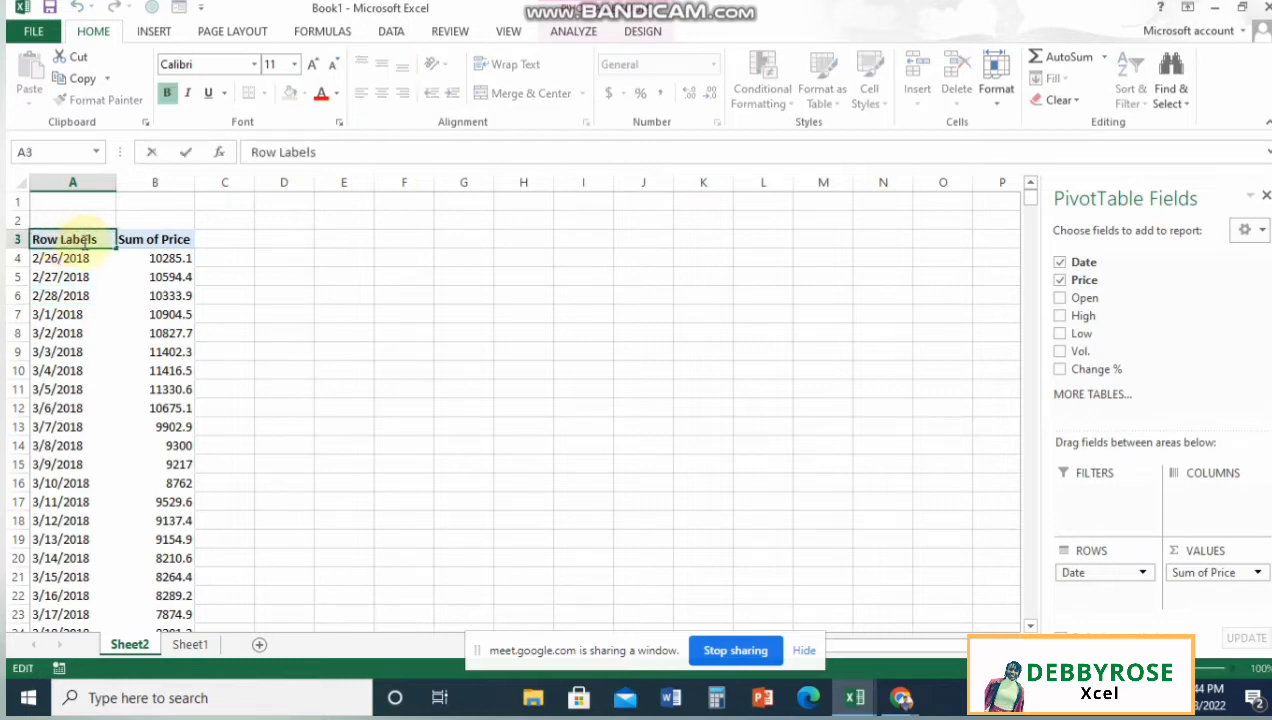
pyautogui.moveTo(95, 239); pyautogui.dragTo(14, 226)
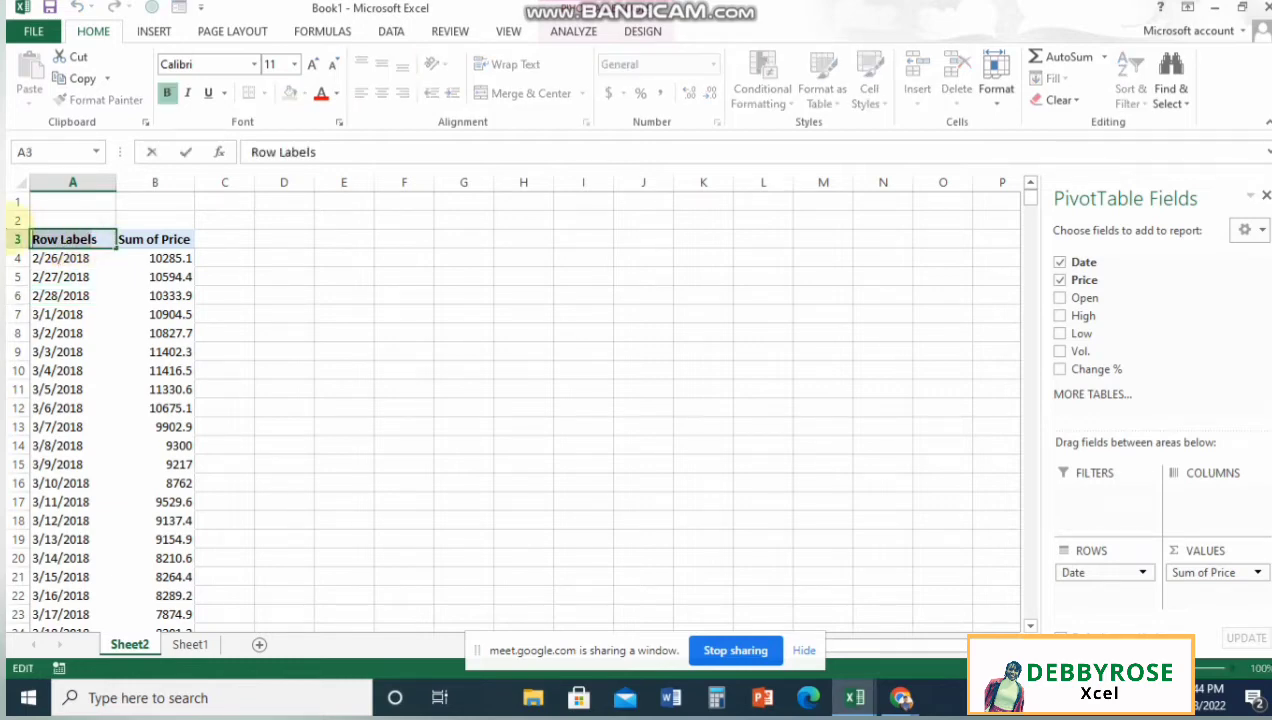
pyautogui.write('DATE')
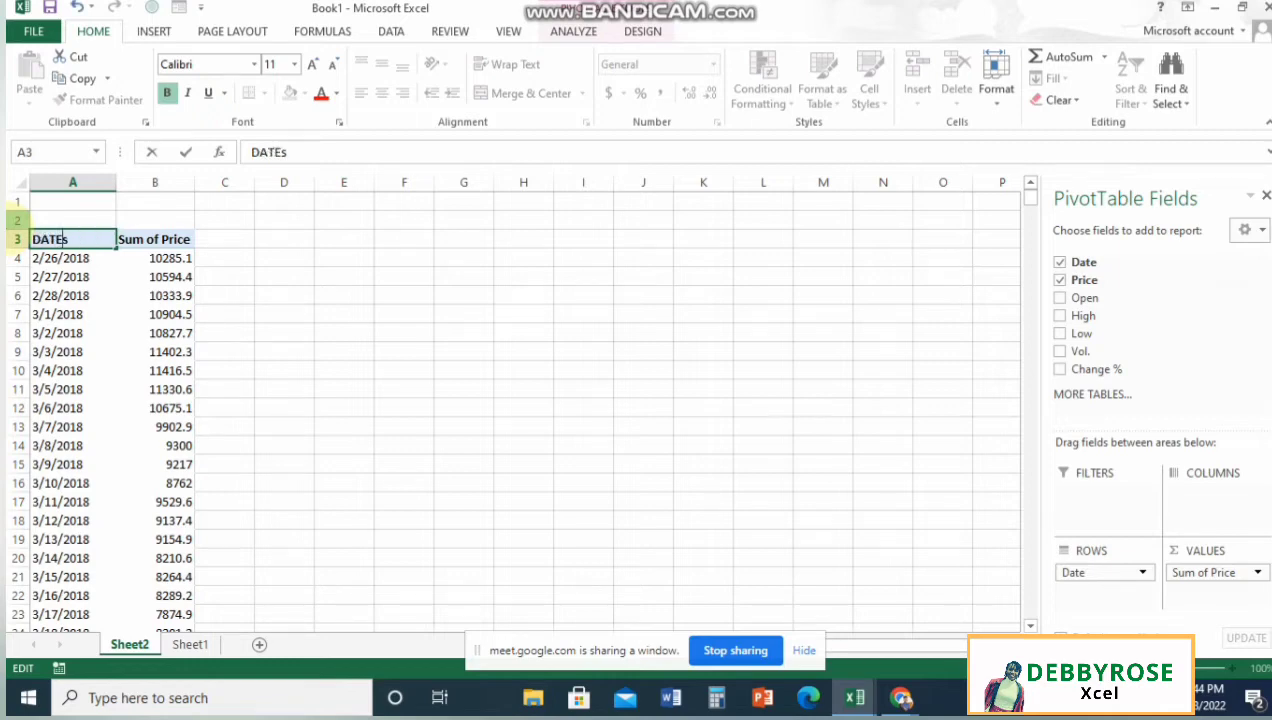
pyautogui.press('Return')
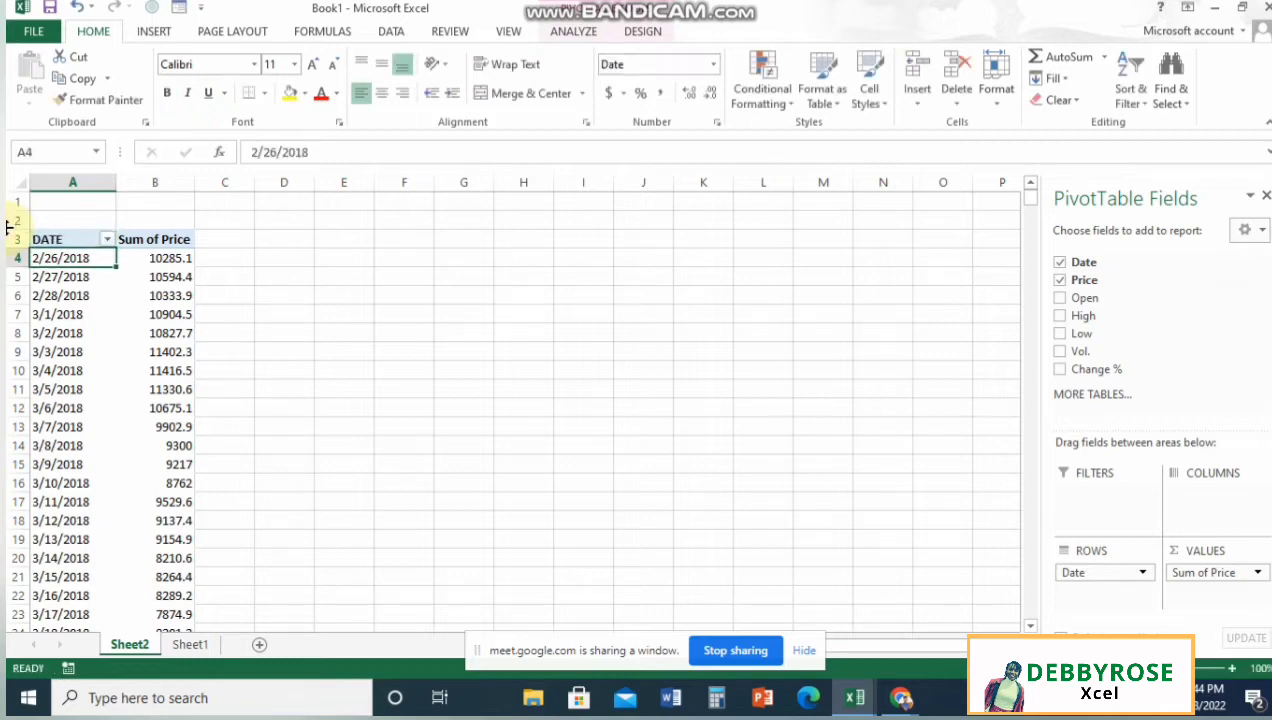
# Step: Group the PivotTable's dates by Quarters and Years, leaving Months out of the grouping
pyautogui.rightClick(84, 258)
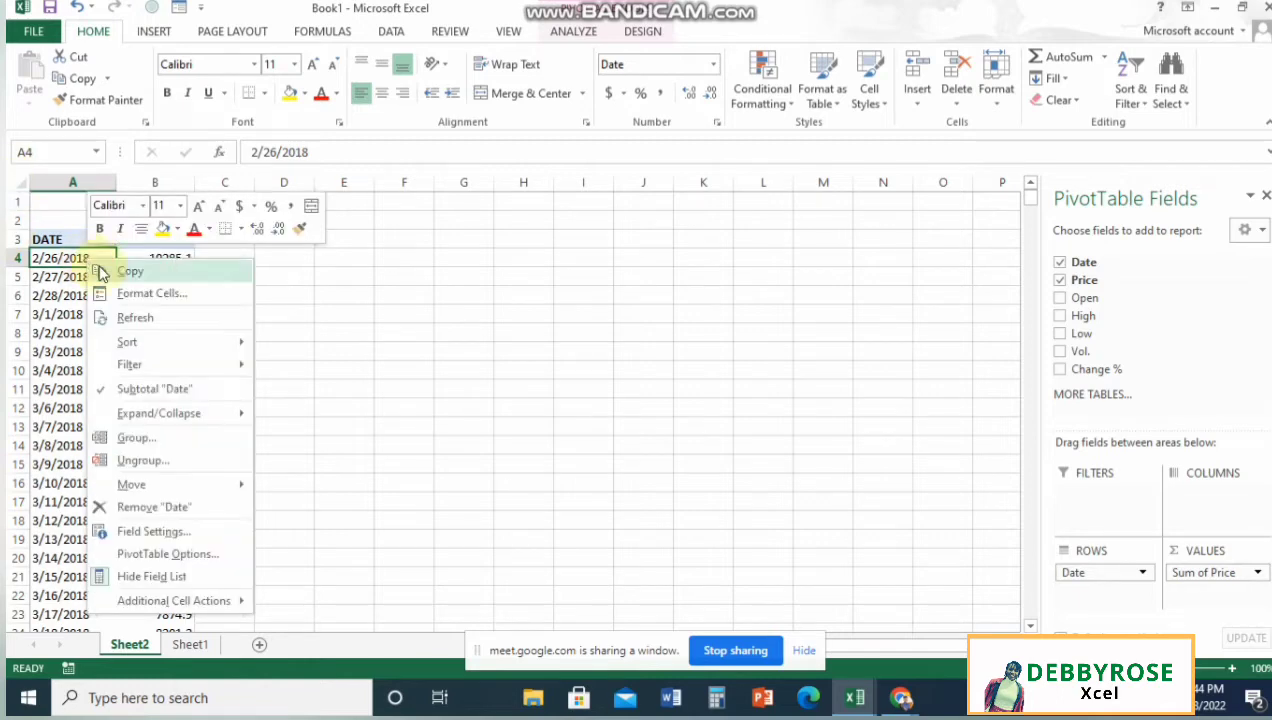
pyautogui.click(133, 440)
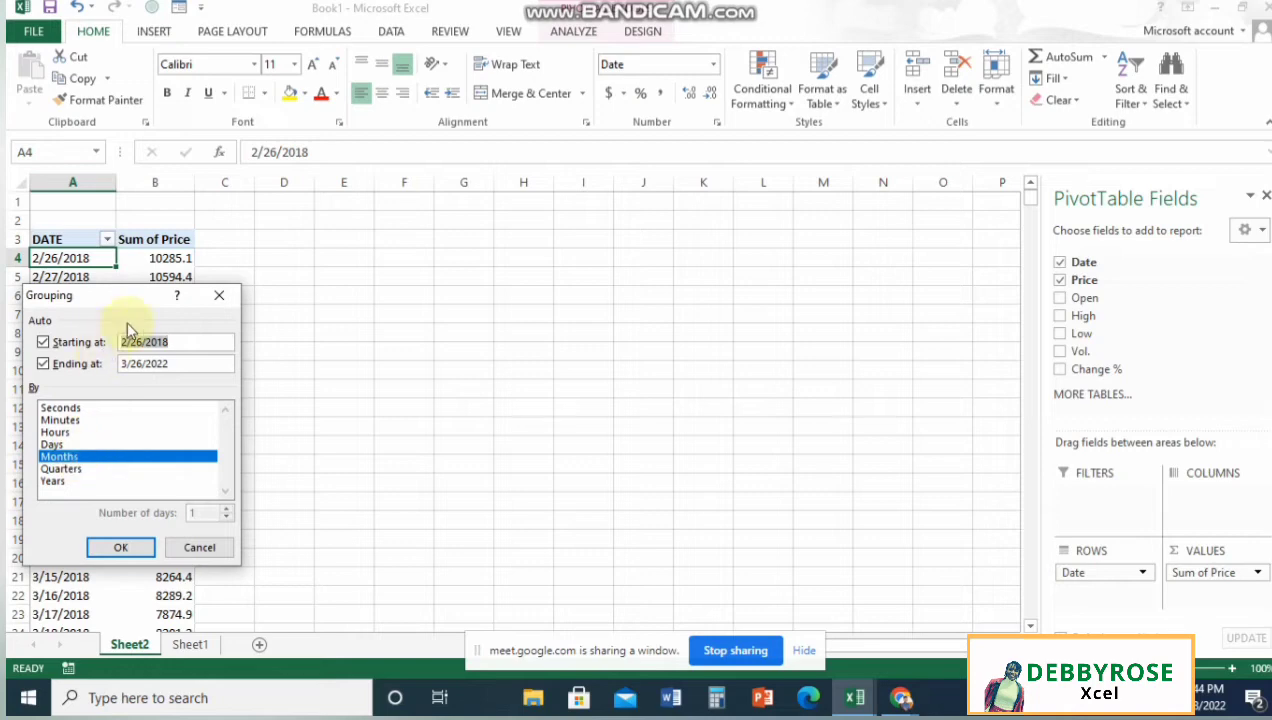
pyautogui.moveTo(137, 303); pyautogui.dragTo(487, 231)
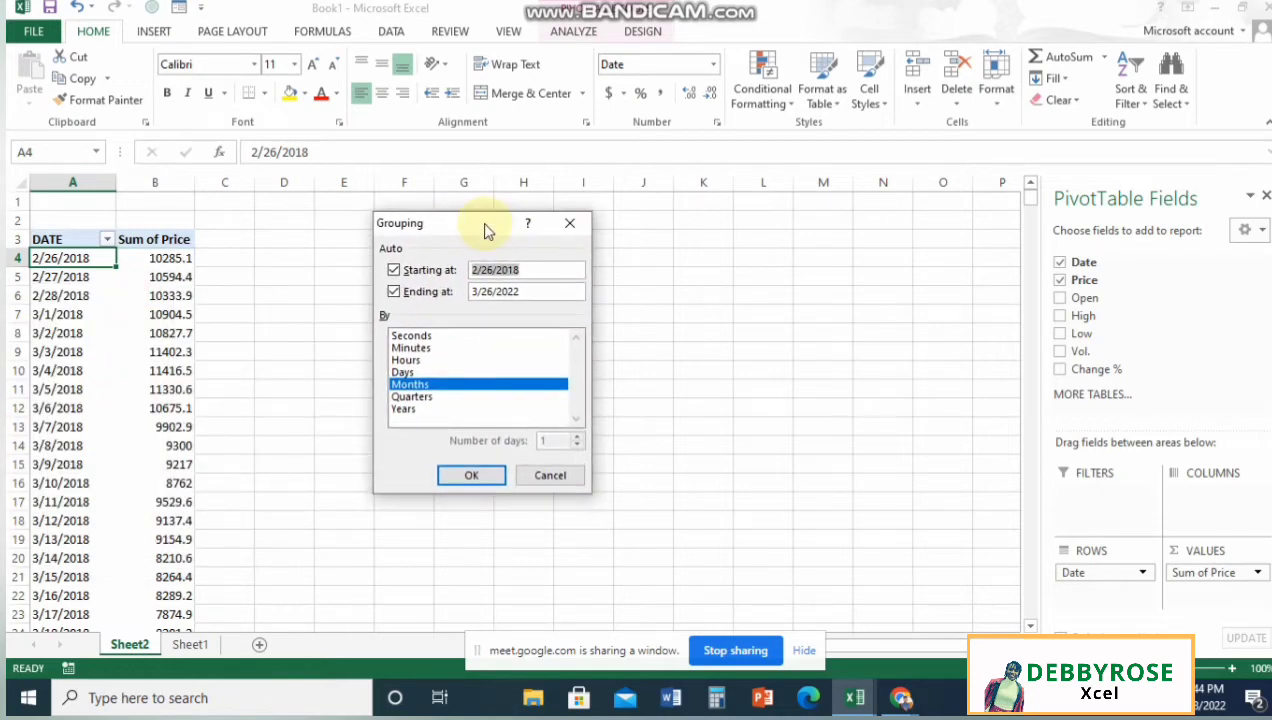
pyautogui.click(408, 398)
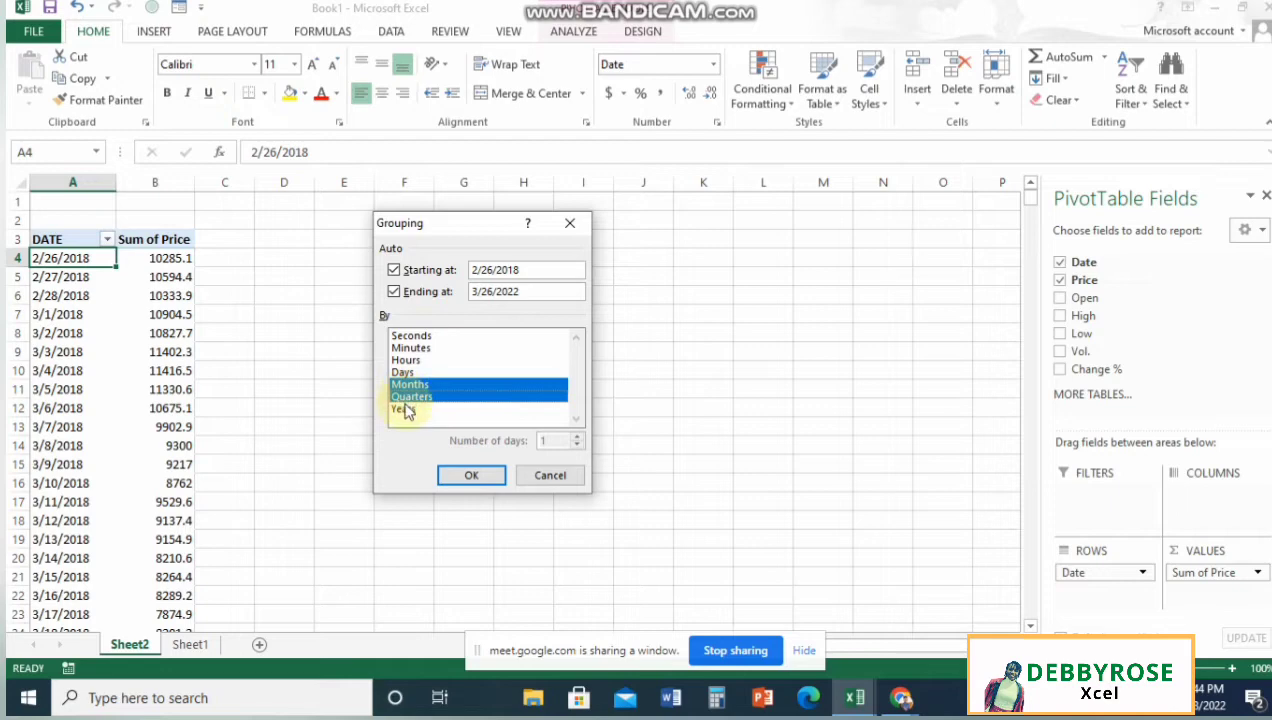
pyautogui.click(407, 409)
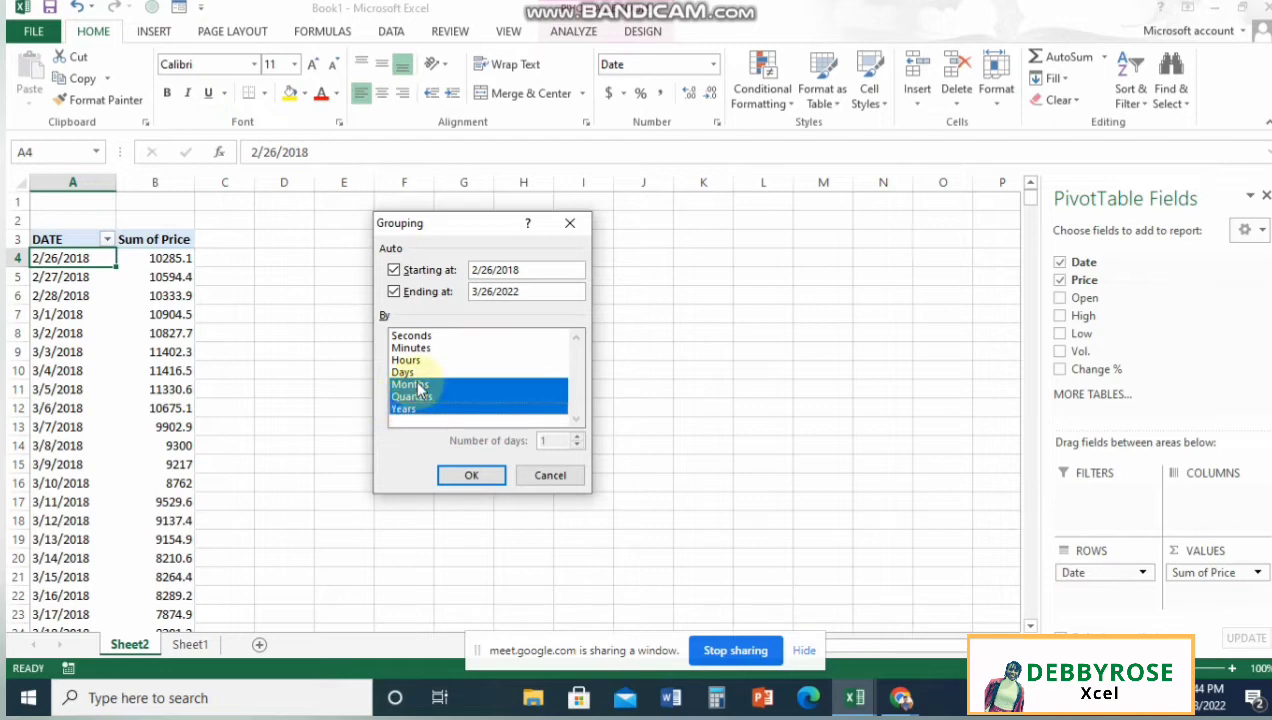
pyautogui.click(418, 386)
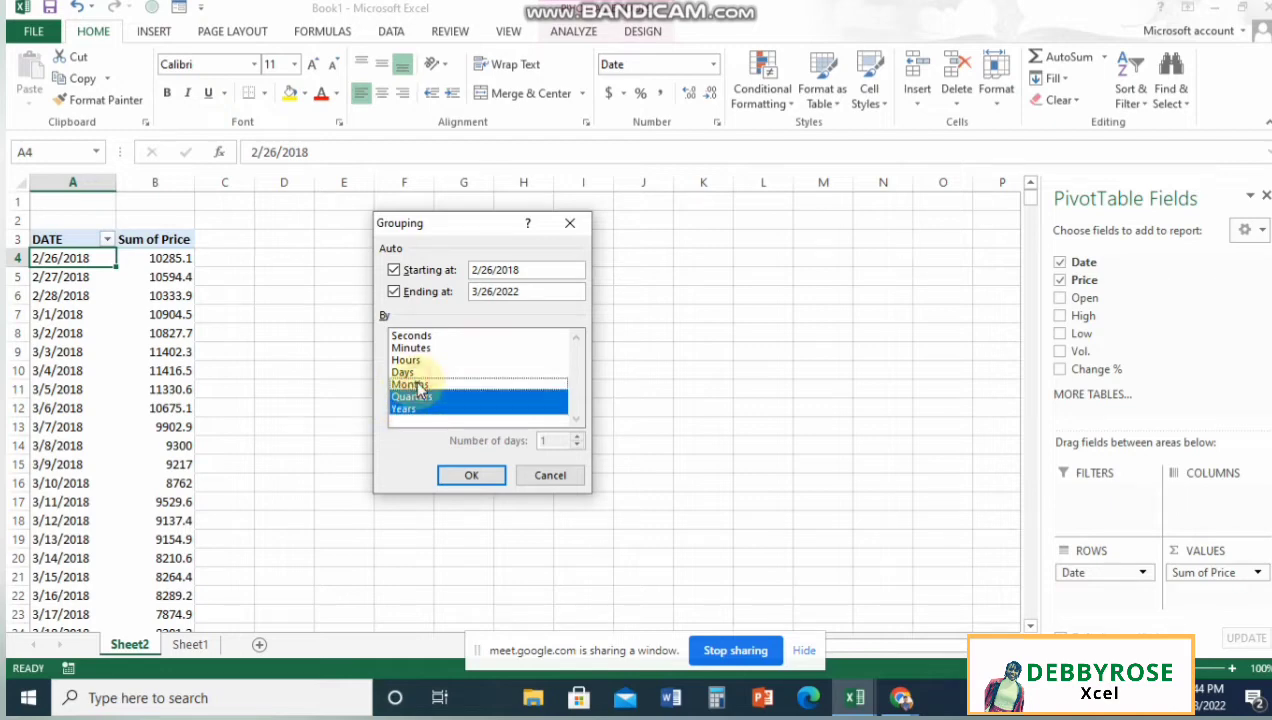
pyautogui.click(471, 476)
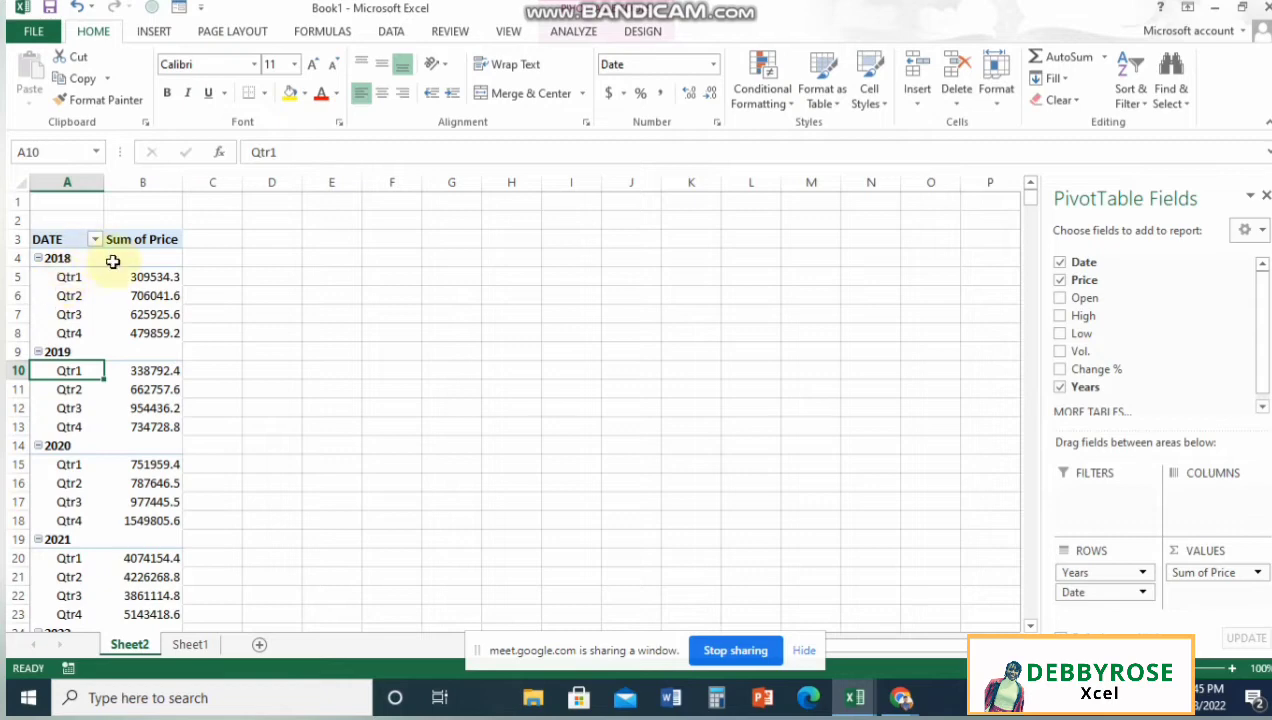
# Step: Format the 2018 Qtr2 price sum in cell B6 as Currency with the $ symbol and 0 decimal places
pyautogui.click(165, 312)
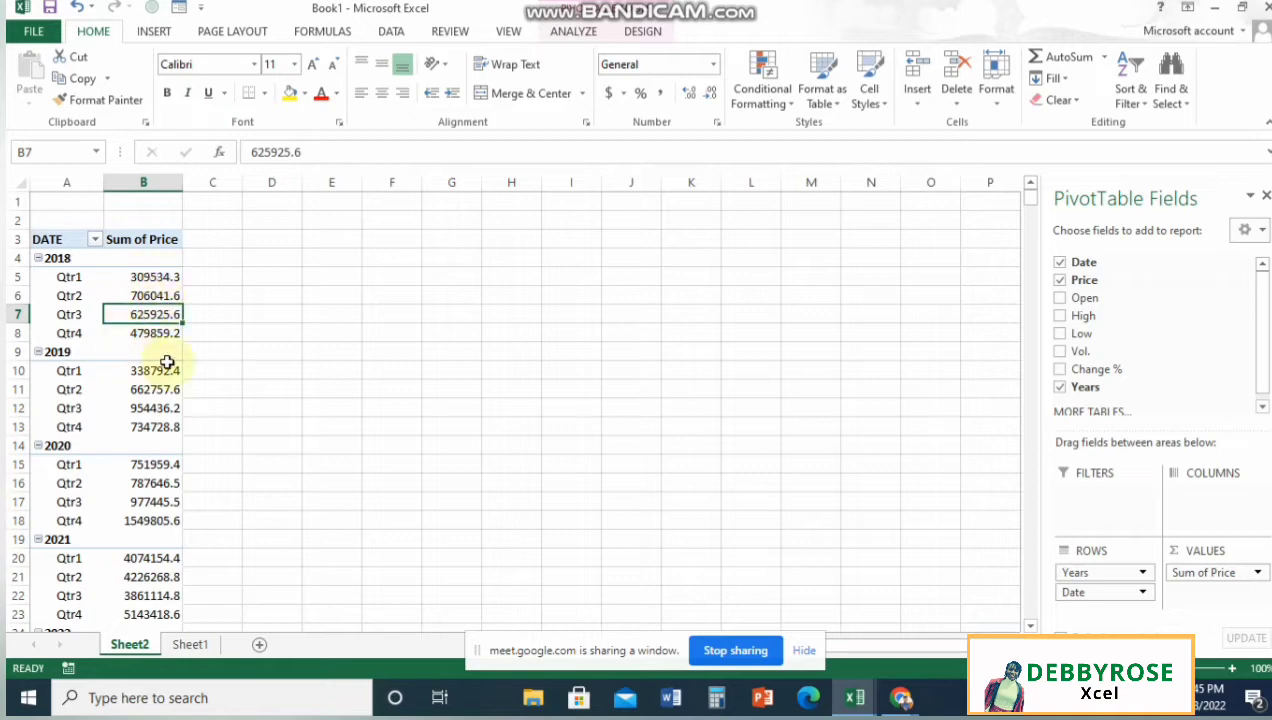
pyautogui.click(153, 298)
pyautogui.rightClick(154, 300)
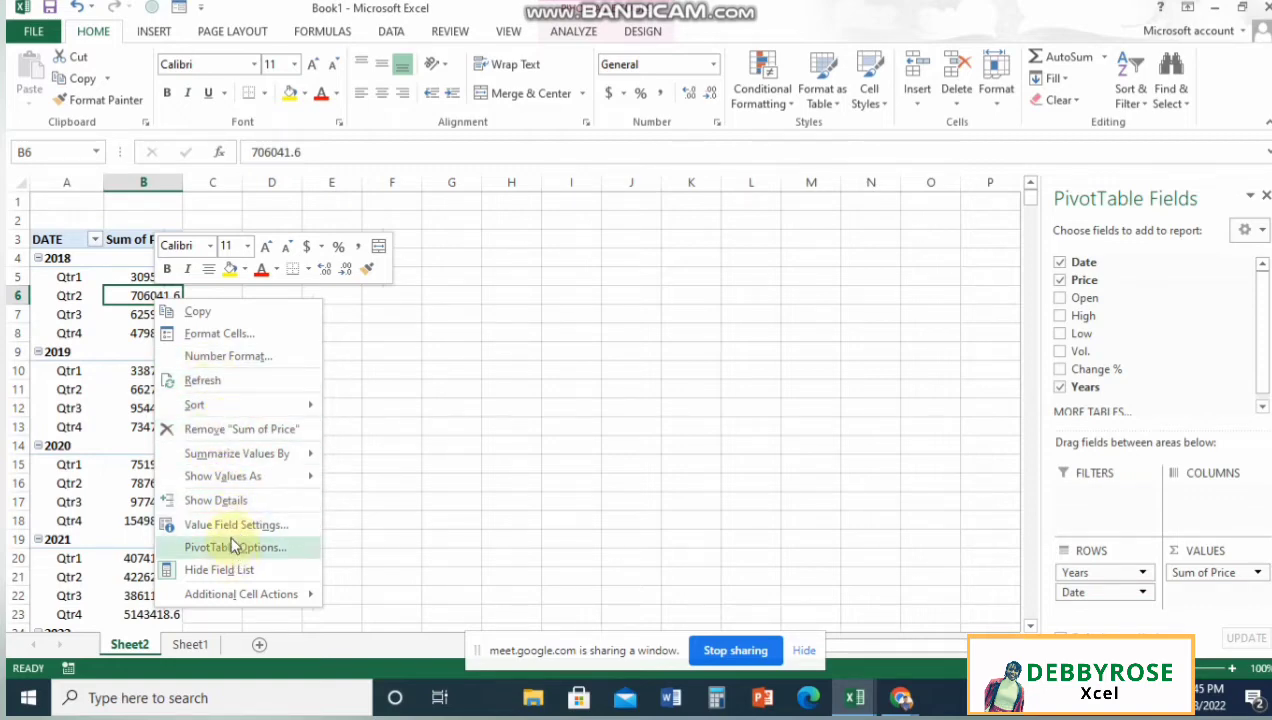
pyautogui.click(222, 332)
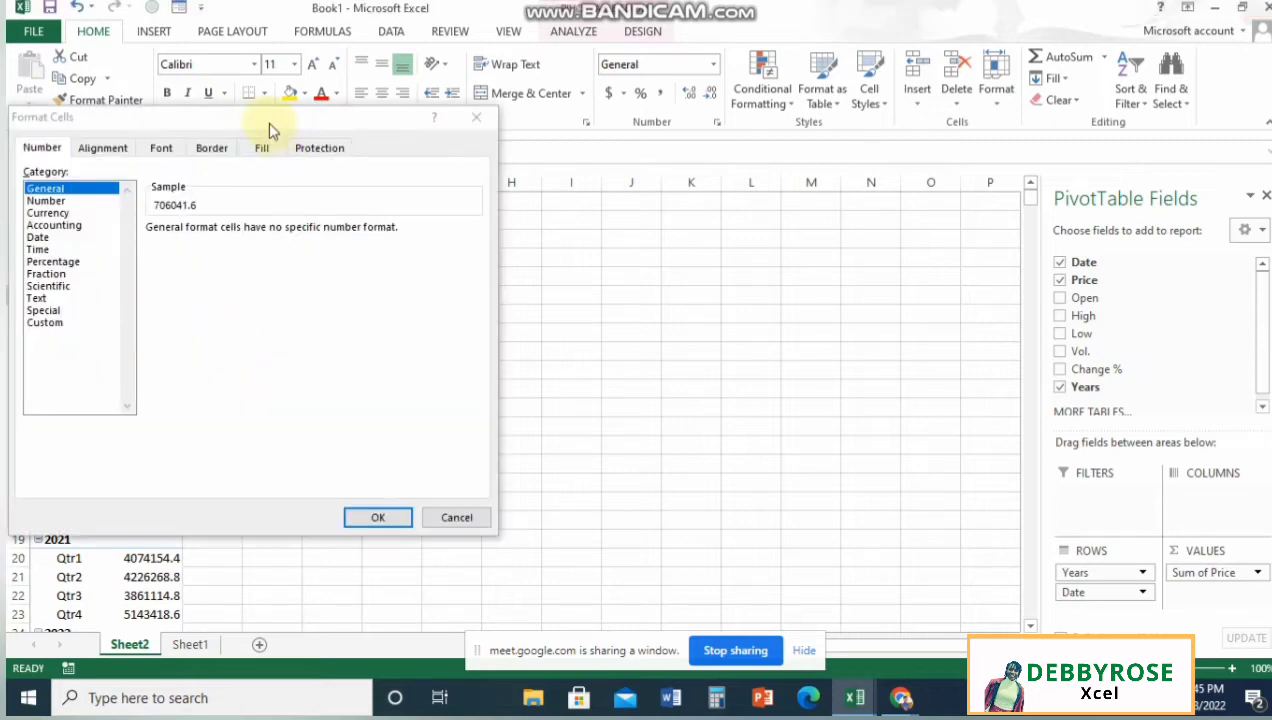
pyautogui.moveTo(268, 125); pyautogui.dragTo(610, 102)
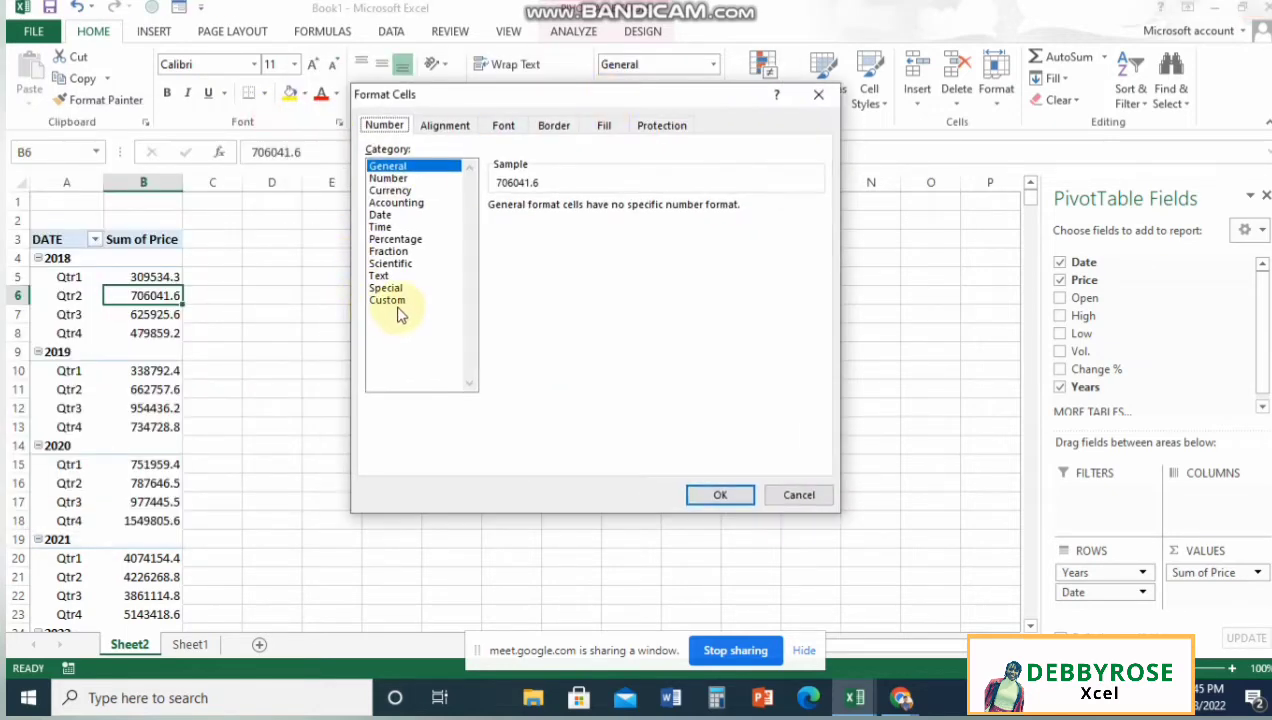
pyautogui.click(391, 191)
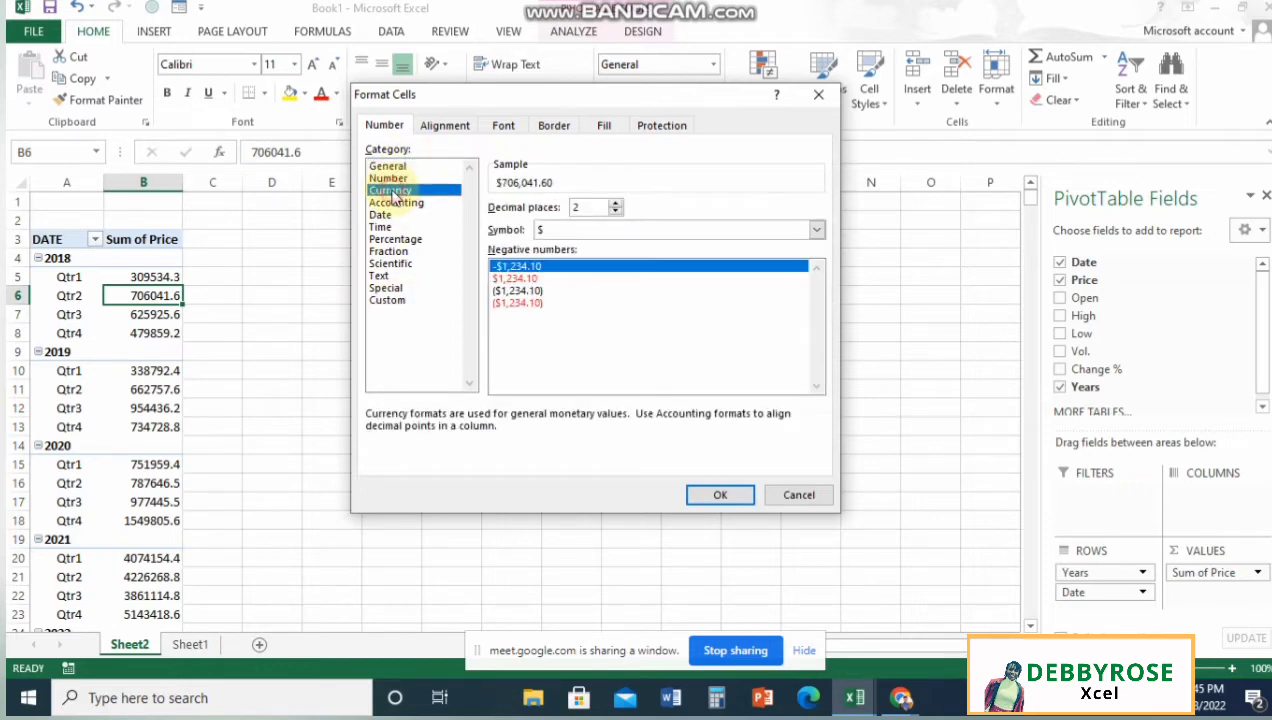
pyautogui.click(616, 212)
pyautogui.click(616, 212)
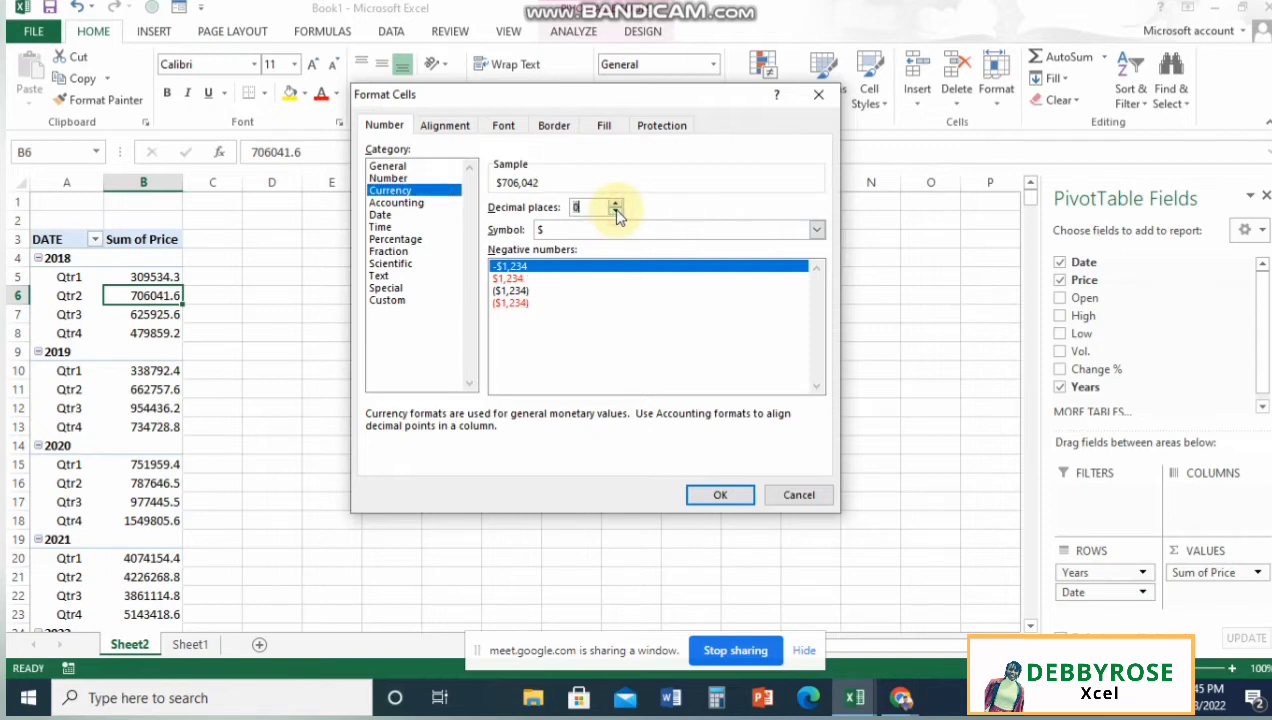
pyautogui.click(720, 497)
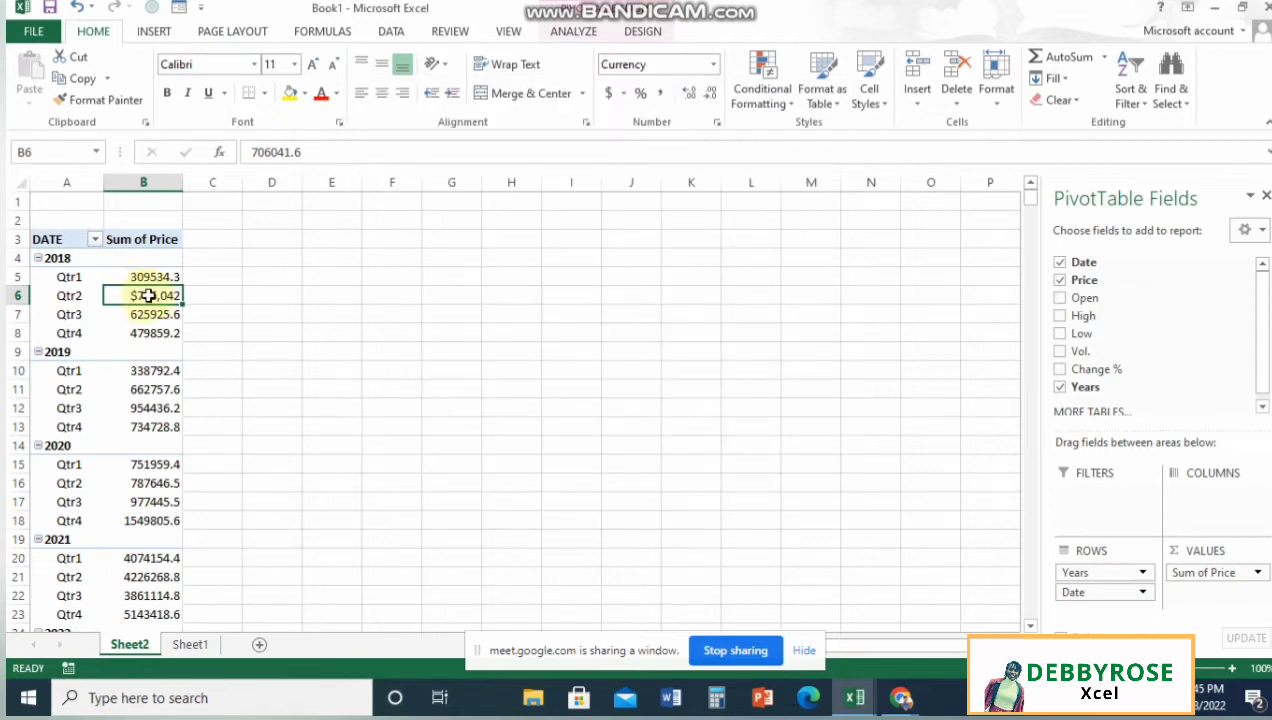
pyautogui.moveTo(150, 295)
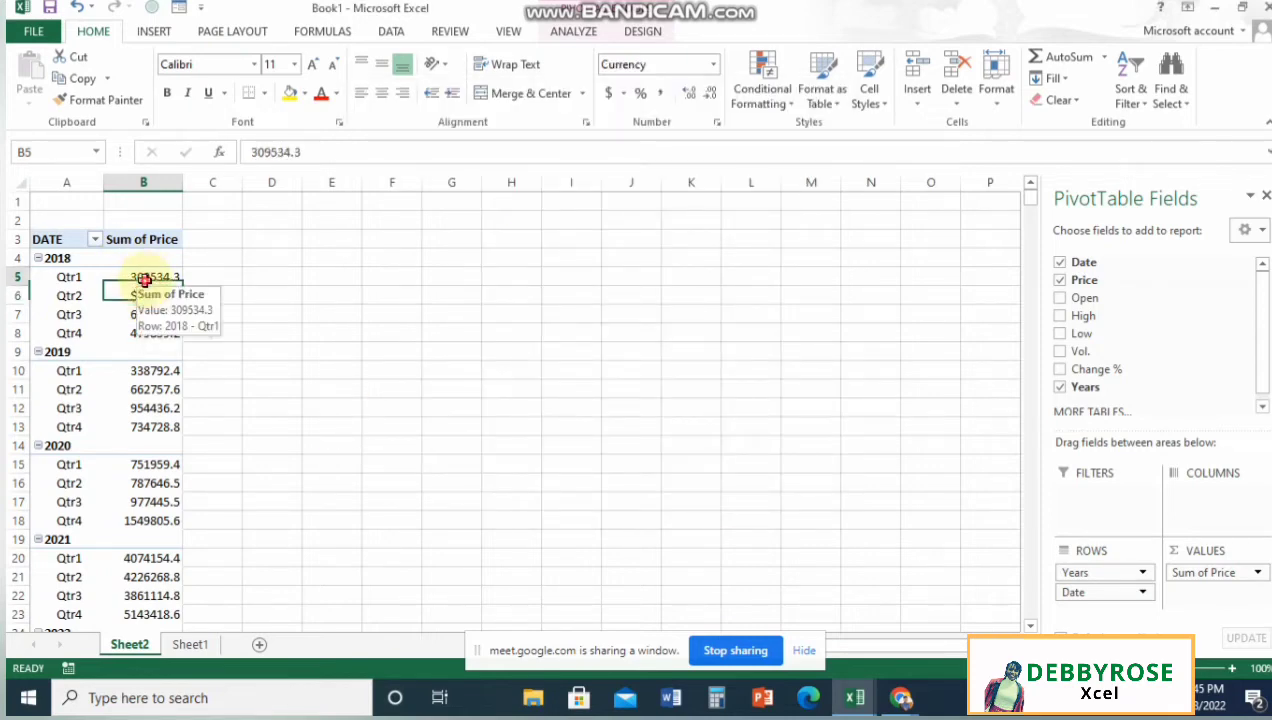
# Step: Copy the currency format of cell B6 onto all the price sums in column B with Format Painter
pyautogui.click(148, 277)
pyautogui.moveTo(157, 280)
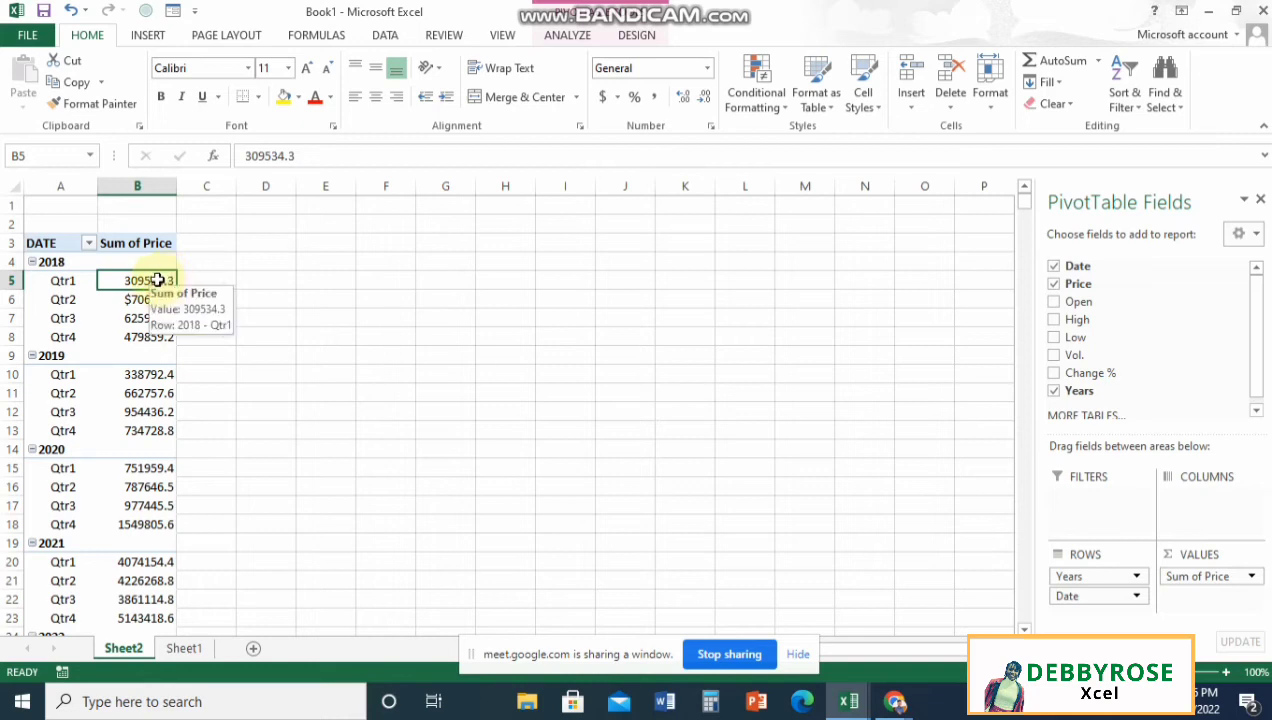
pyautogui.moveTo(157, 280); pyautogui.dragTo(145, 354)
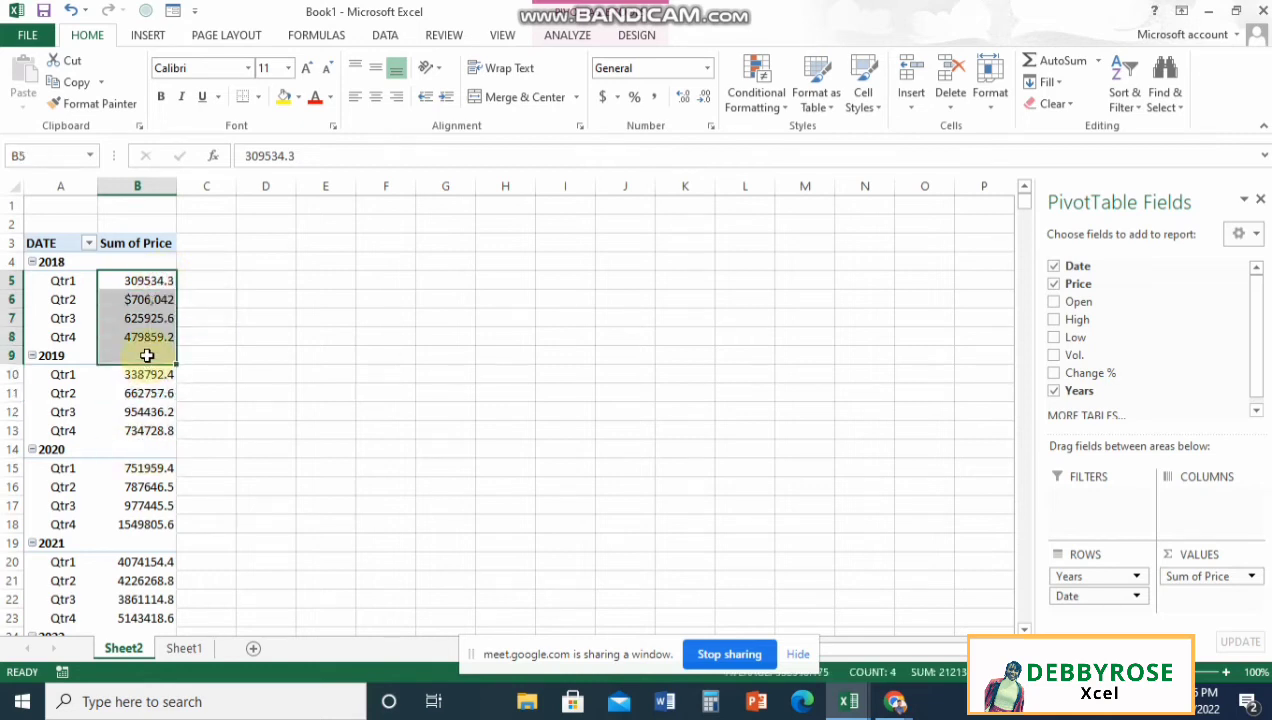
pyautogui.click(118, 298)
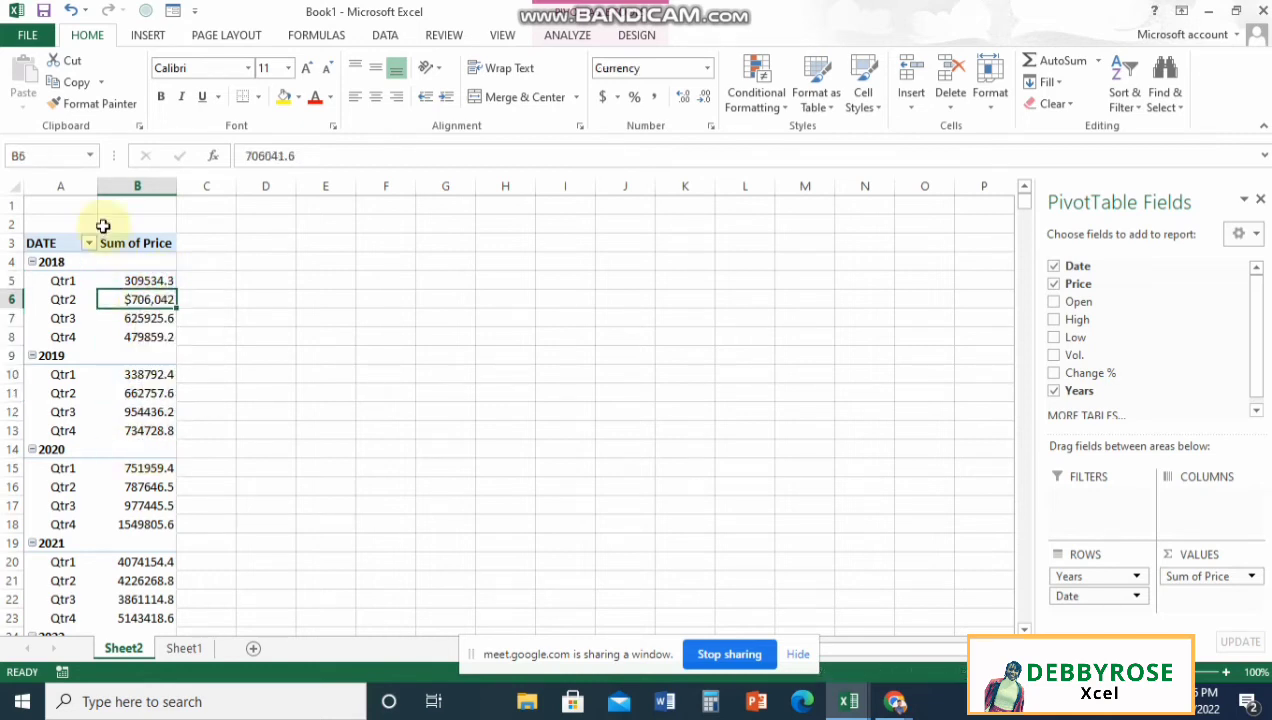
pyautogui.click(85, 103)
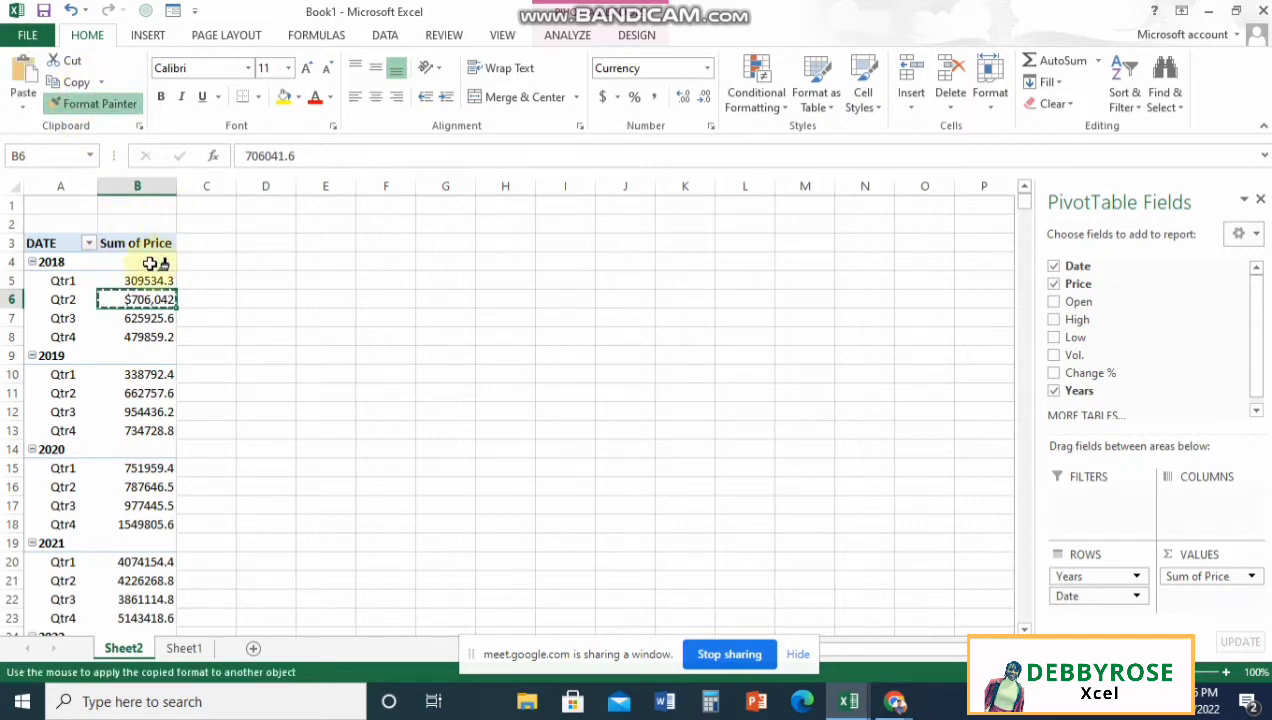
pyautogui.moveTo(145, 273)
pyautogui.mouseDown()
pyautogui.moveTo(156, 327)
pyautogui.moveTo(128, 640)
pyautogui.moveTo(114, 645)
pyautogui.moveTo(145, 541)
pyautogui.moveTo(114, 542)
pyautogui.moveTo(119, 590)
pyautogui.mouseUp()
pyautogui.scroll(2, 116, 577)
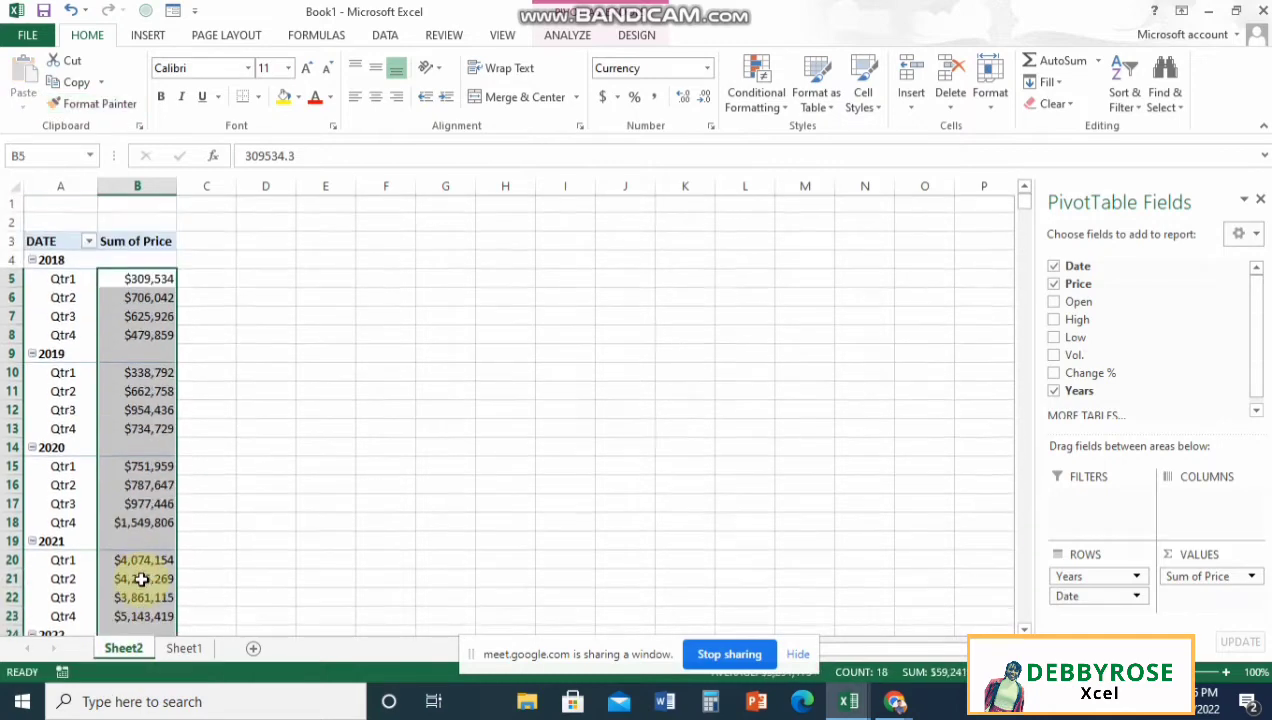
pyautogui.click(148, 487)
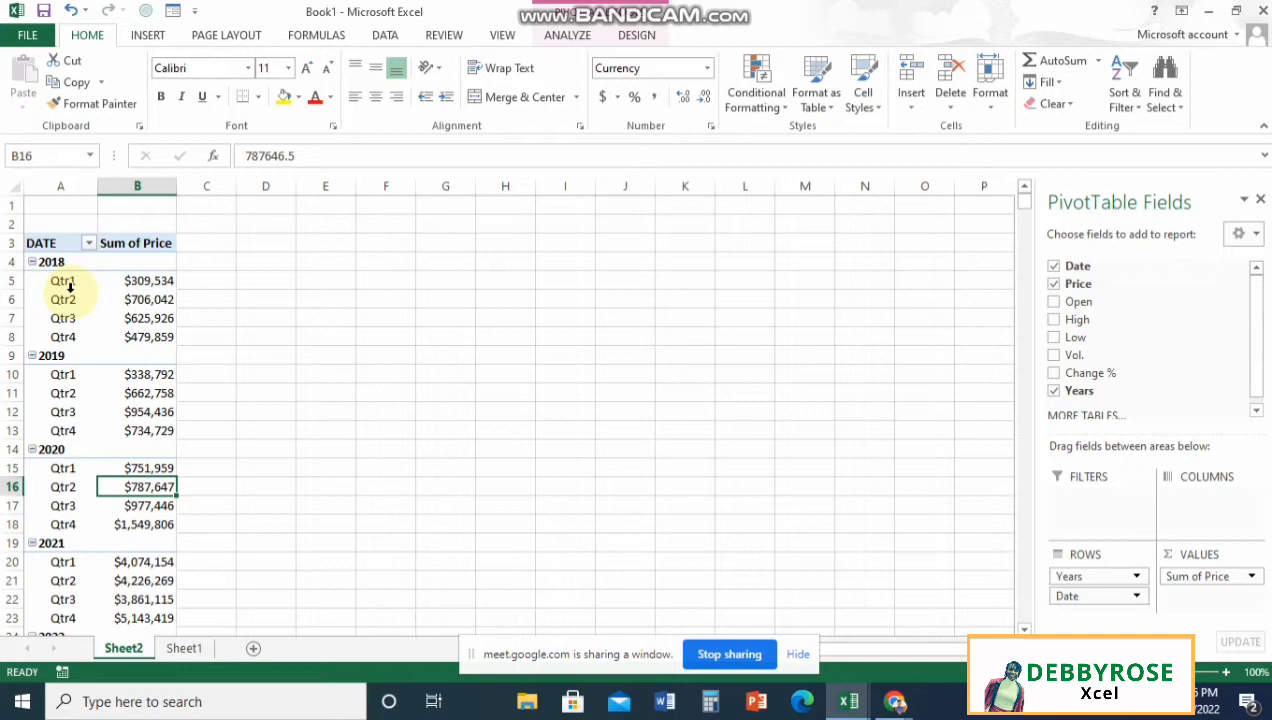
# Step: Change the PivotTable's report layout to Tabular Form
pyautogui.click(44, 244)
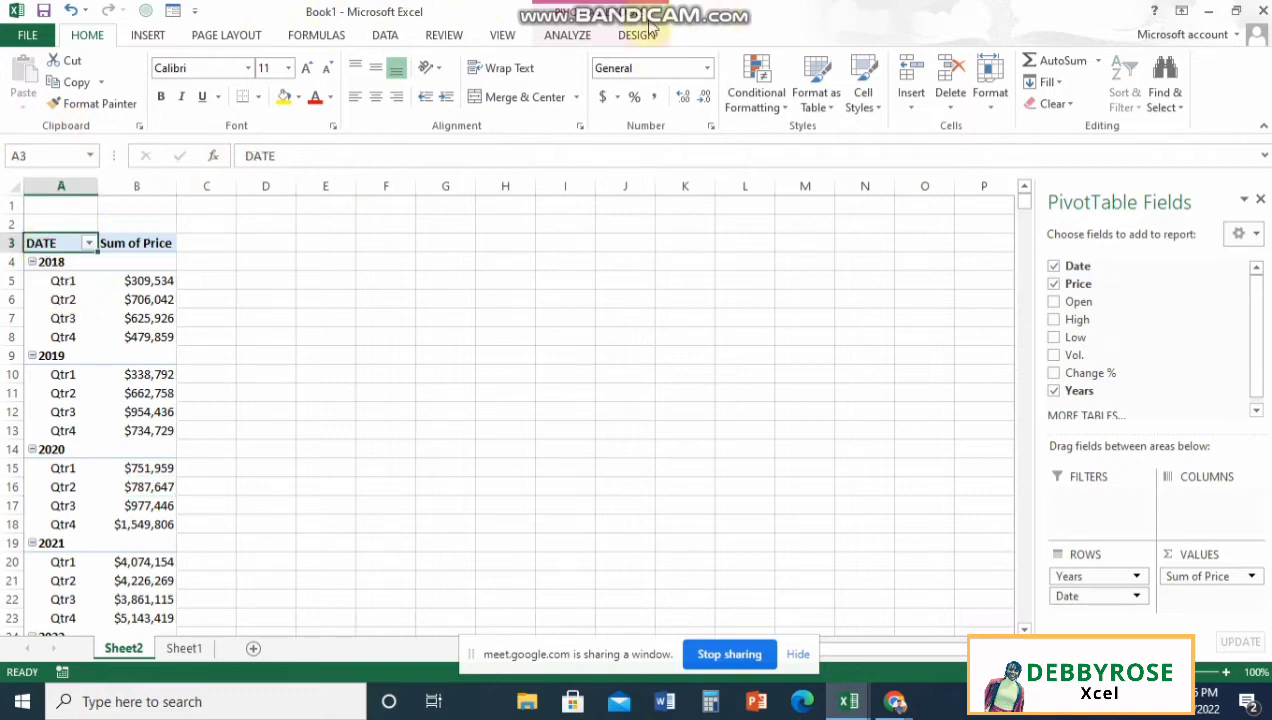
pyautogui.click(592, 40)
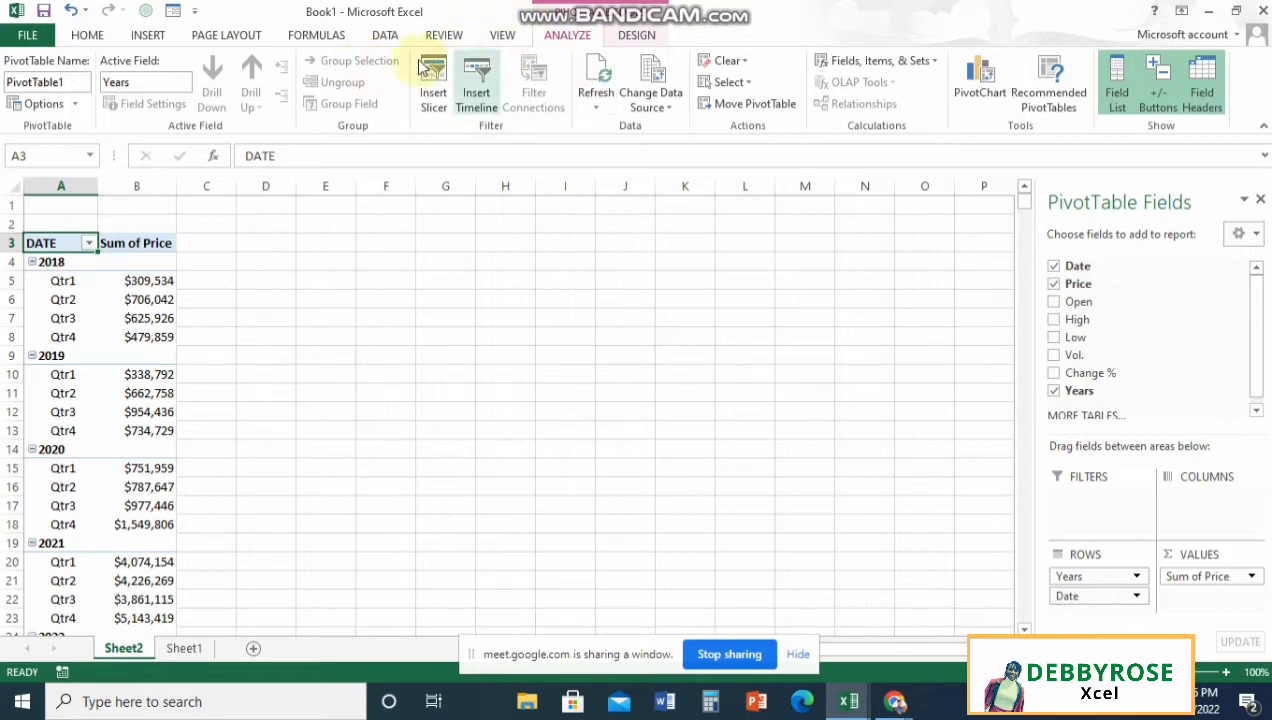
pyautogui.click(638, 36)
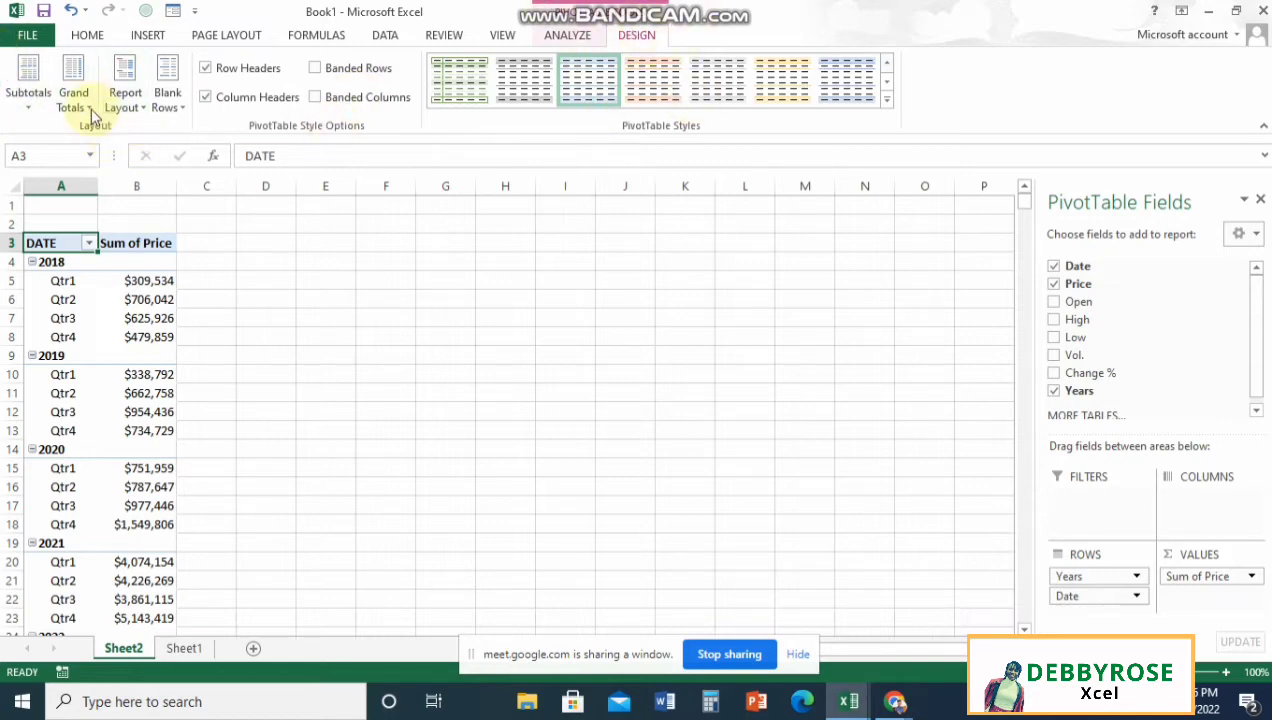
pyautogui.click(141, 101)
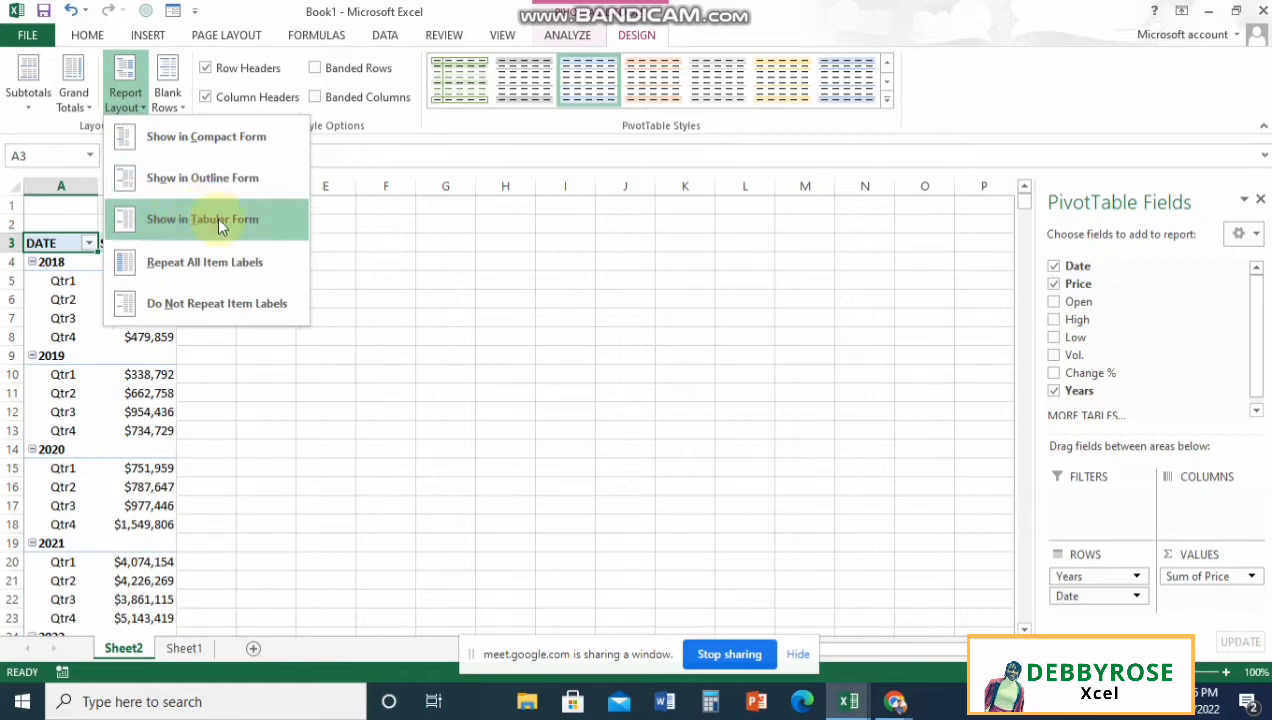
pyautogui.click(214, 219)
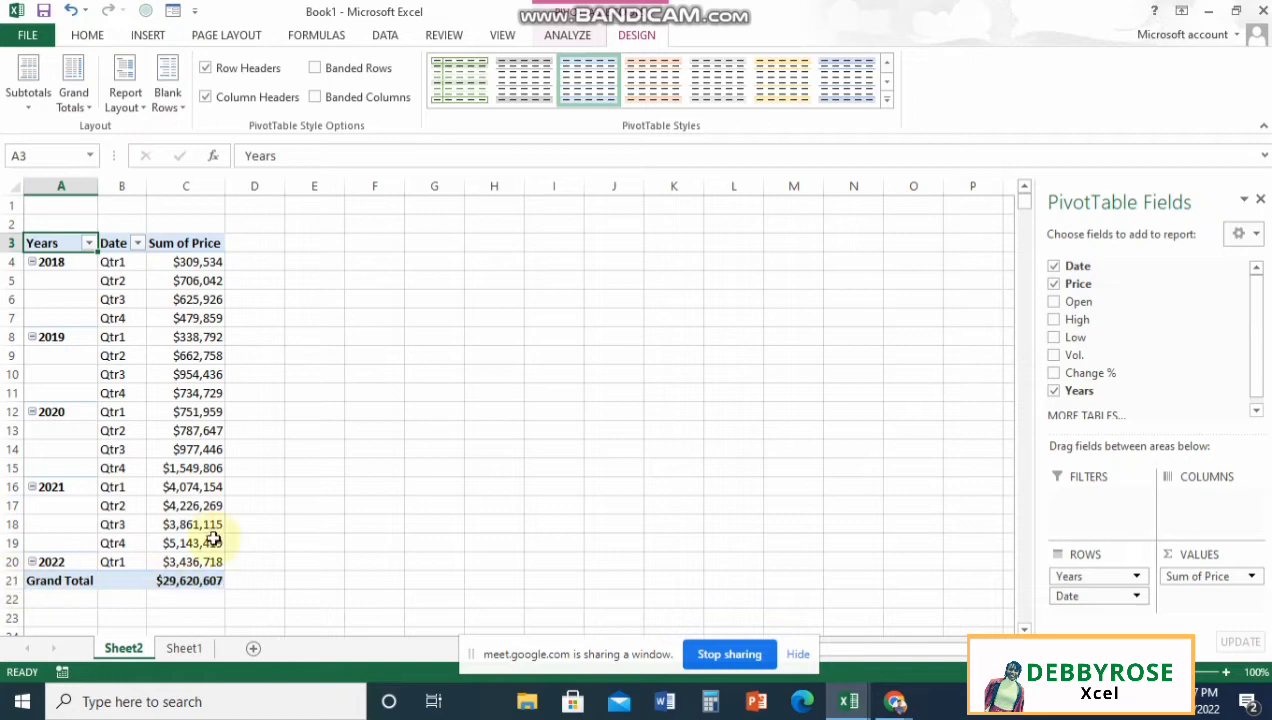
# Step: Turn off the PivotTable's grand totals for both rows and columns
pyautogui.click(86, 100)
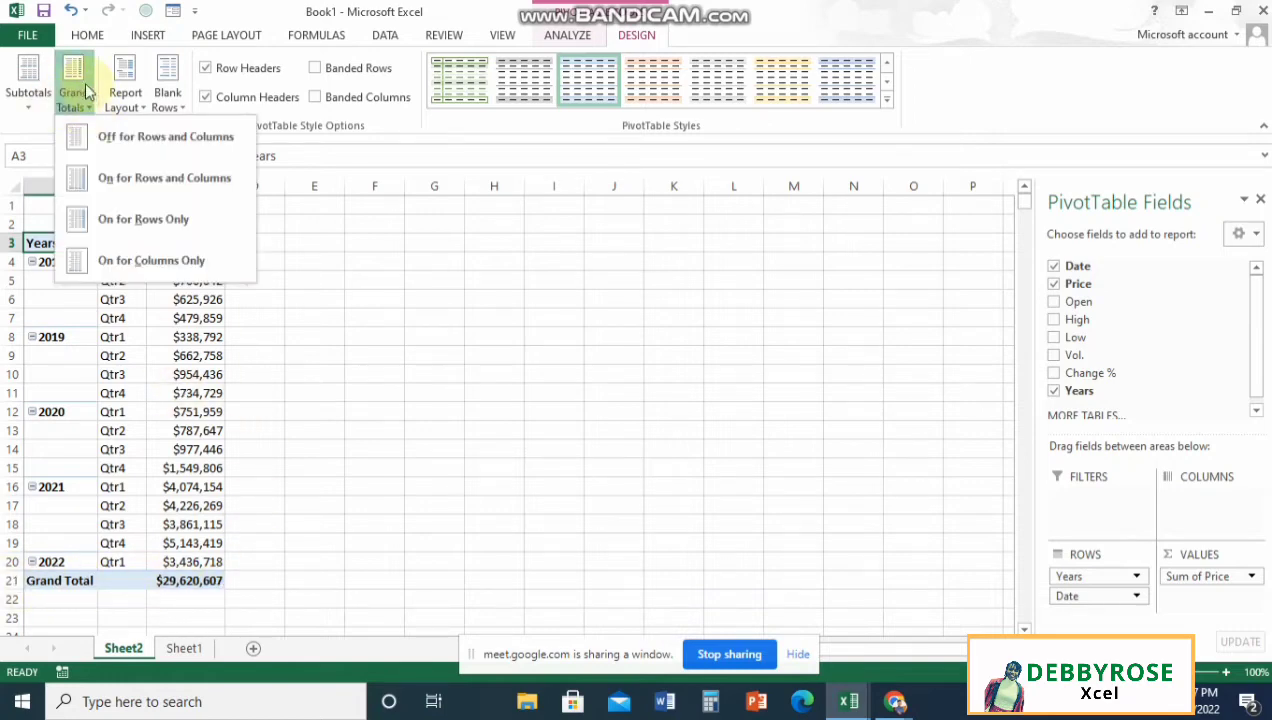
pyautogui.scroll(8, 108, 137)
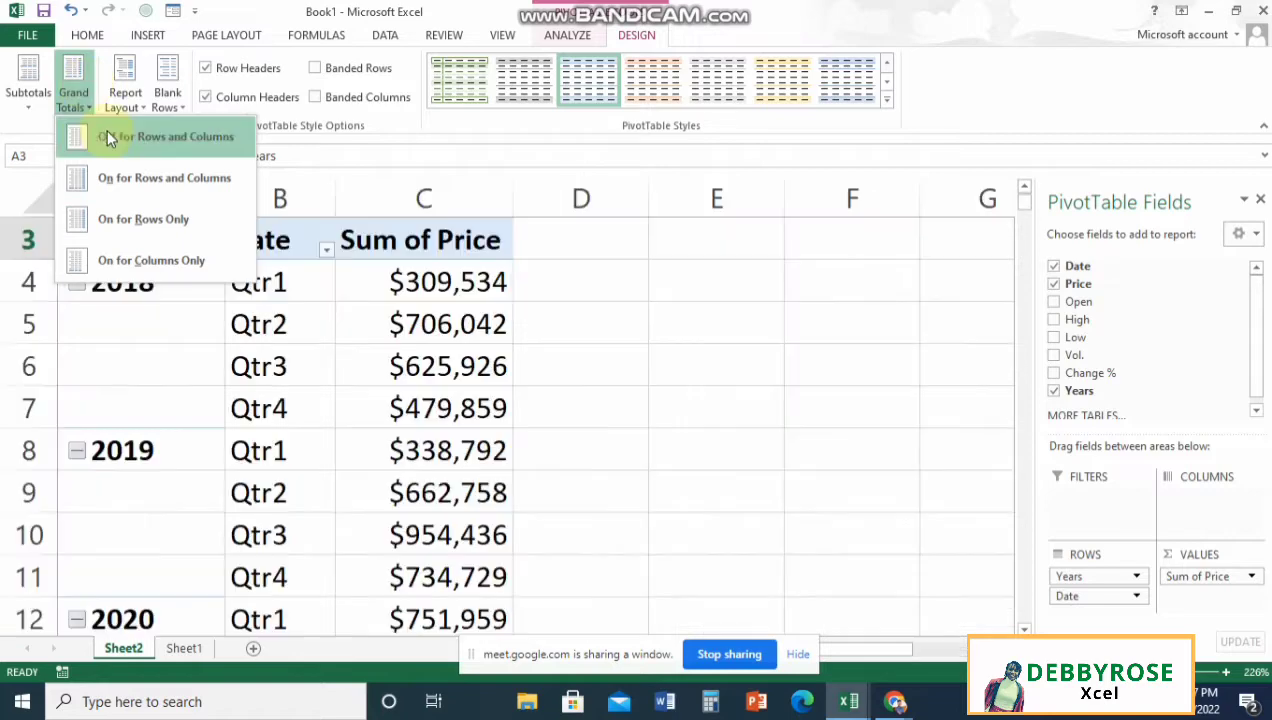
pyautogui.click(164, 132)
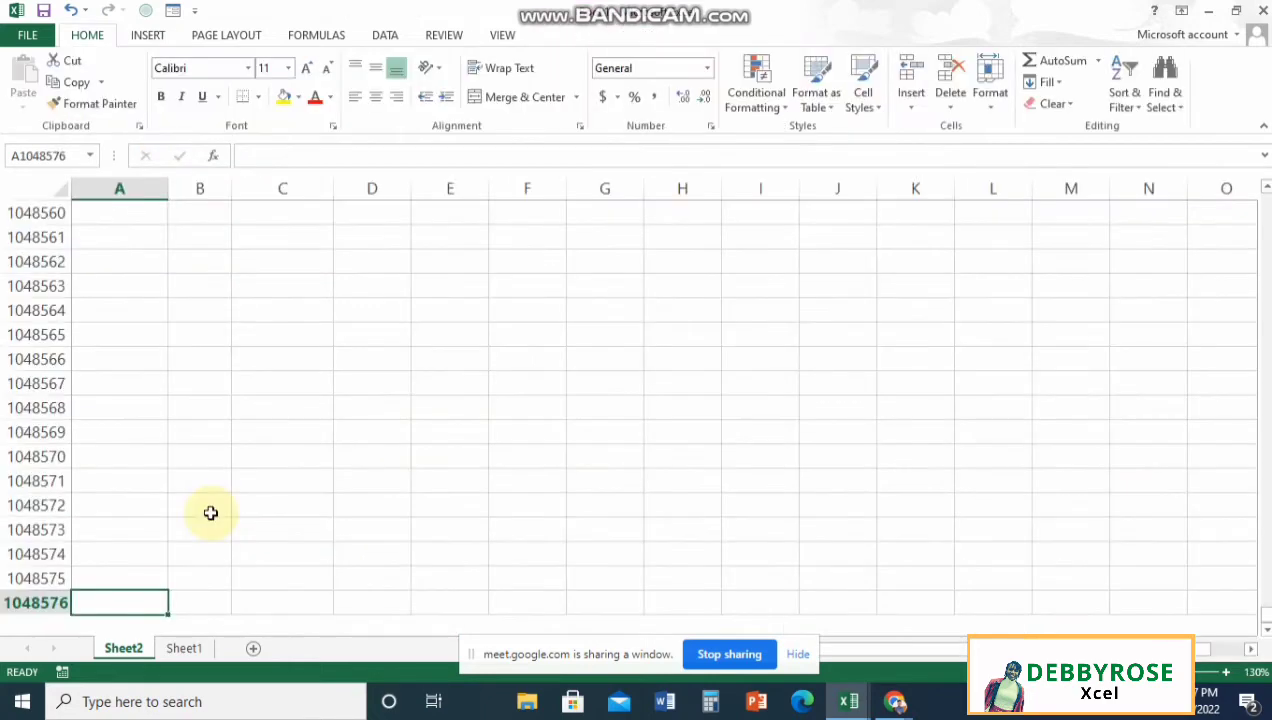
# Step: Look through the PivotTable's year and quarter rows and their price sums, from the 2022 row upward
pyautogui.hotkey('ctrl', 'Up')
pyautogui.press('Up')
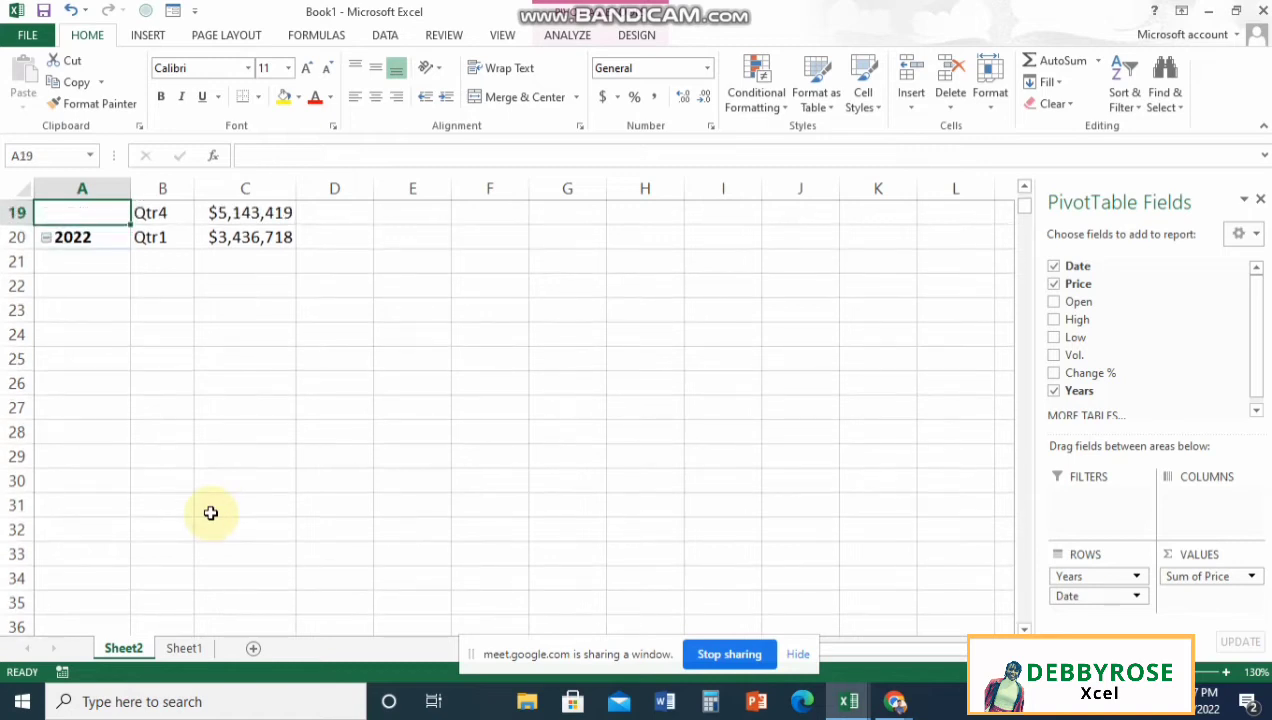
pyautogui.press('Up')
pyautogui.press('Up')
pyautogui.press('Up')
pyautogui.press('Up')
pyautogui.press('Up')
pyautogui.press('Up')
pyautogui.press('Up')
pyautogui.press('Up')
pyautogui.press('Up')
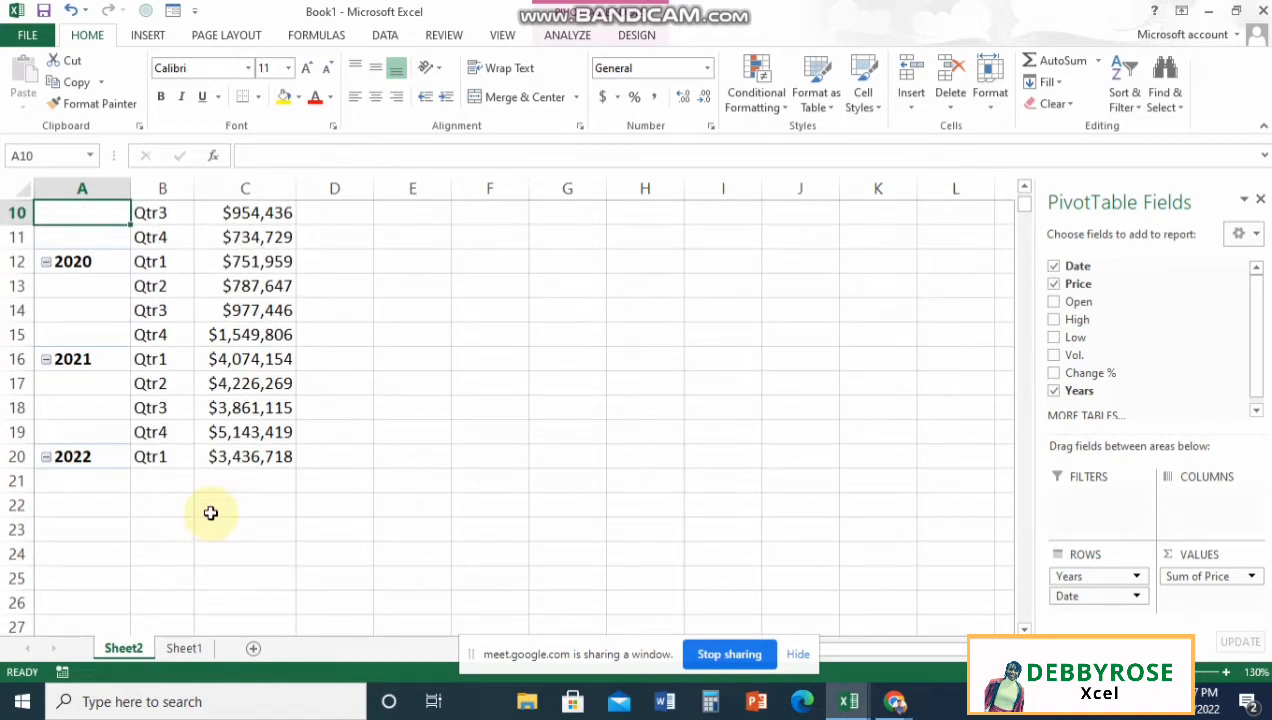
pyautogui.click(70, 480)
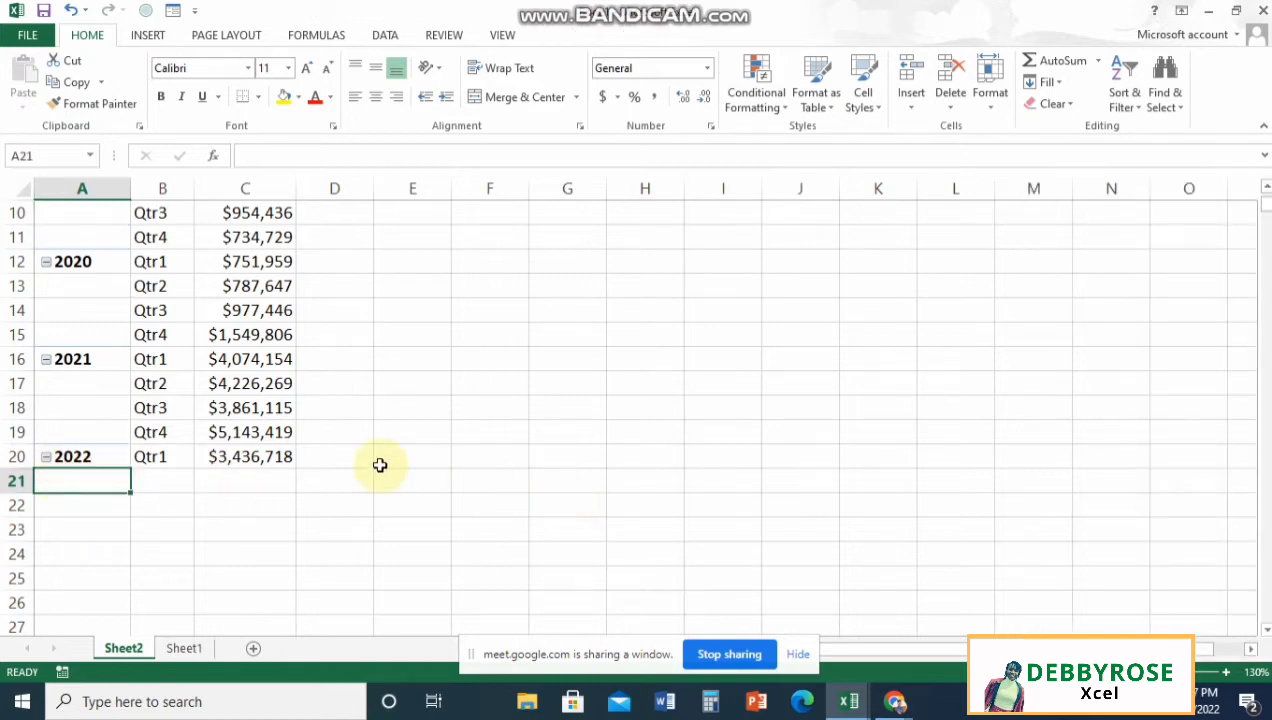
pyautogui.click(237, 380)
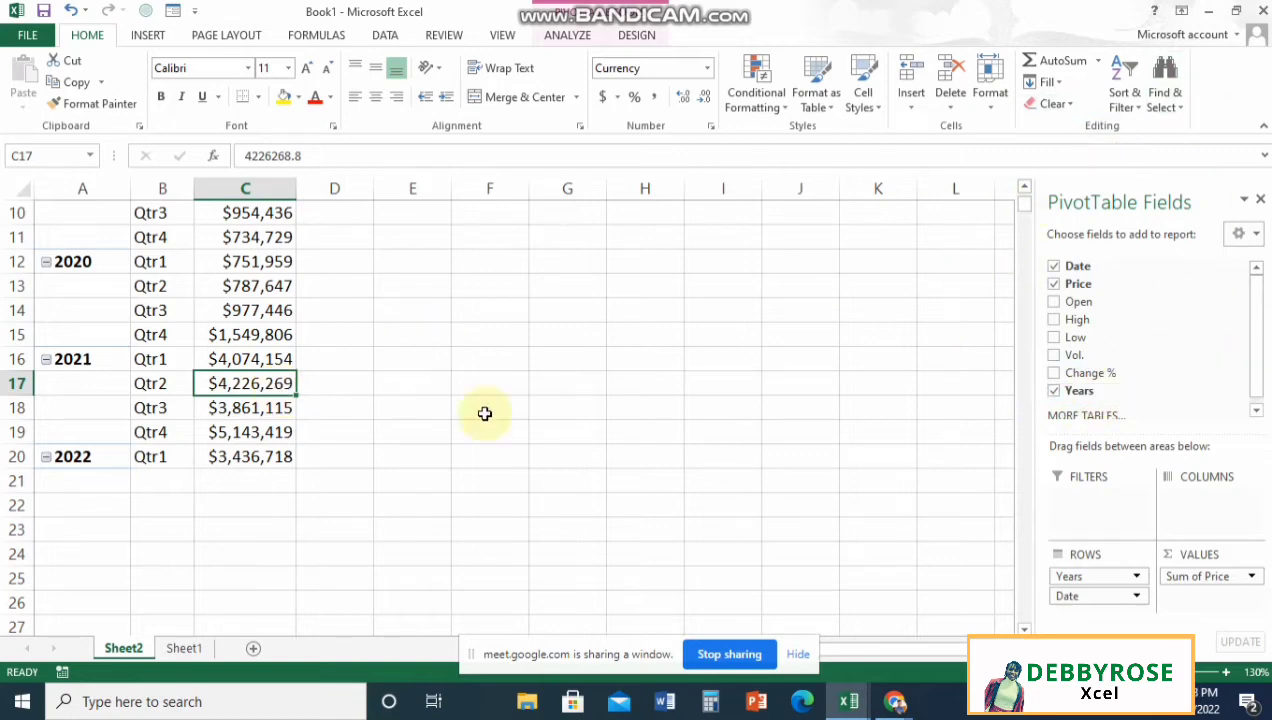
pyautogui.click(424, 285)
pyautogui.click(180, 277)
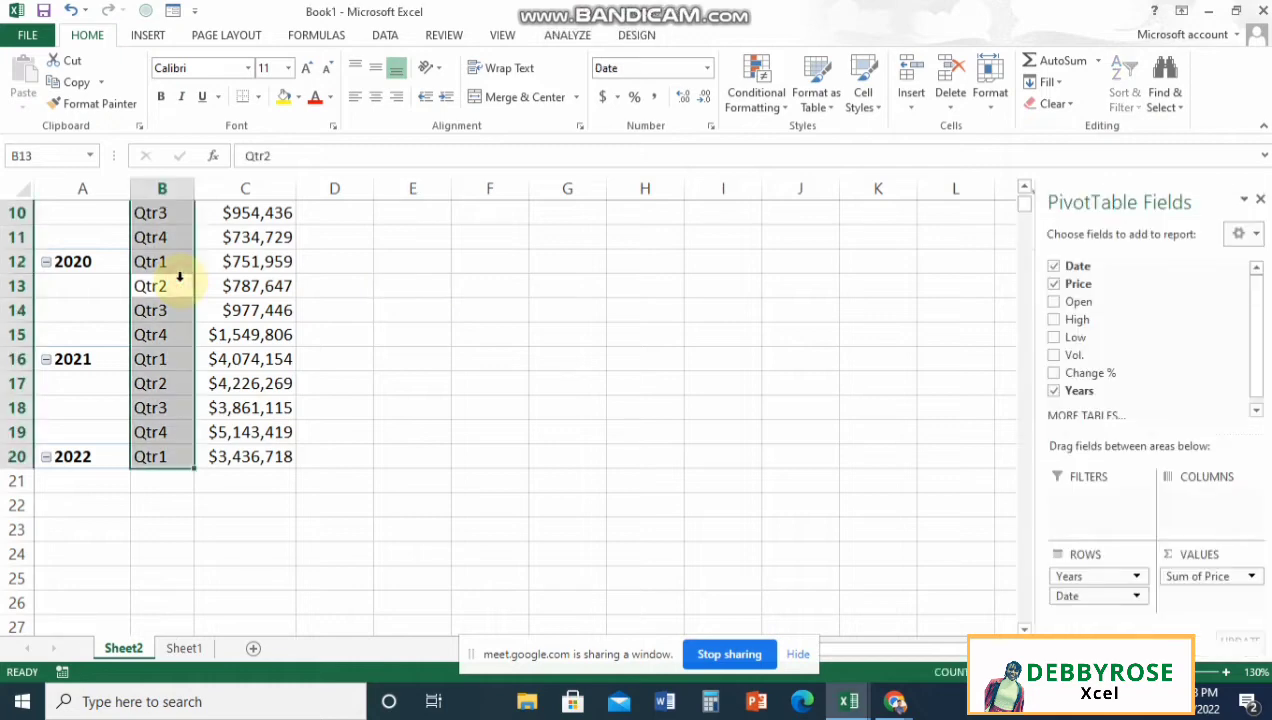
pyautogui.click(284, 245)
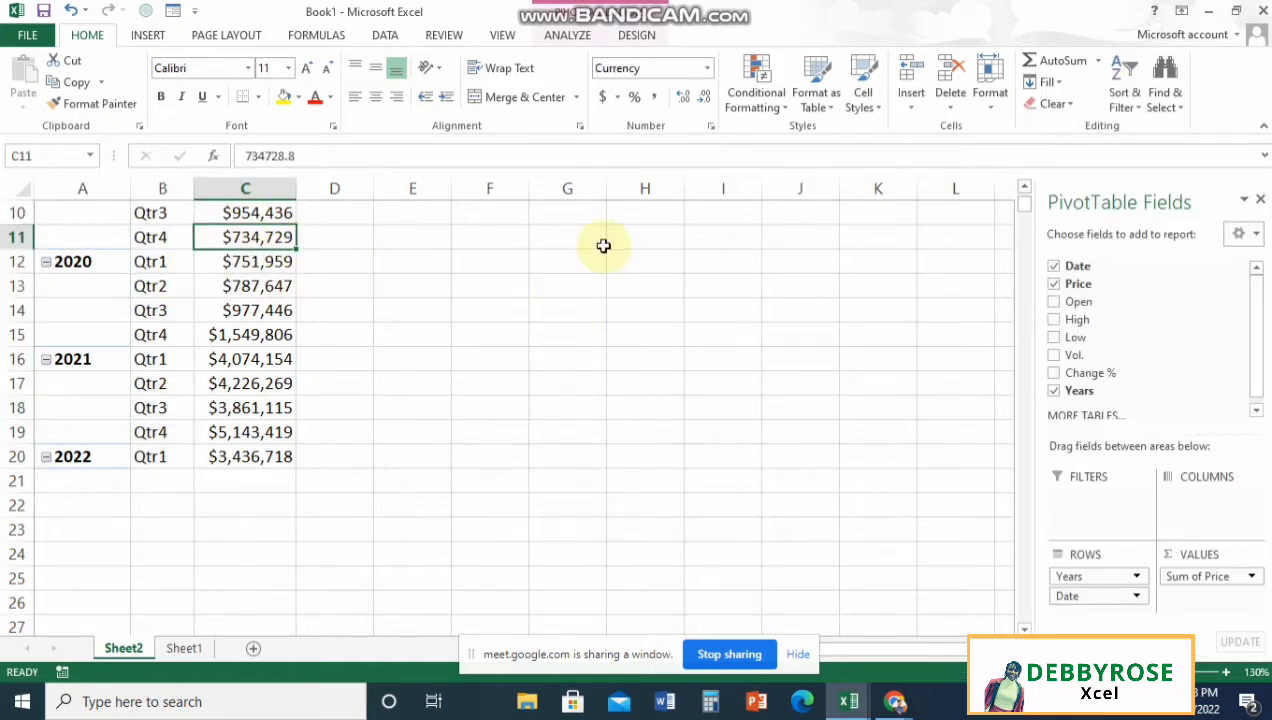
# Step: Hide the PivotTable field list, look over the quarterly price sums from 2018 on, and show the field list again
pyautogui.click(1262, 200)
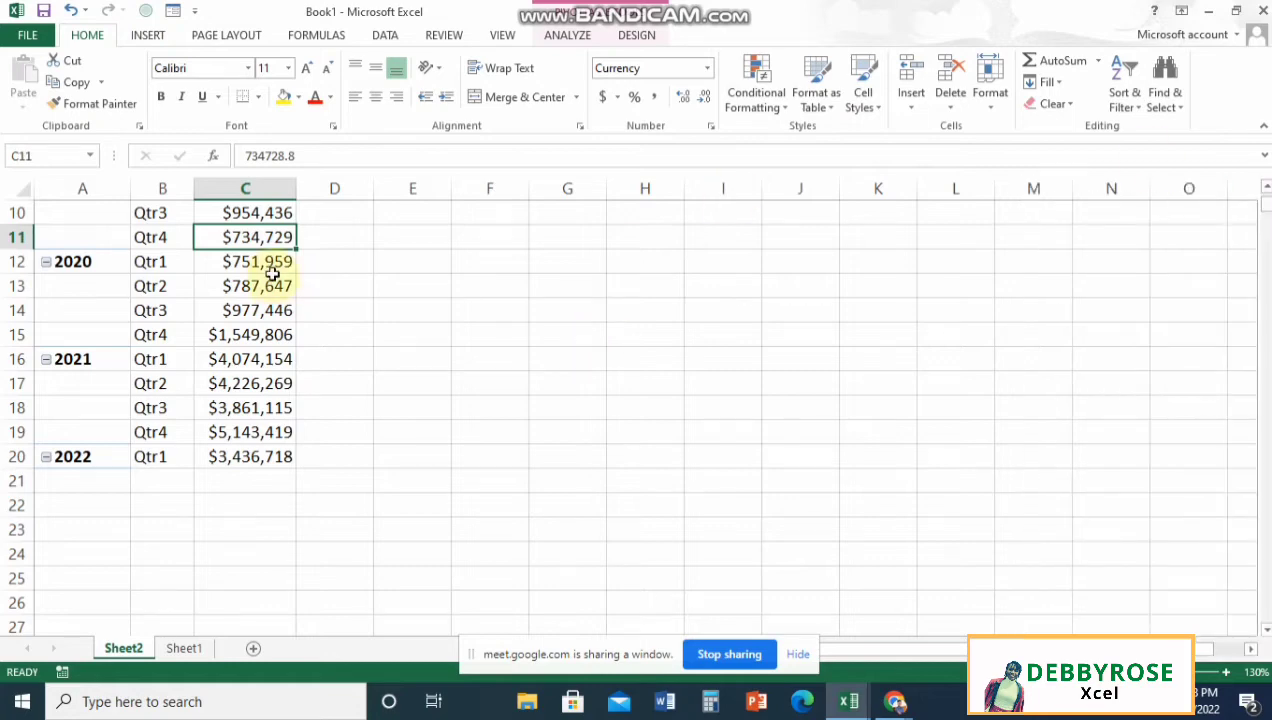
pyautogui.click(272, 277)
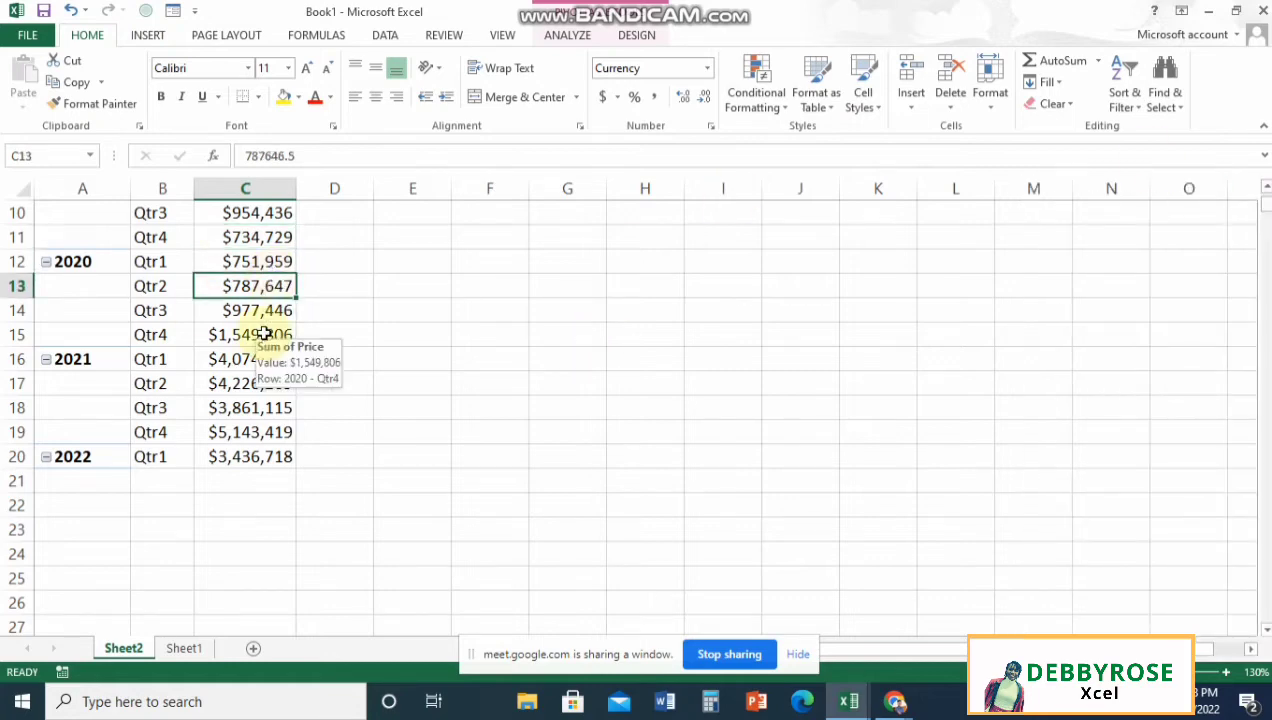
pyautogui.hotkey('ctrl', 'Up')
pyautogui.click(222, 276)
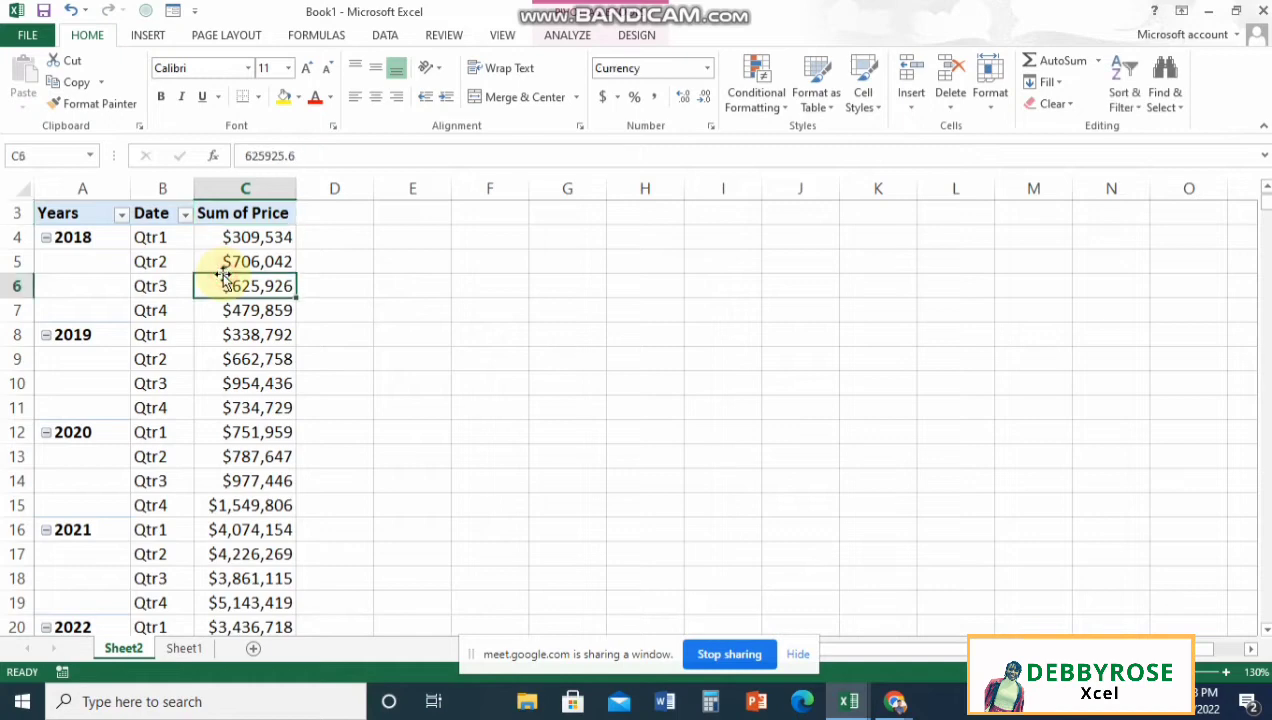
pyautogui.click(566, 36)
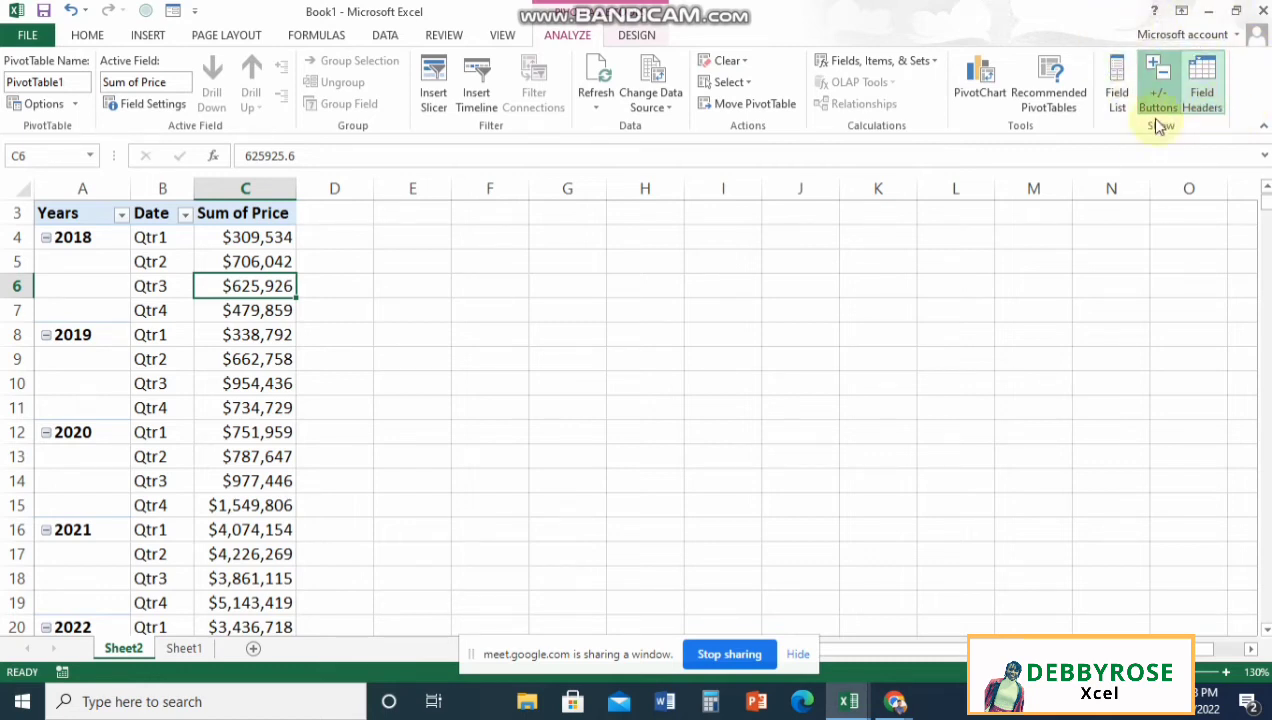
pyautogui.click(1120, 100)
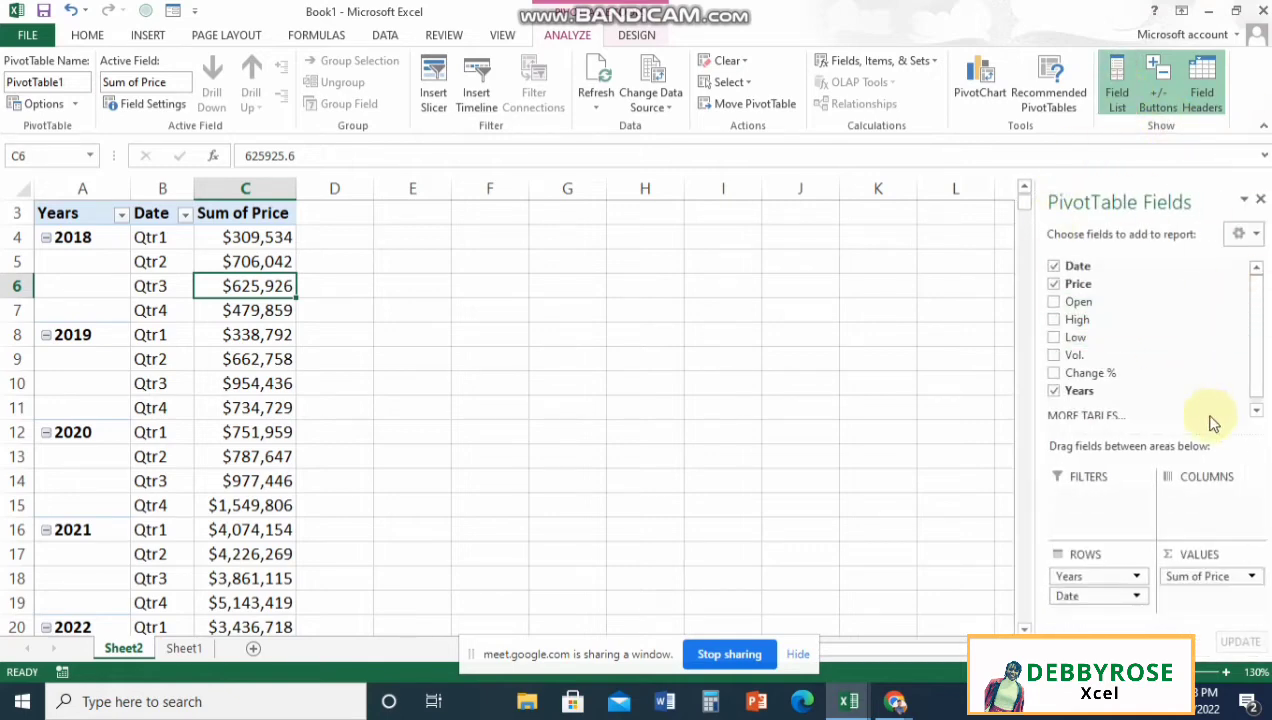
# Step: Apply the blue Medium PivotTable style with a dark blue header and light blue year labels to the PivotTable
pyautogui.click(150, 213)
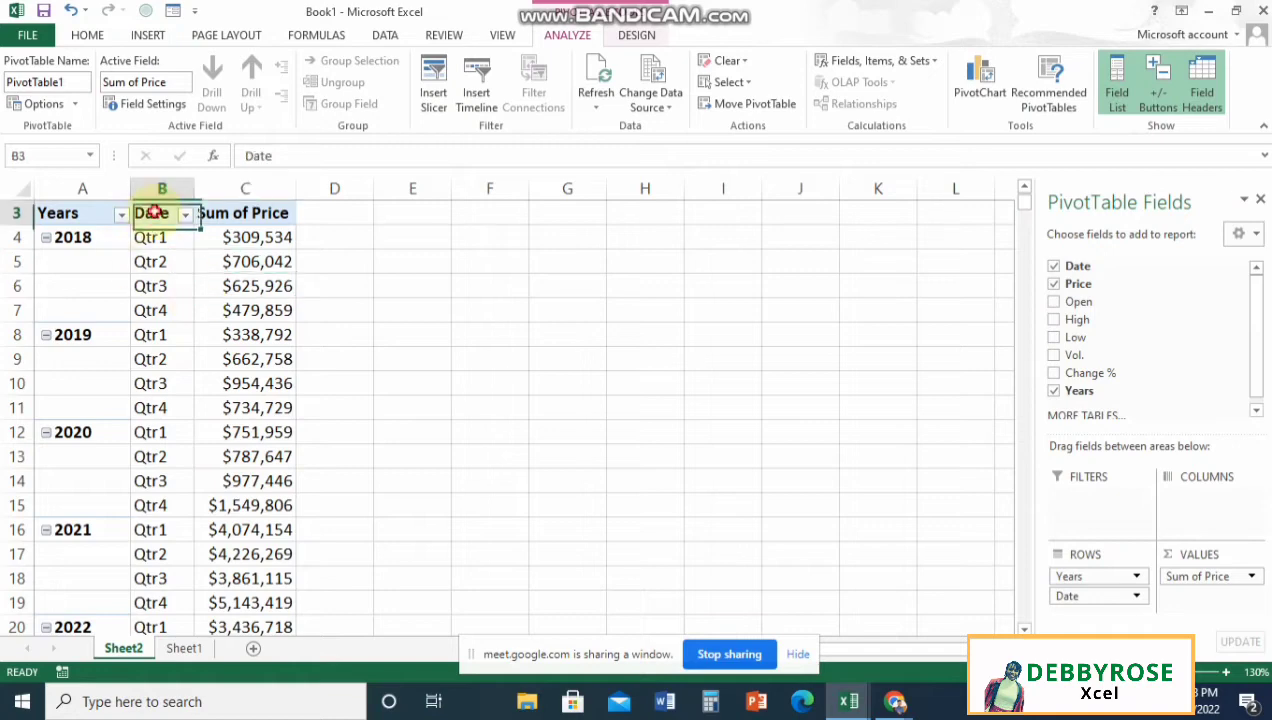
pyautogui.click(628, 38)
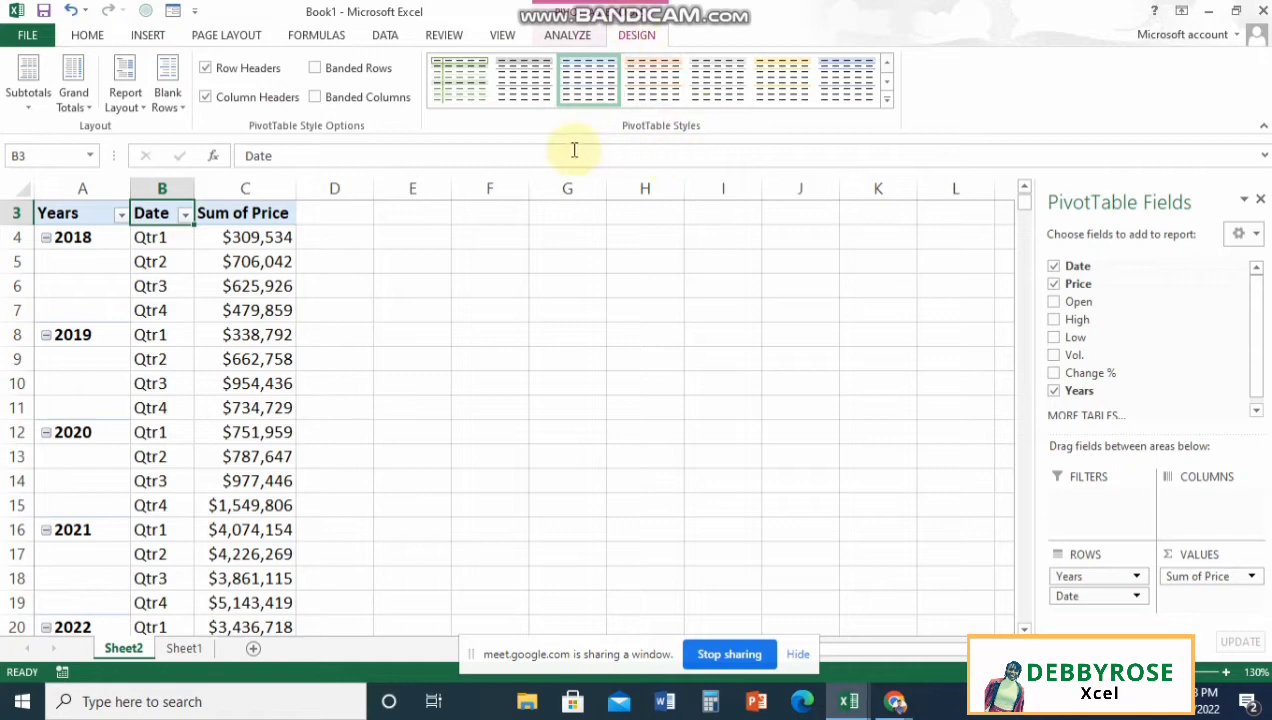
pyautogui.click(887, 97)
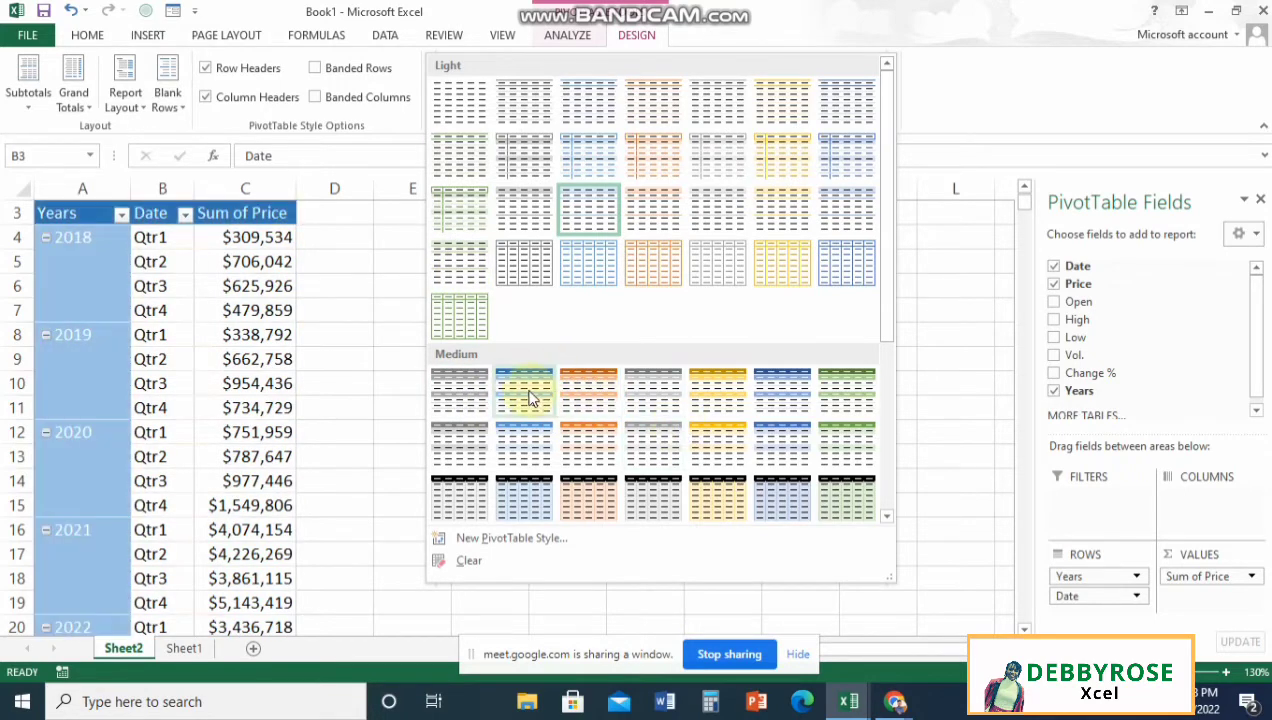
pyautogui.press('Escape')
pyautogui.click(162, 383)
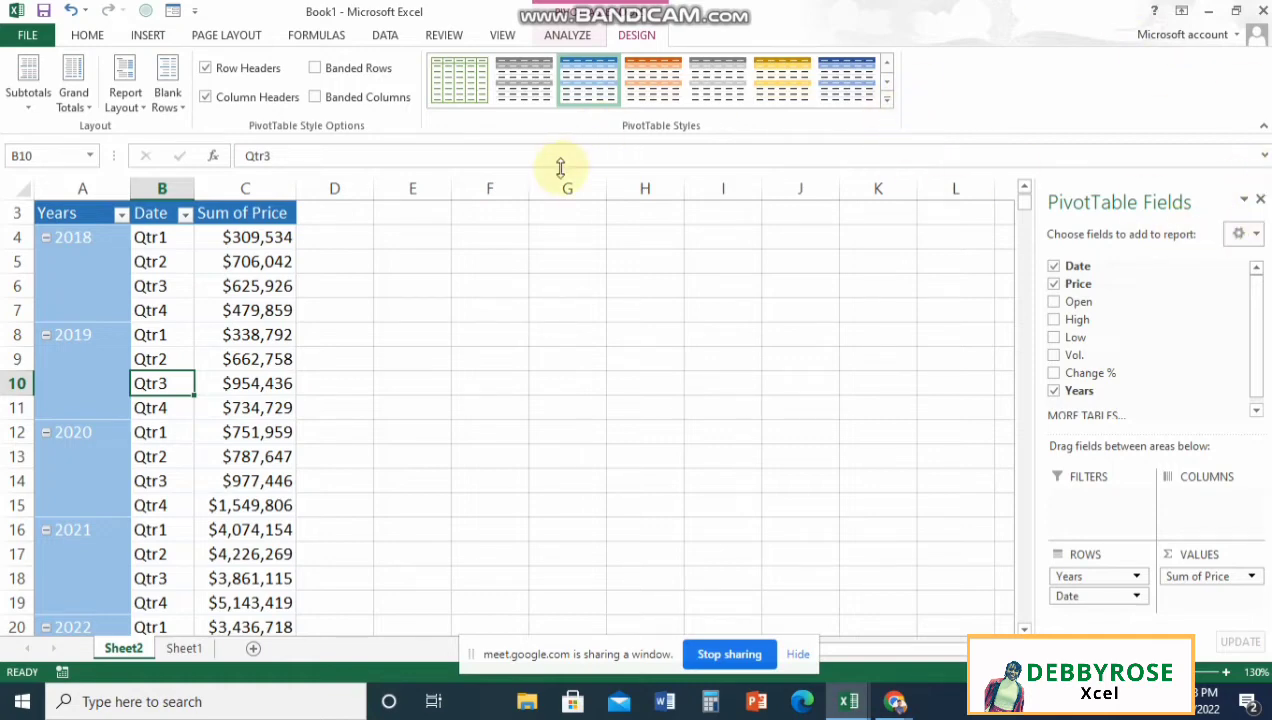
# Step: Preview the bar and area chart types, and insert a Clustered Column PivotChart based on the PivotTable
pyautogui.click(567, 35)
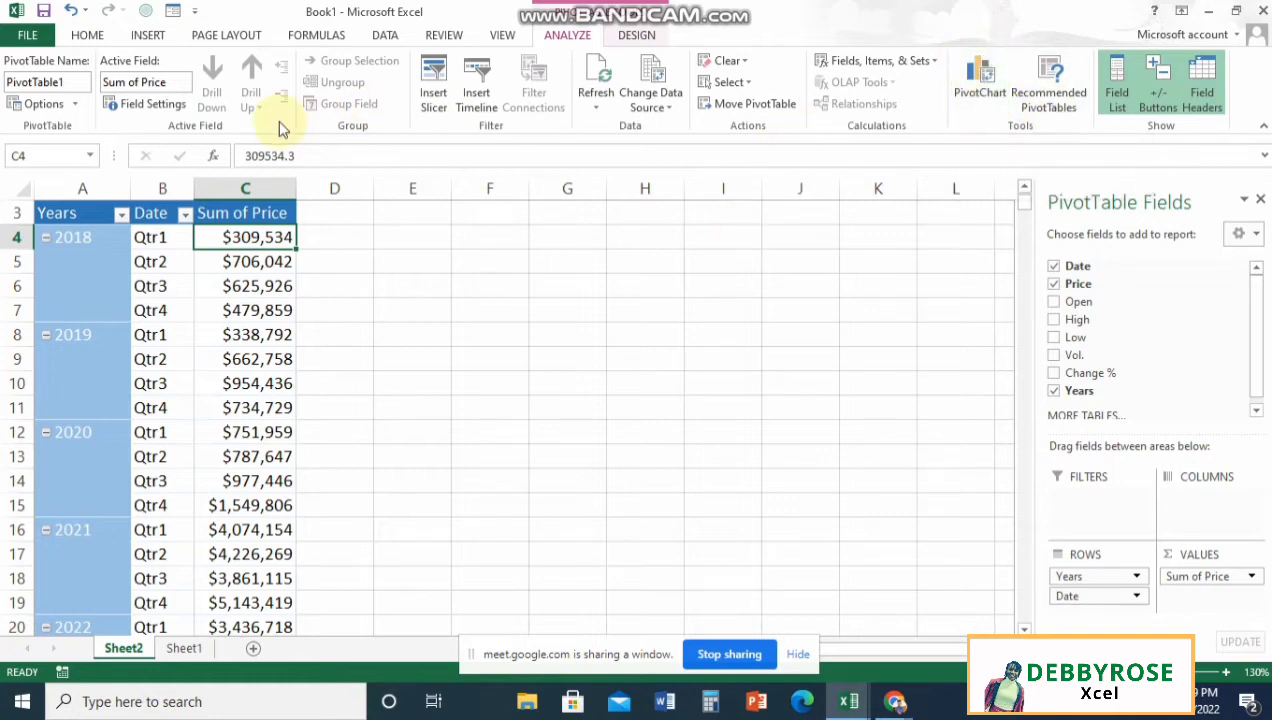
pyautogui.click(147, 35)
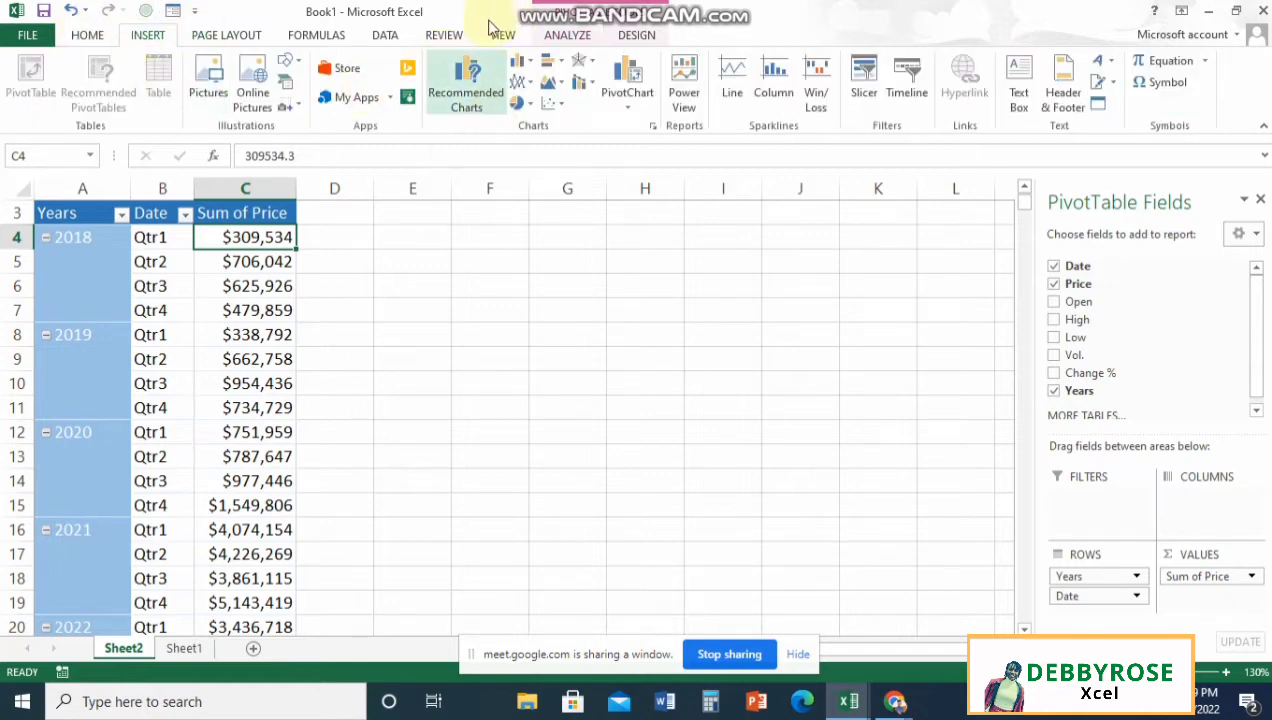
pyautogui.click(557, 37)
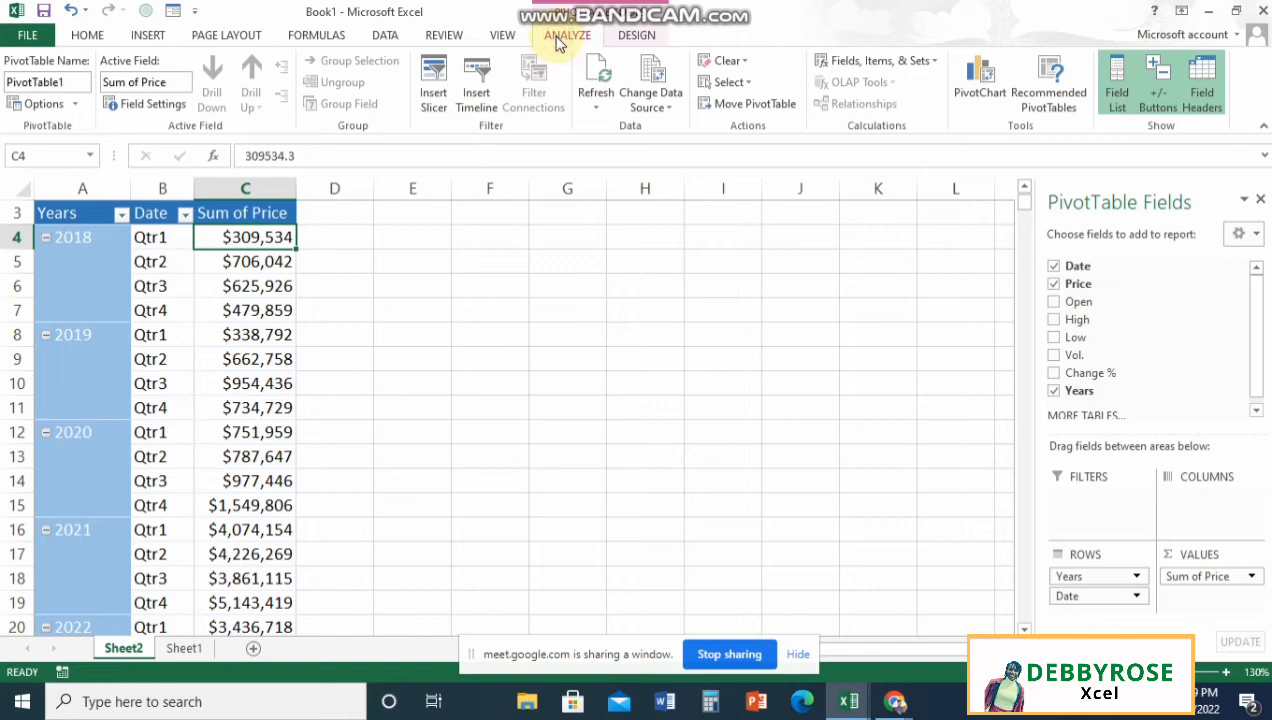
pyautogui.click(965, 61)
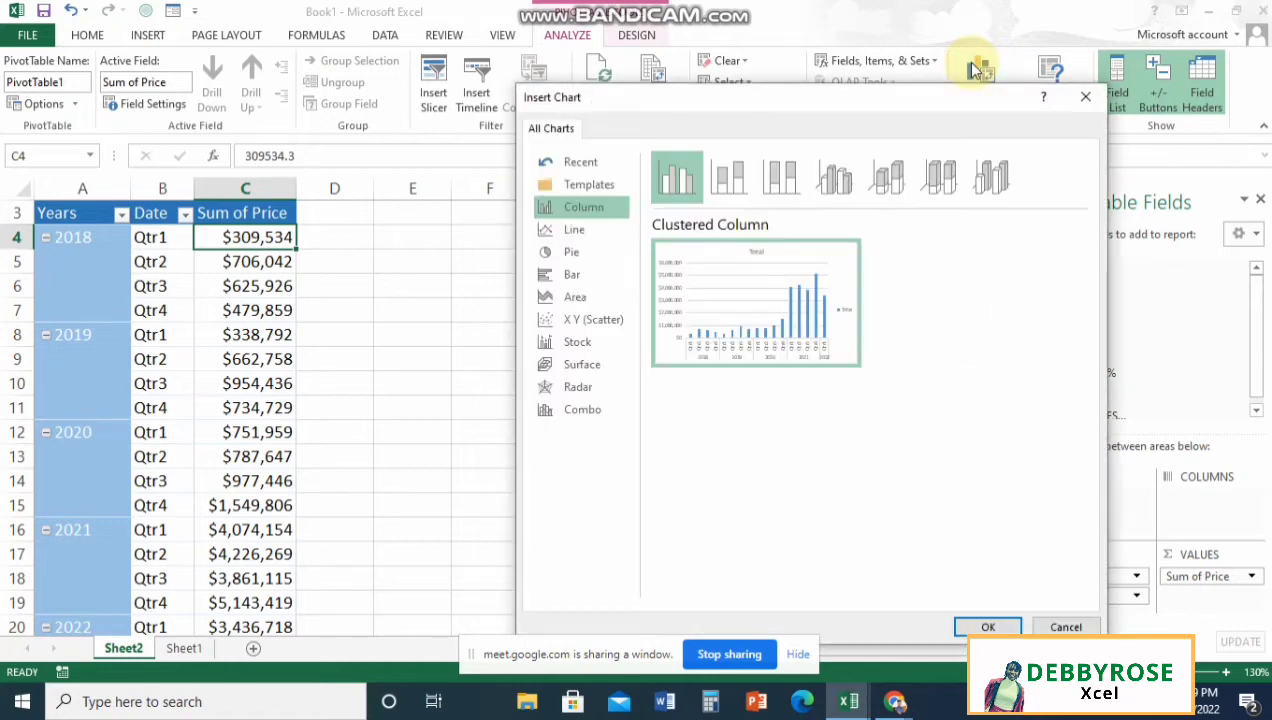
pyautogui.moveTo(928, 105); pyautogui.dragTo(815, 88)
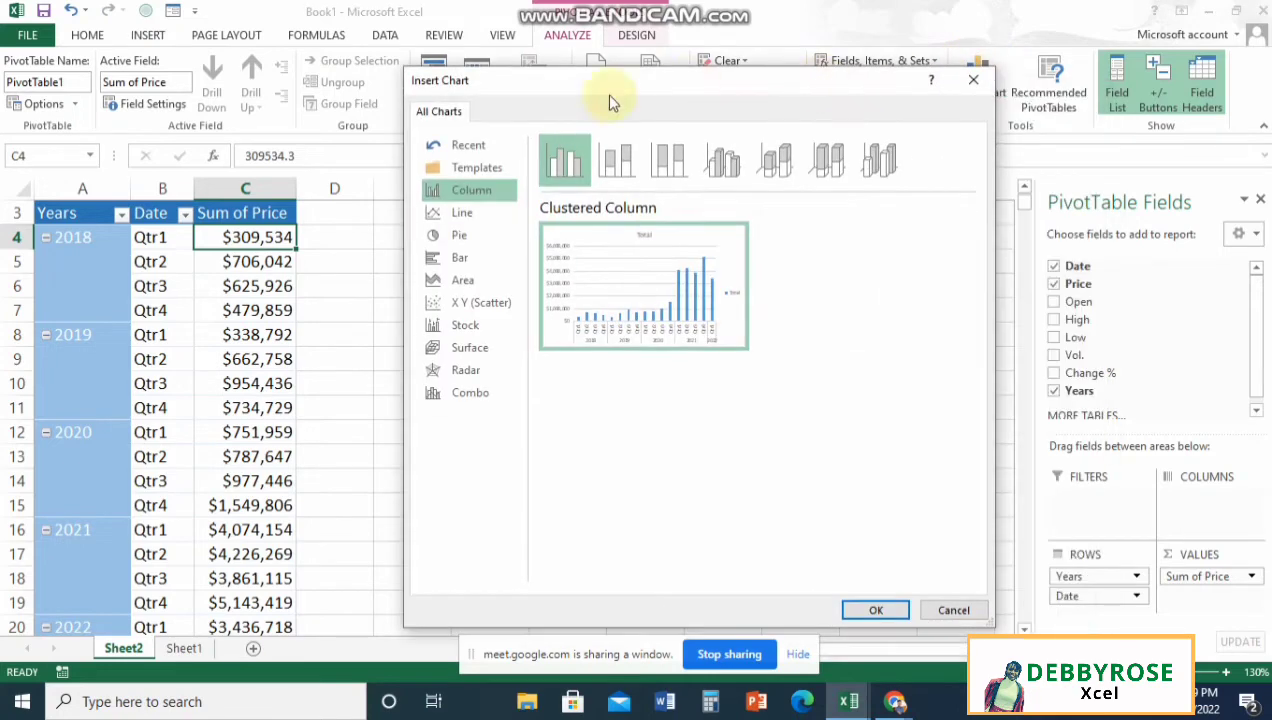
pyautogui.moveTo(698, 289)
pyautogui.click(461, 262)
pyautogui.click(463, 279)
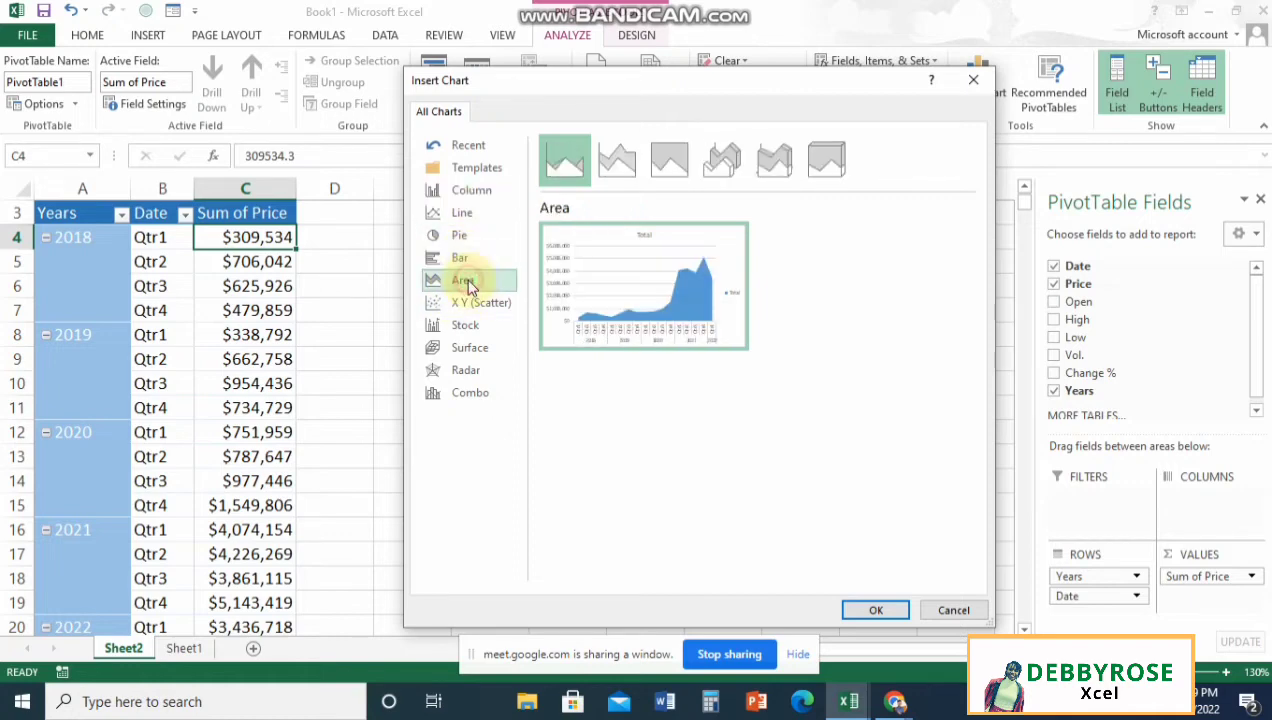
pyautogui.click(464, 262)
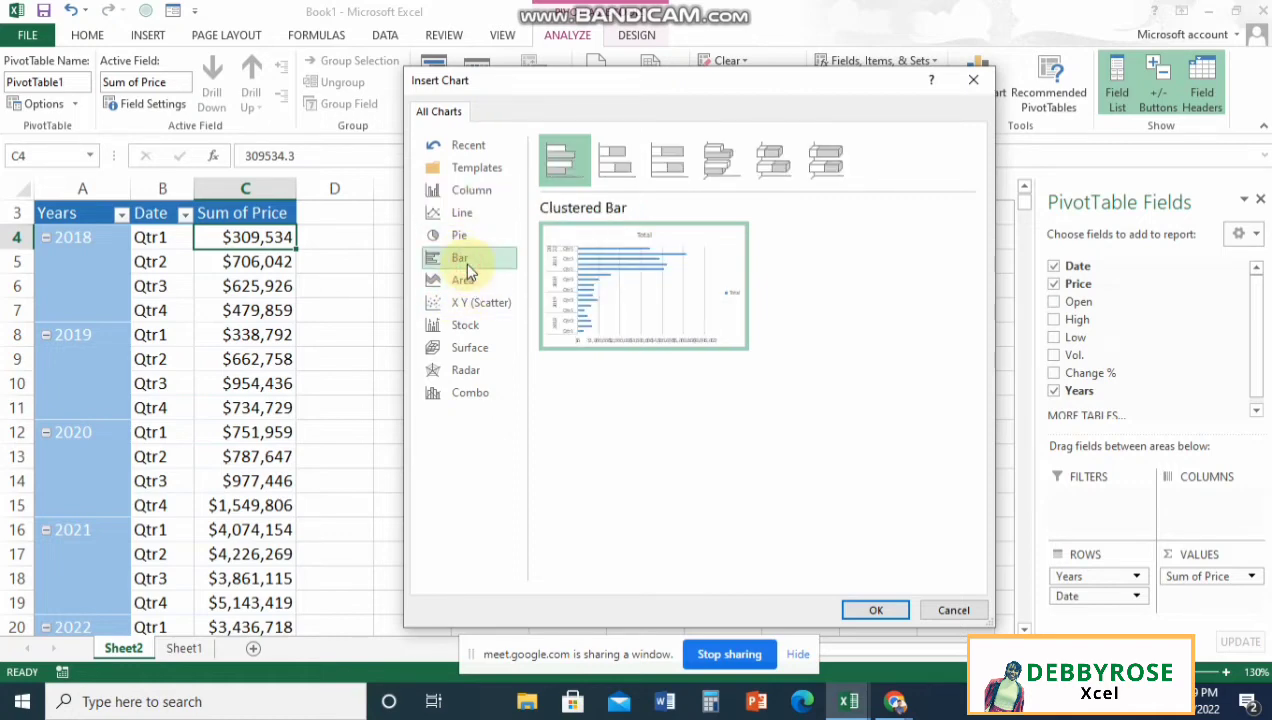
pyautogui.click(445, 196)
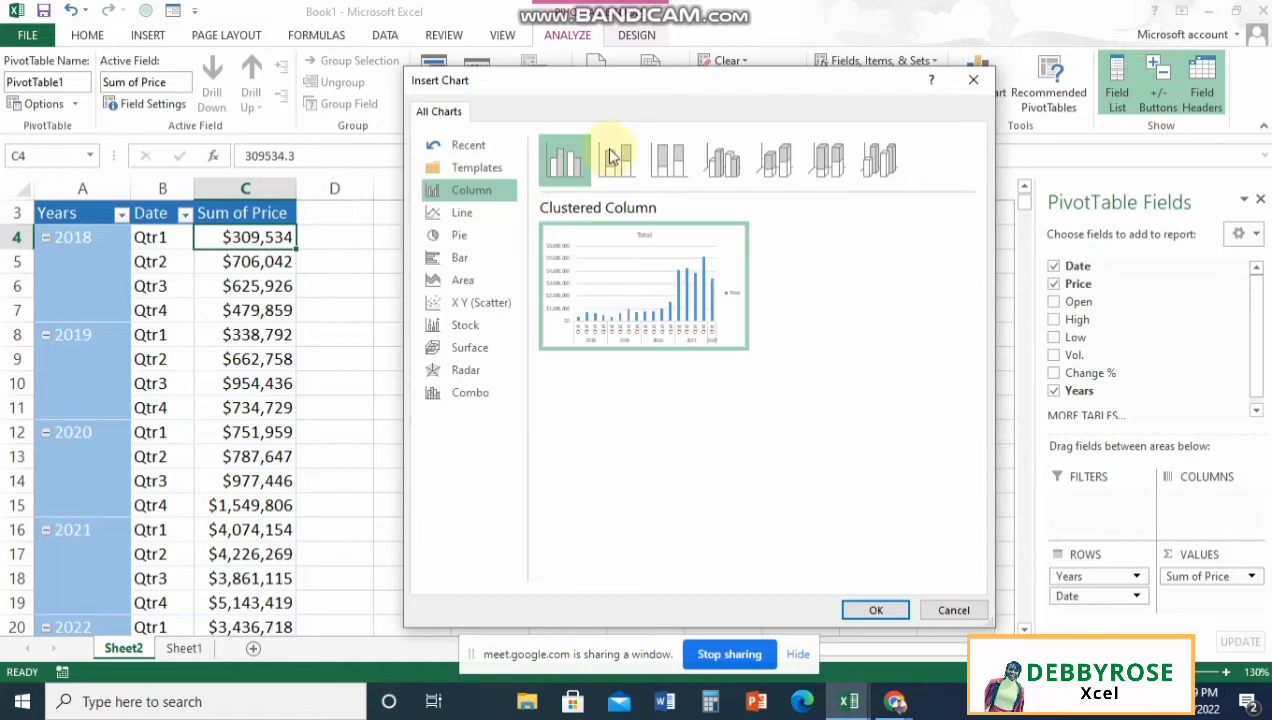
pyautogui.click(877, 612)
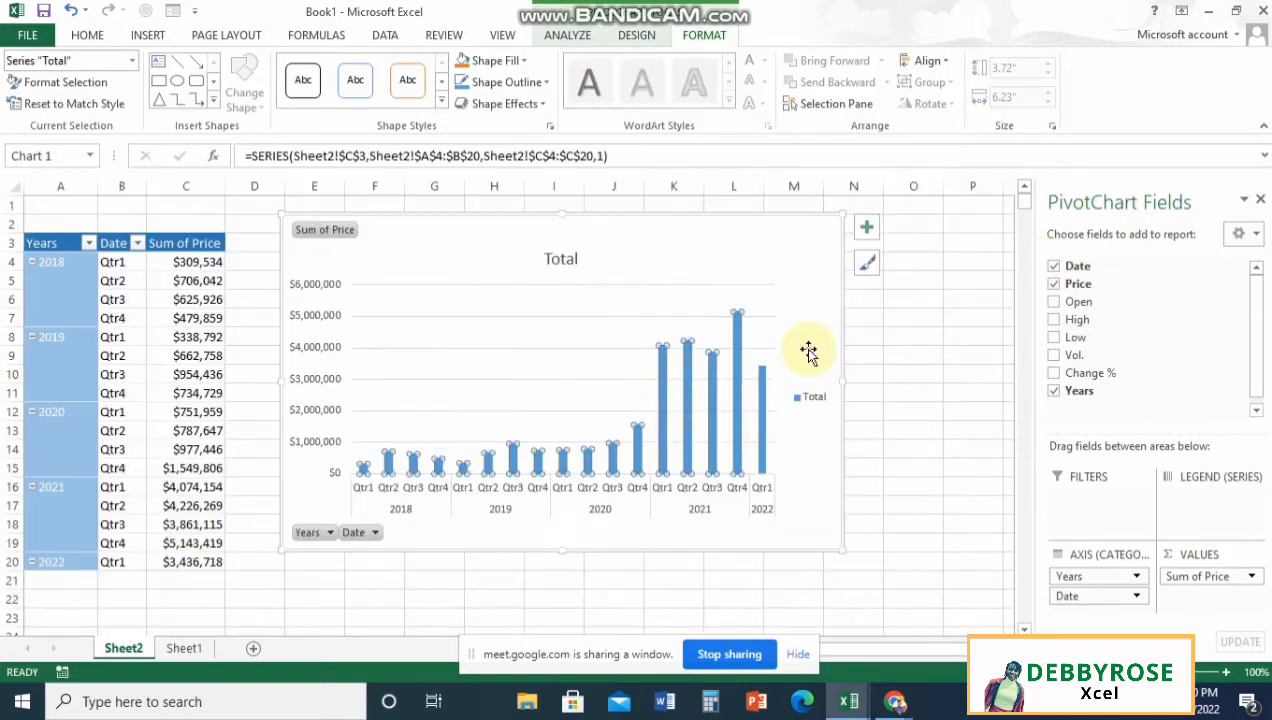
# Step: Filter the PivotTable's Date field to Qtr3, also keeping the <2/26/2018 and >3/26/2022 items selected
pyautogui.click(809, 355)
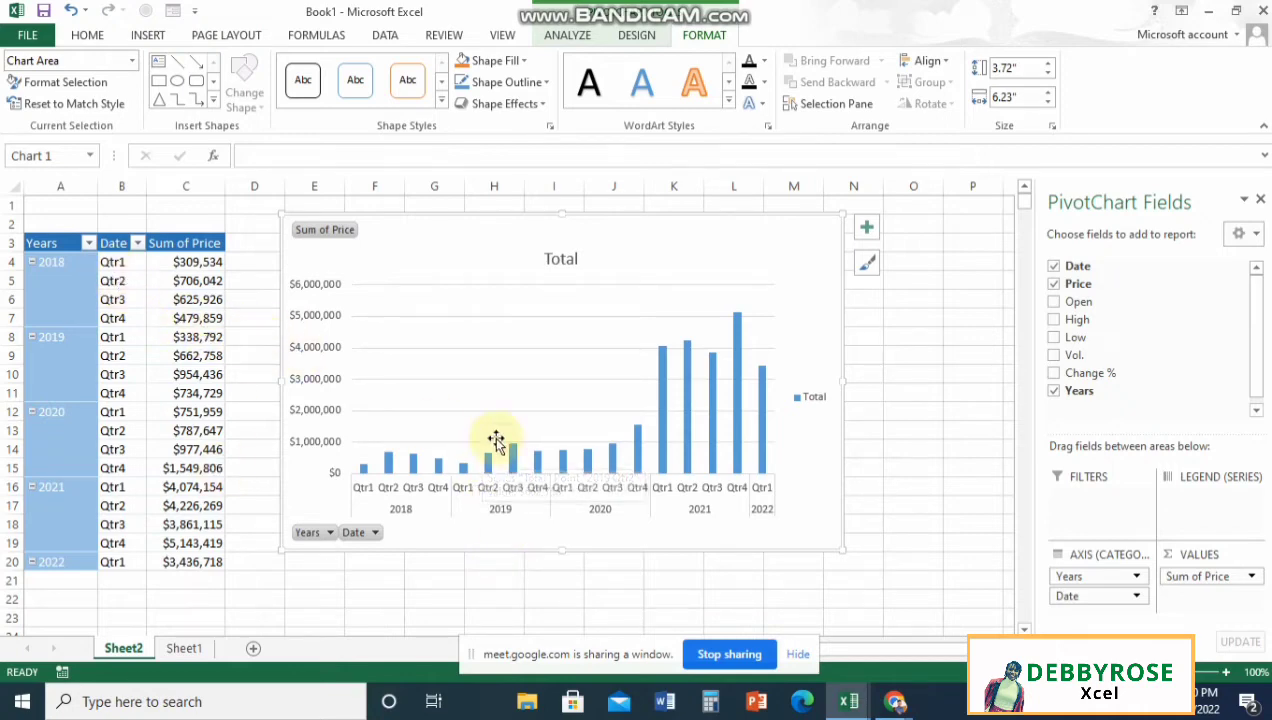
pyautogui.click(54, 266)
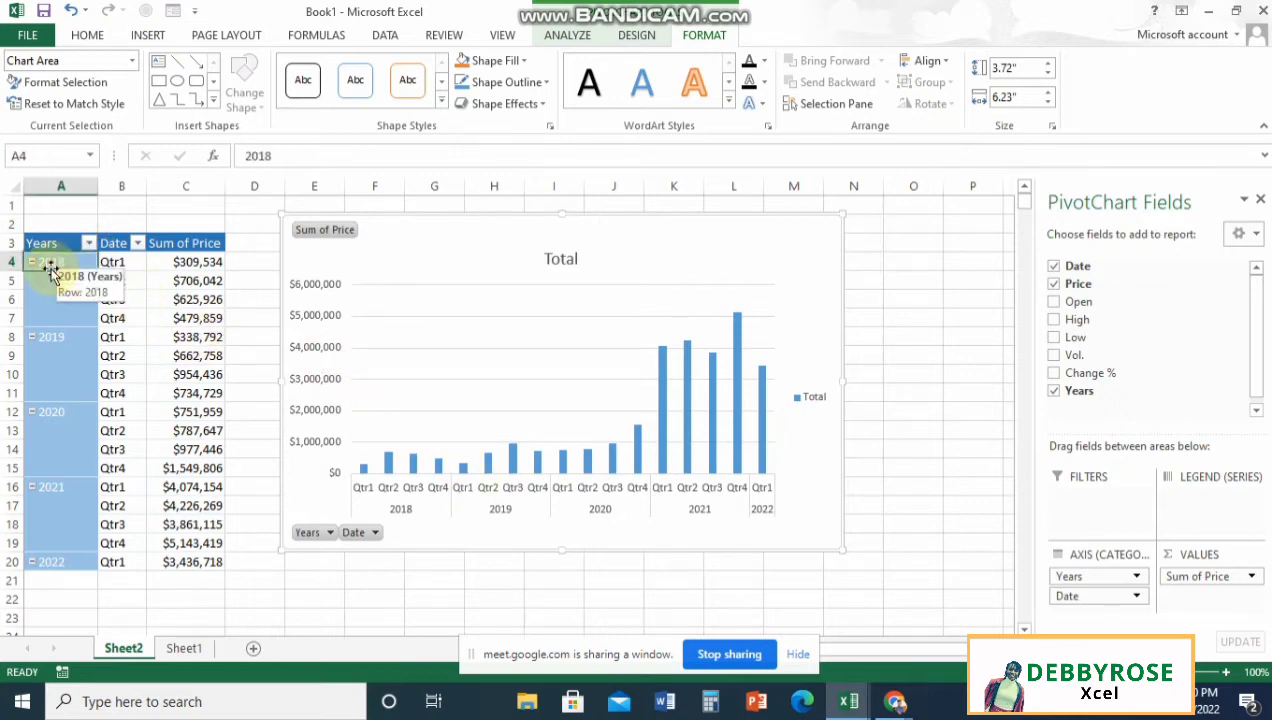
pyautogui.click(137, 243)
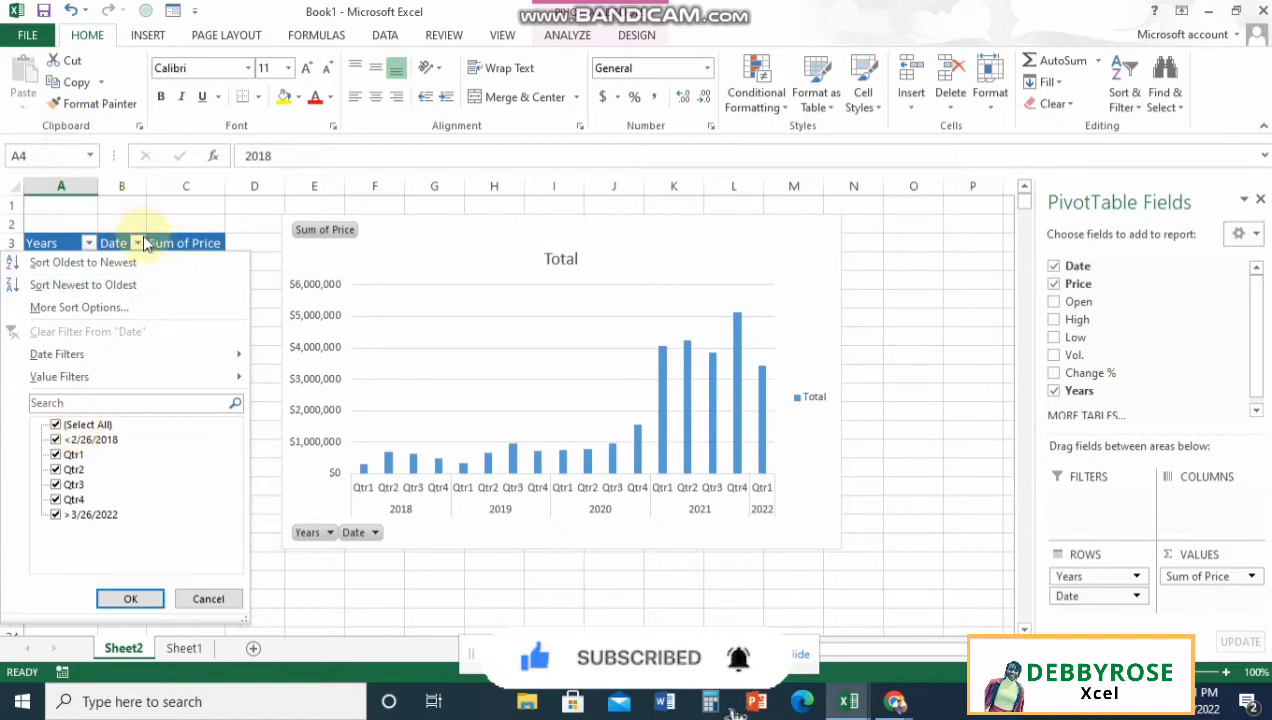
pyautogui.click(56, 425)
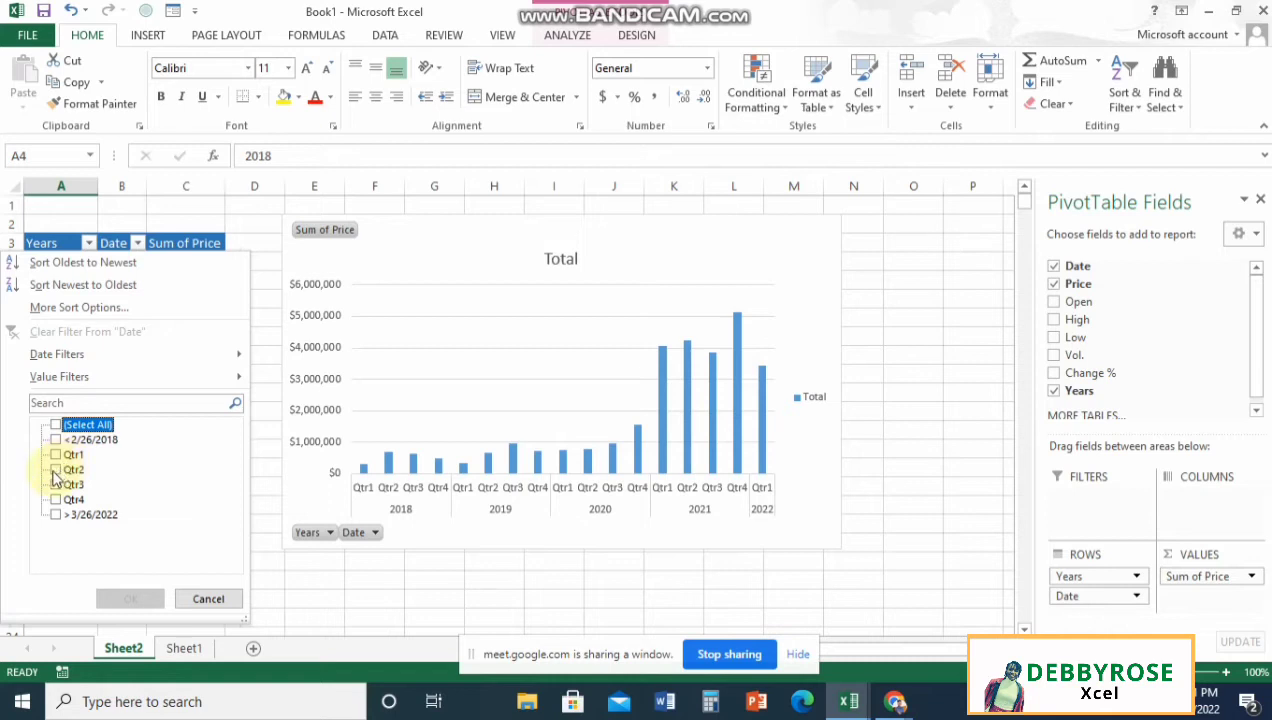
pyautogui.click(55, 470)
pyautogui.click(55, 485)
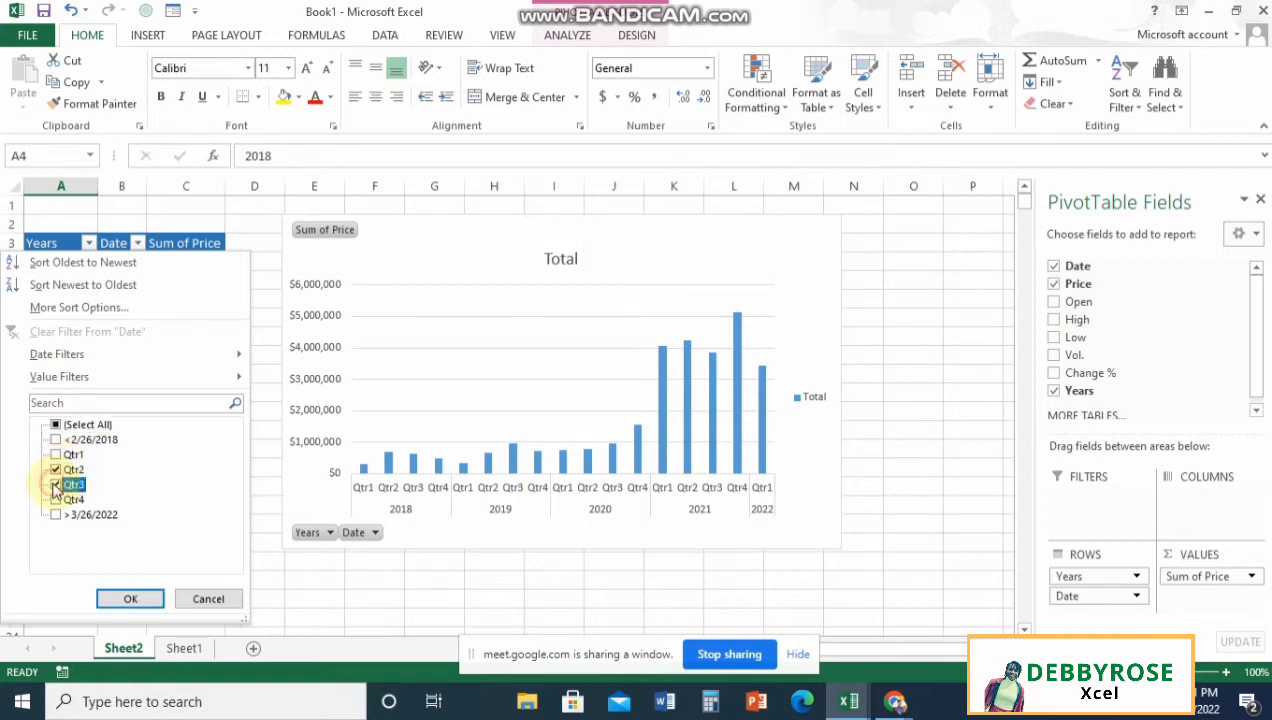
pyautogui.click(56, 470)
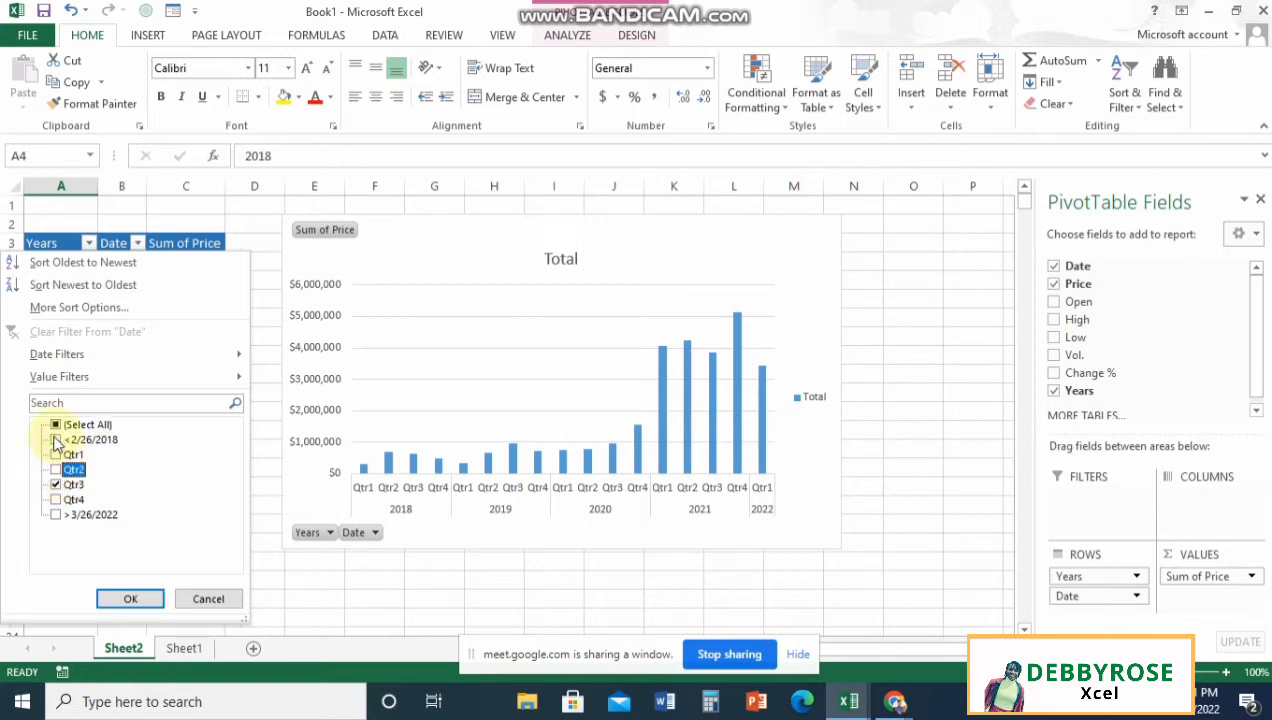
pyautogui.click(56, 440)
pyautogui.click(55, 515)
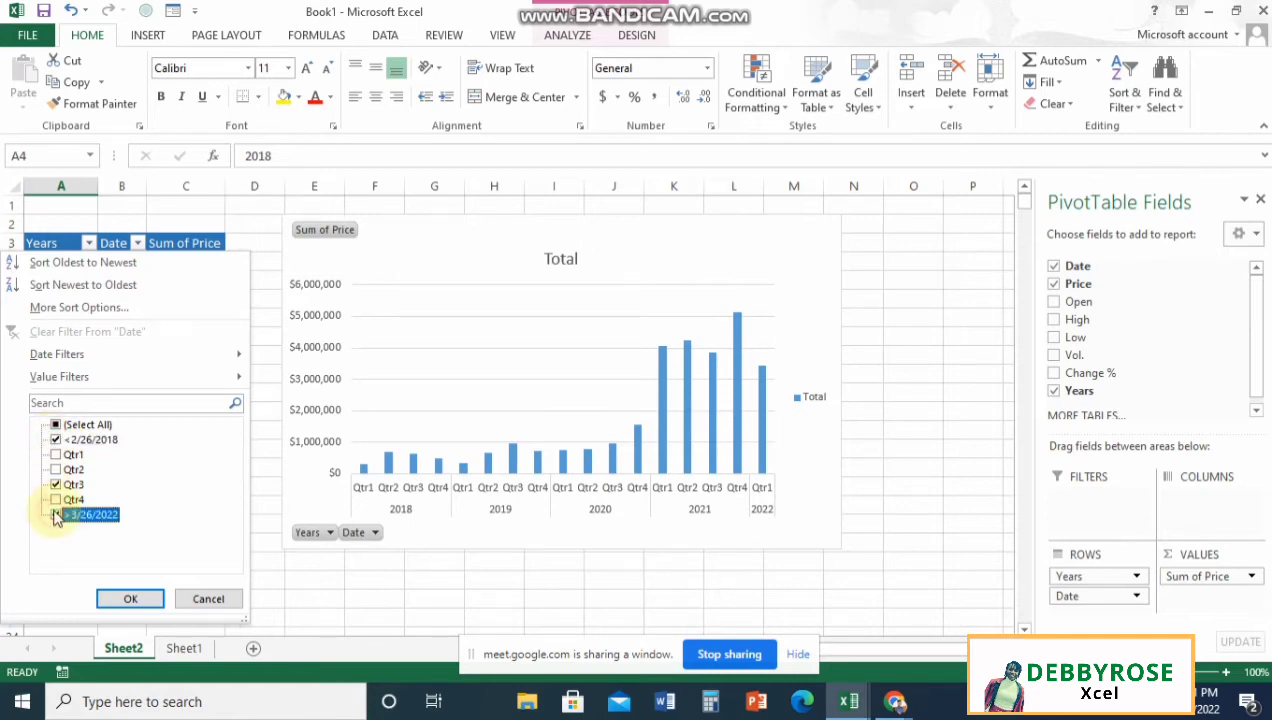
pyautogui.click(130, 598)
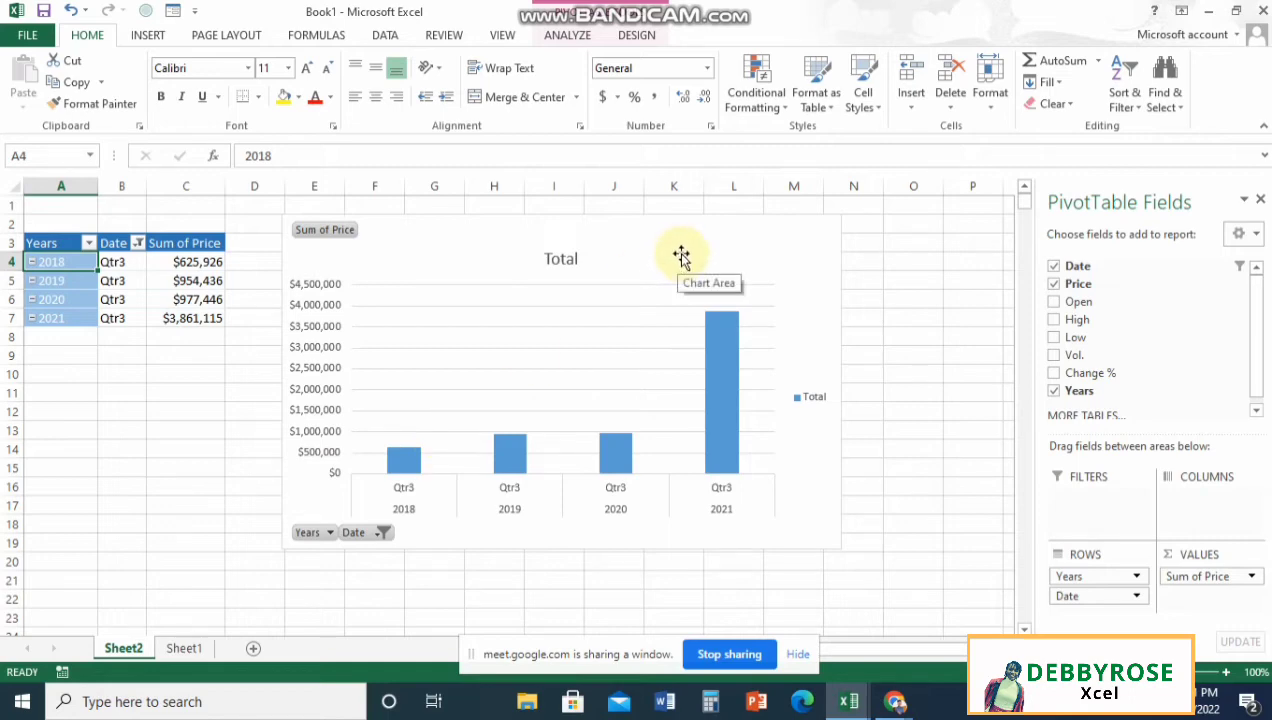
# Step: Move the PivotChart slightly up and to the right, and hide all field buttons on it
pyautogui.moveTo(676, 238)
pyautogui.mouseDown()
pyautogui.moveTo(704, 221)
pyautogui.moveTo(690, 226)
pyautogui.mouseUp()
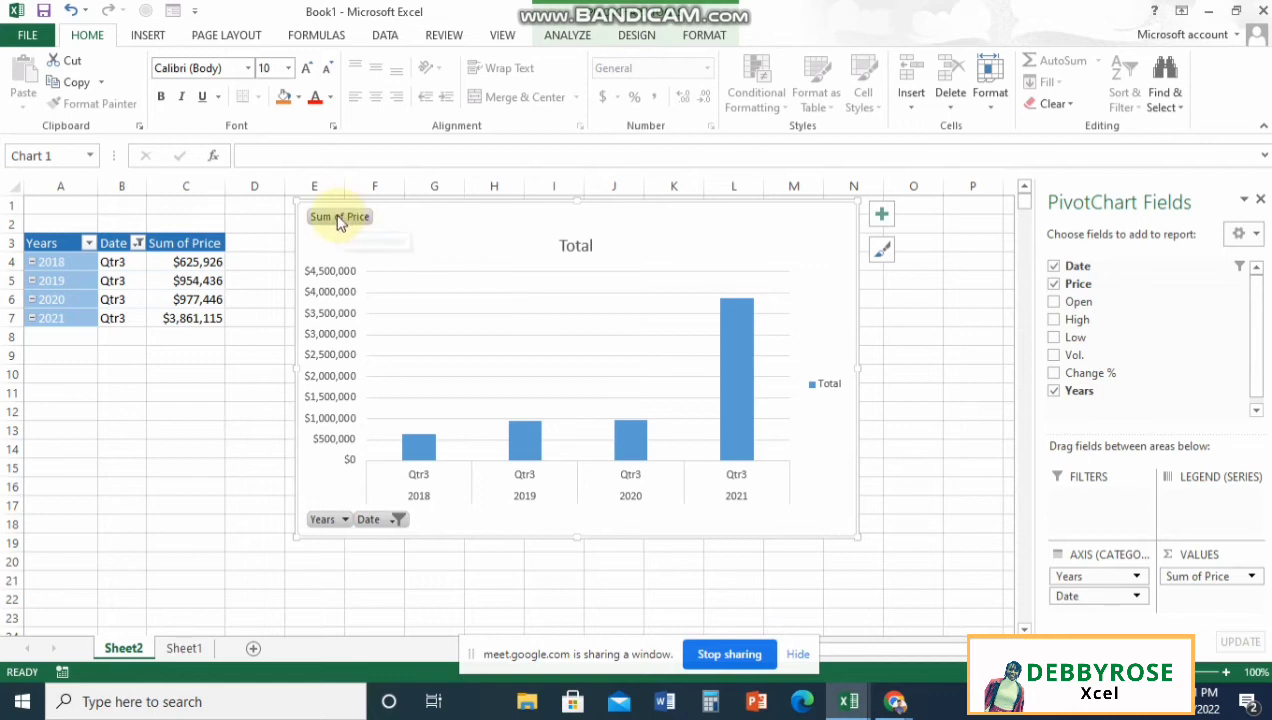
pyautogui.click(252, 224)
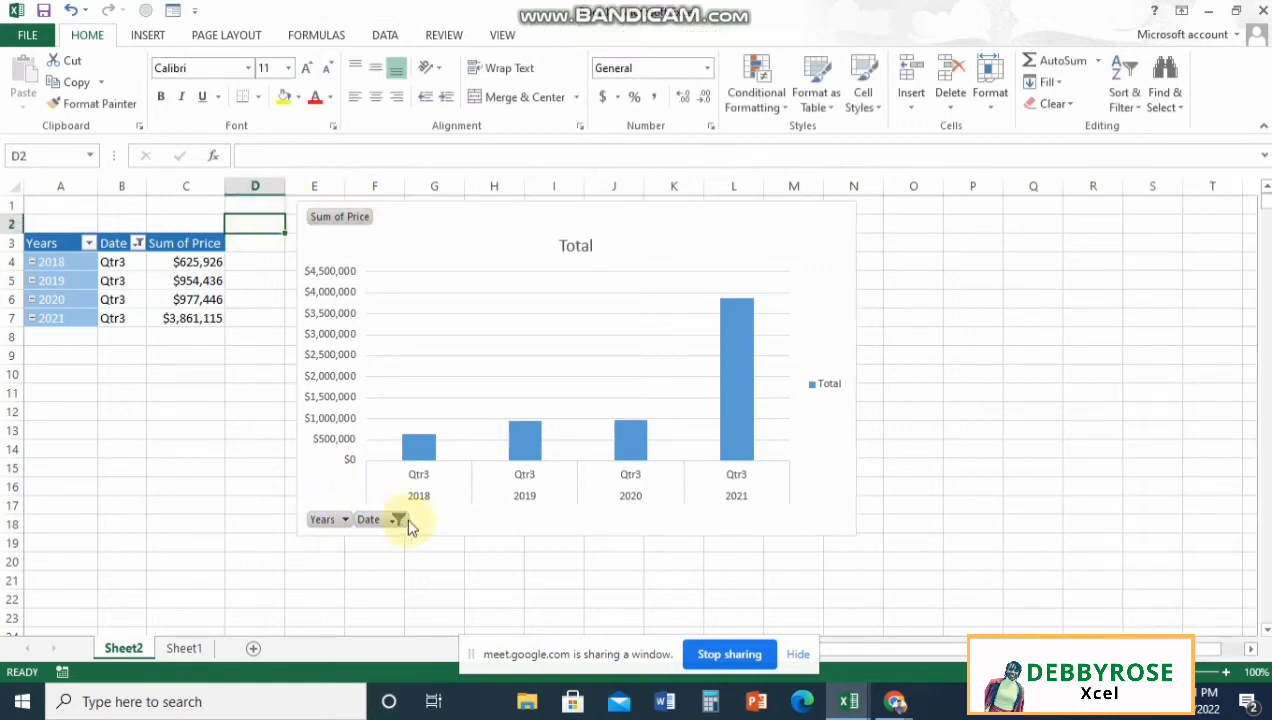
pyautogui.rightClick(340, 216)
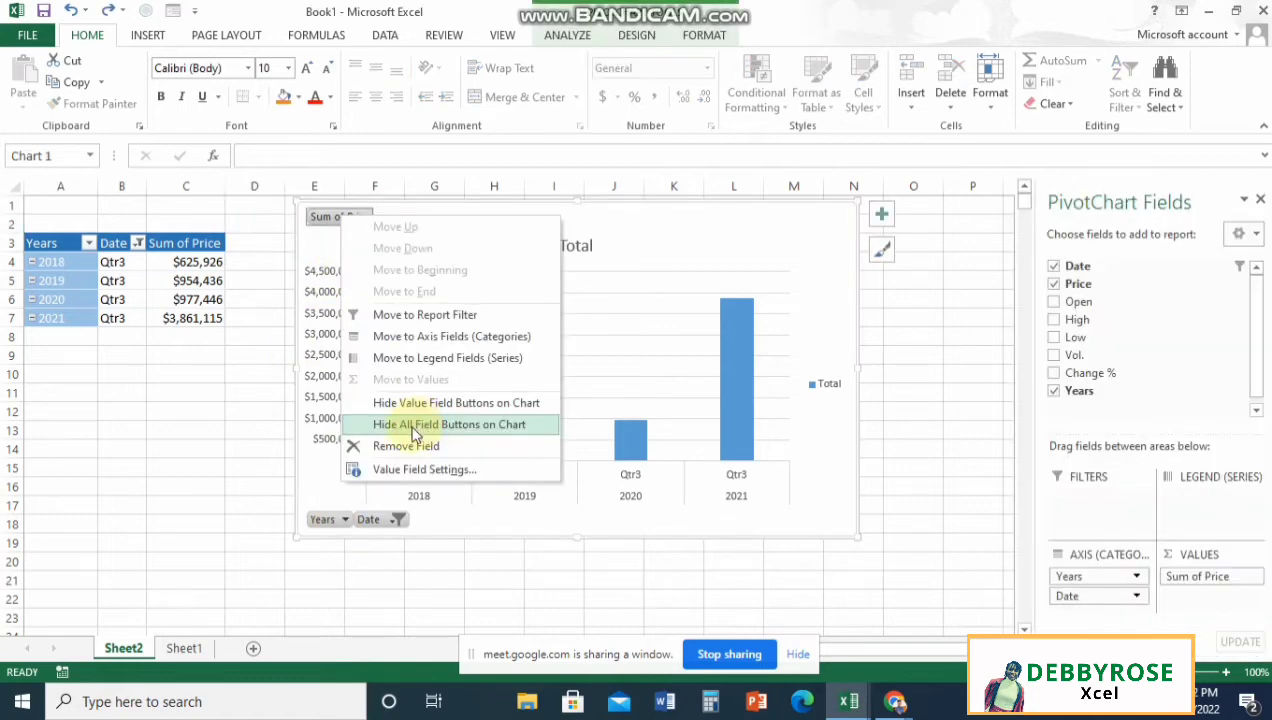
pyautogui.click(473, 427)
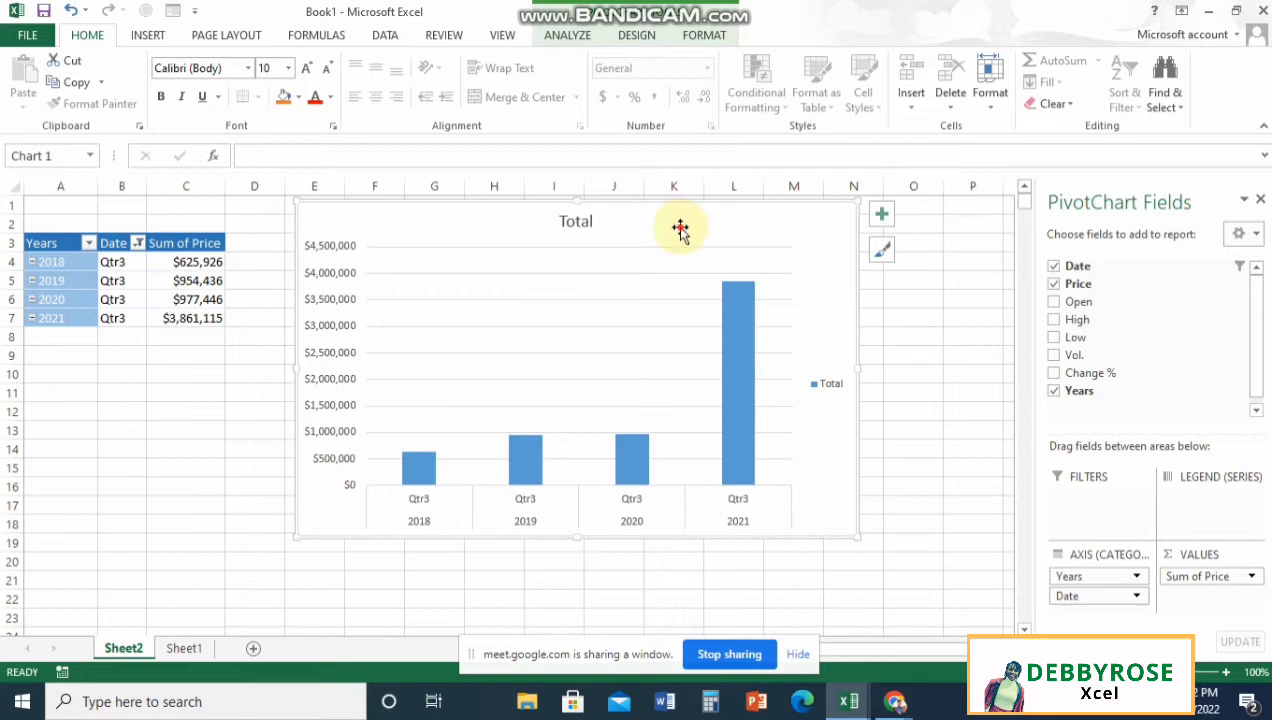
pyautogui.click(925, 260)
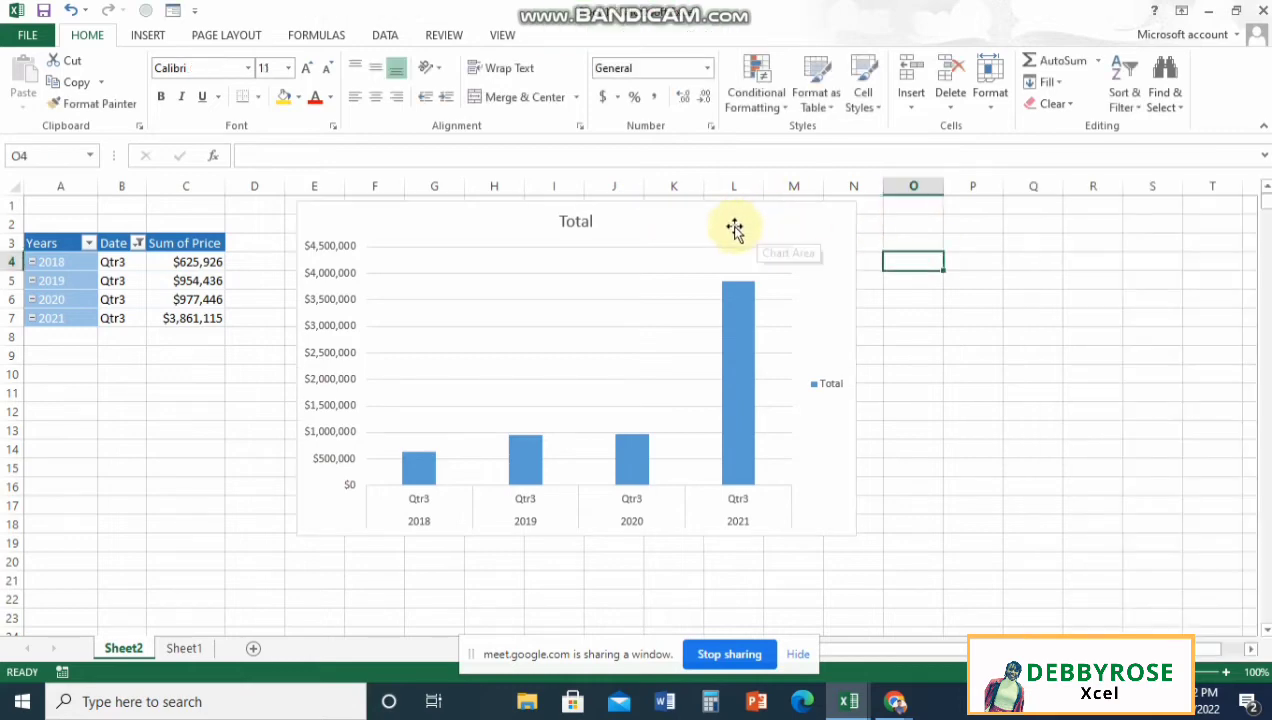
# Step: Format the PivotChart's chart area with no border line and a solid fill of Black, Text 1, Lighter 5%
pyautogui.click(654, 224)
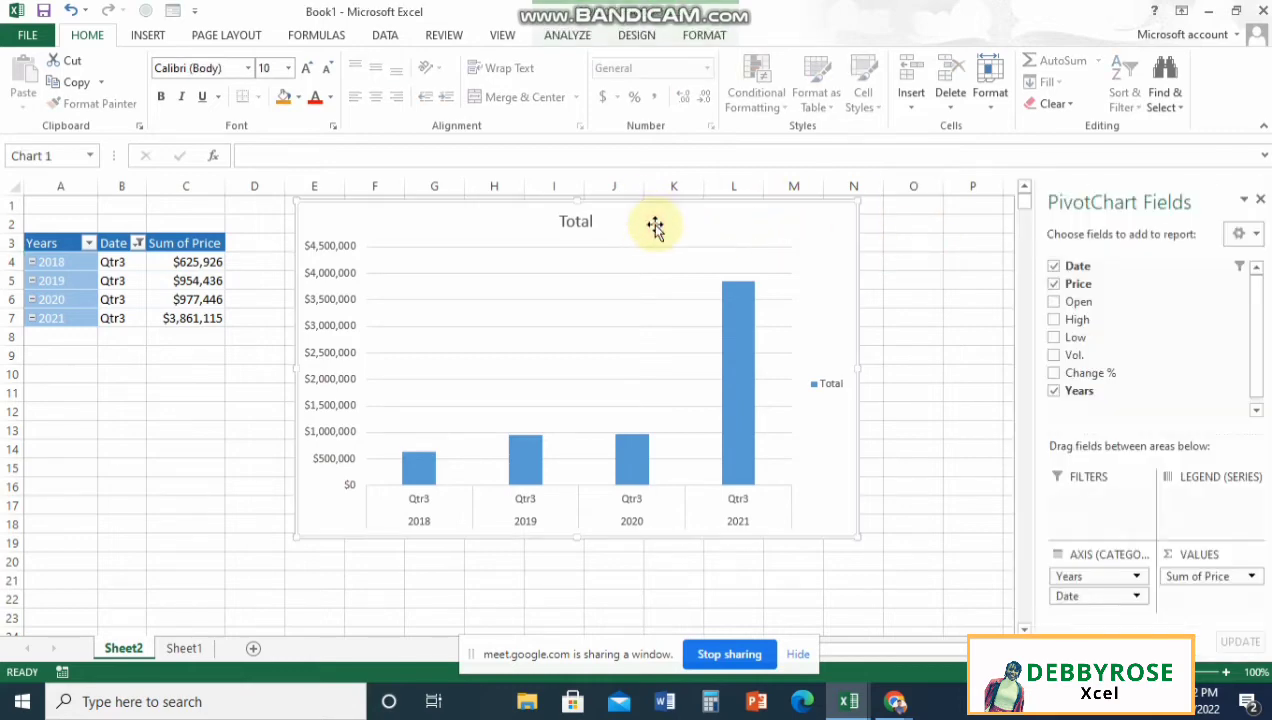
pyautogui.rightClick(678, 231)
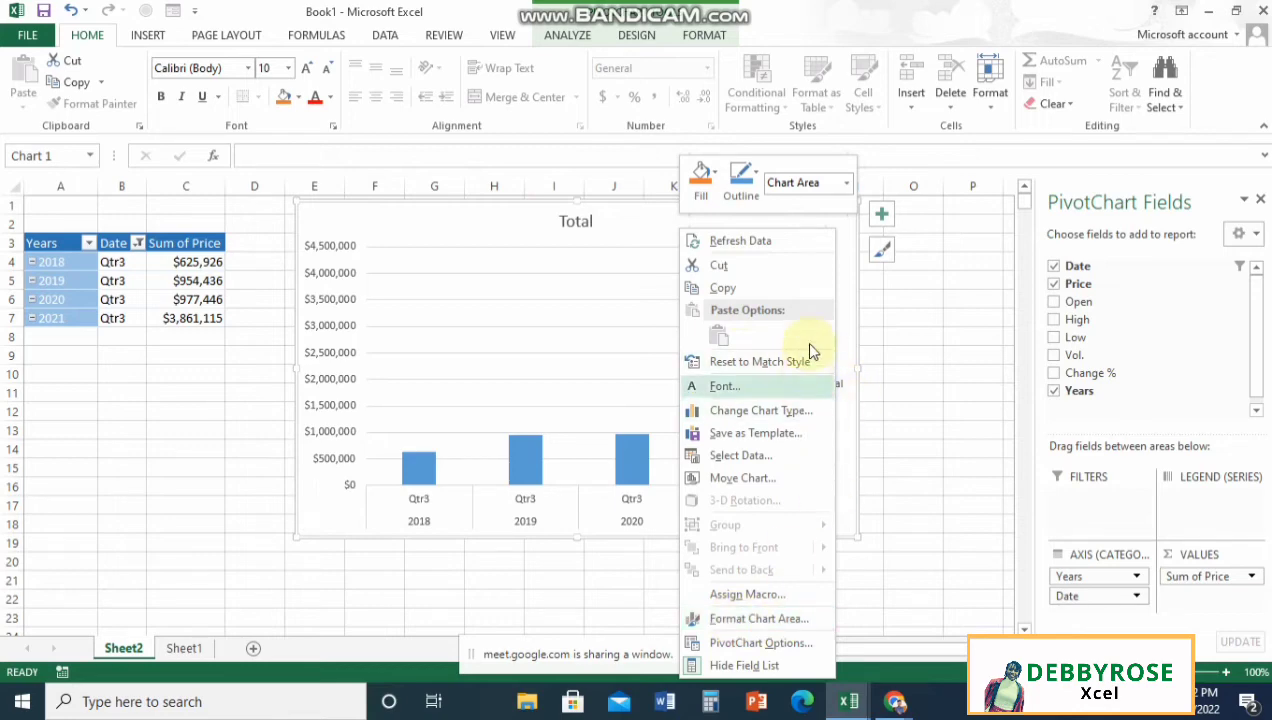
pyautogui.click(759, 619)
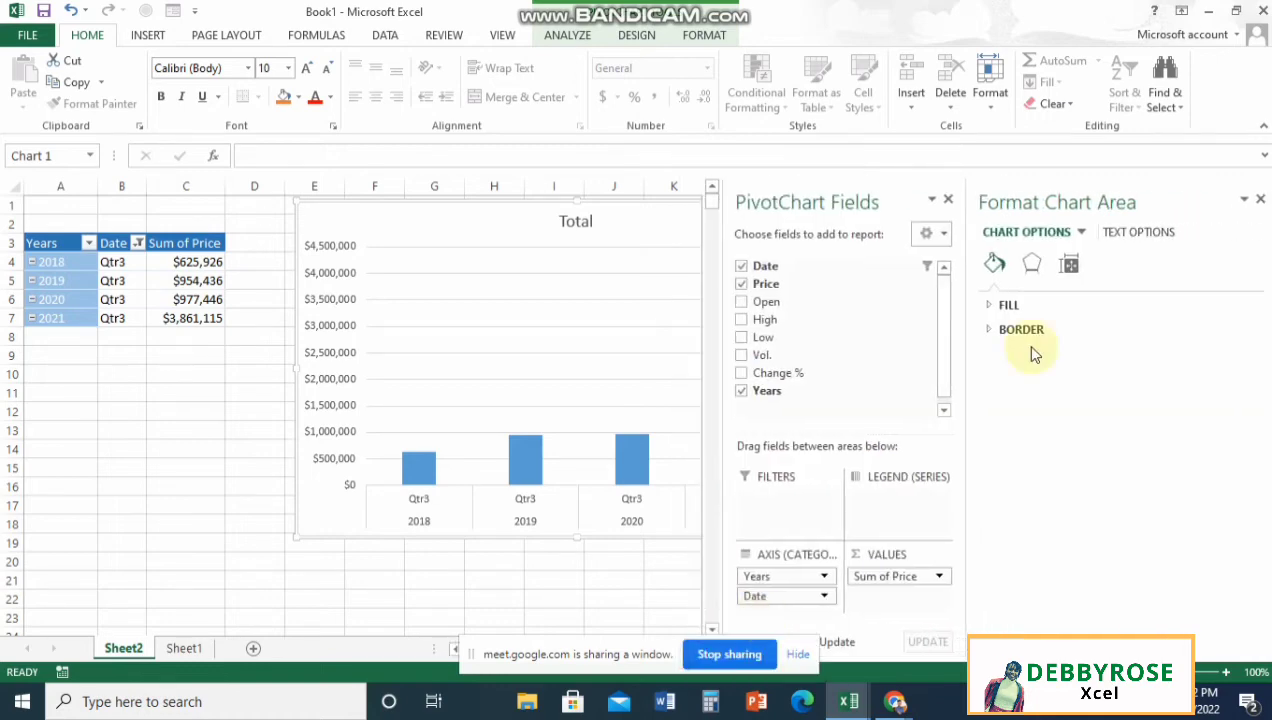
pyautogui.click(949, 199)
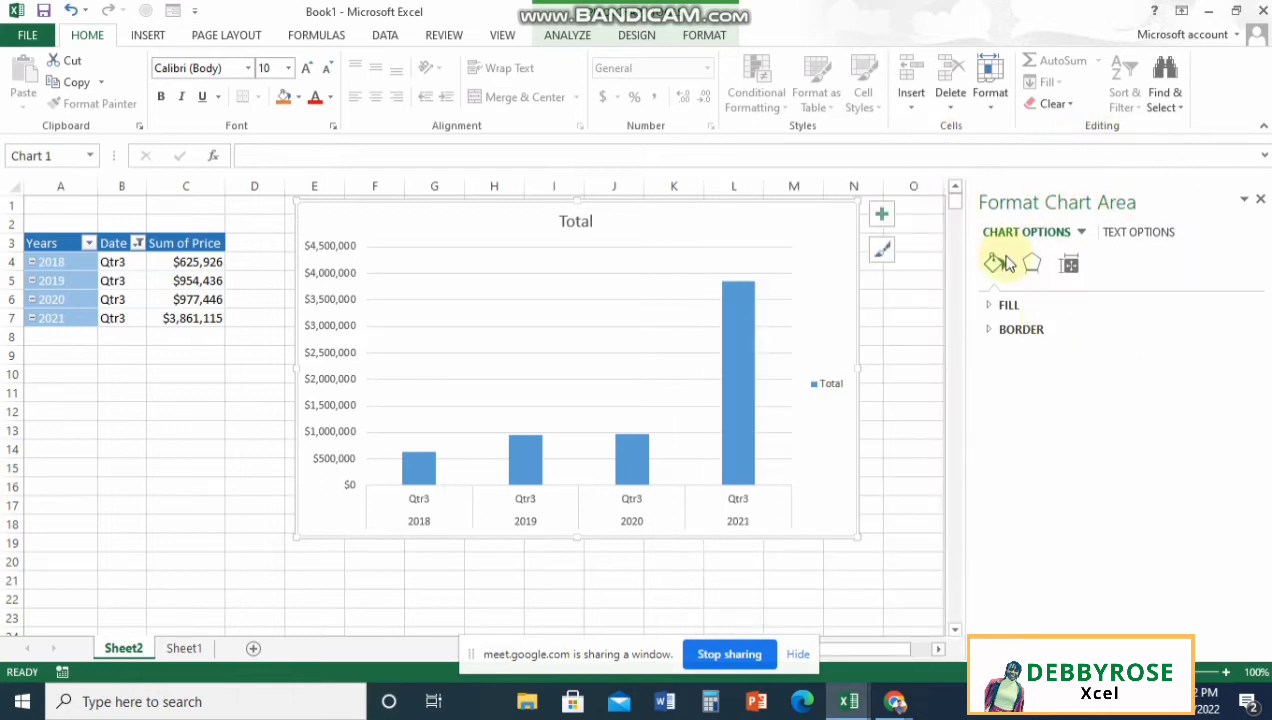
pyautogui.click(994, 302)
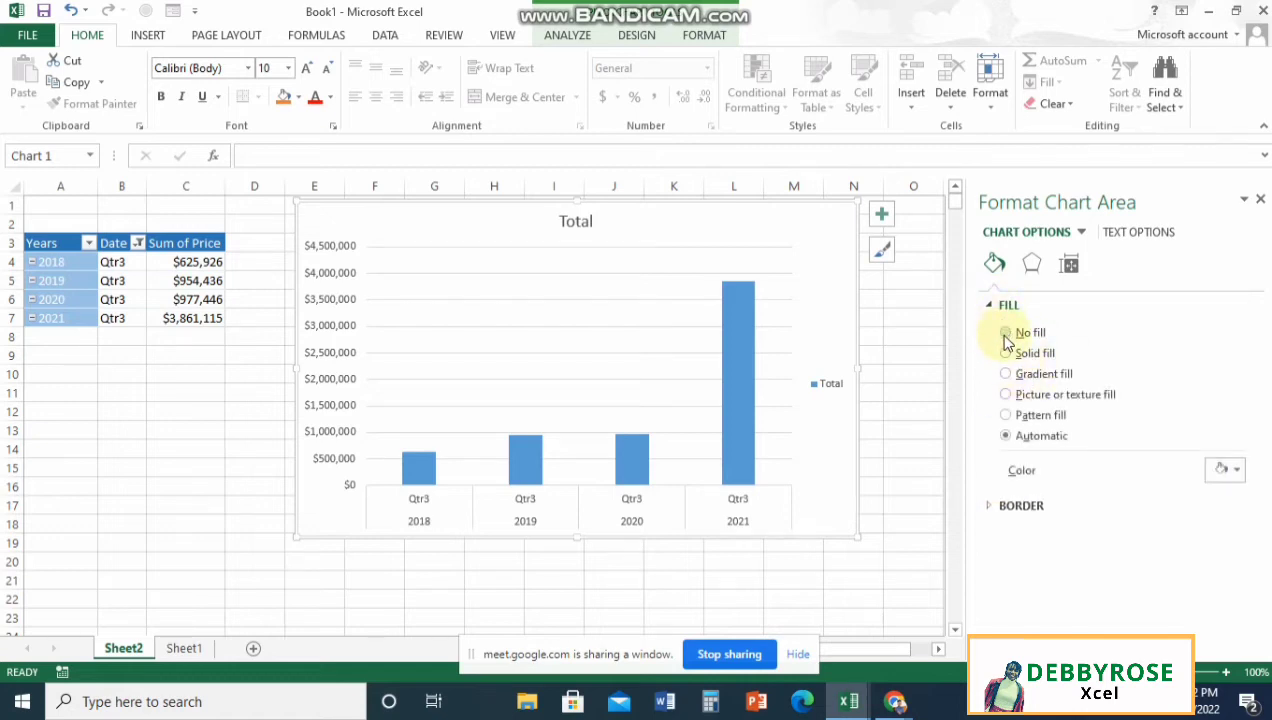
pyautogui.click(1005, 334)
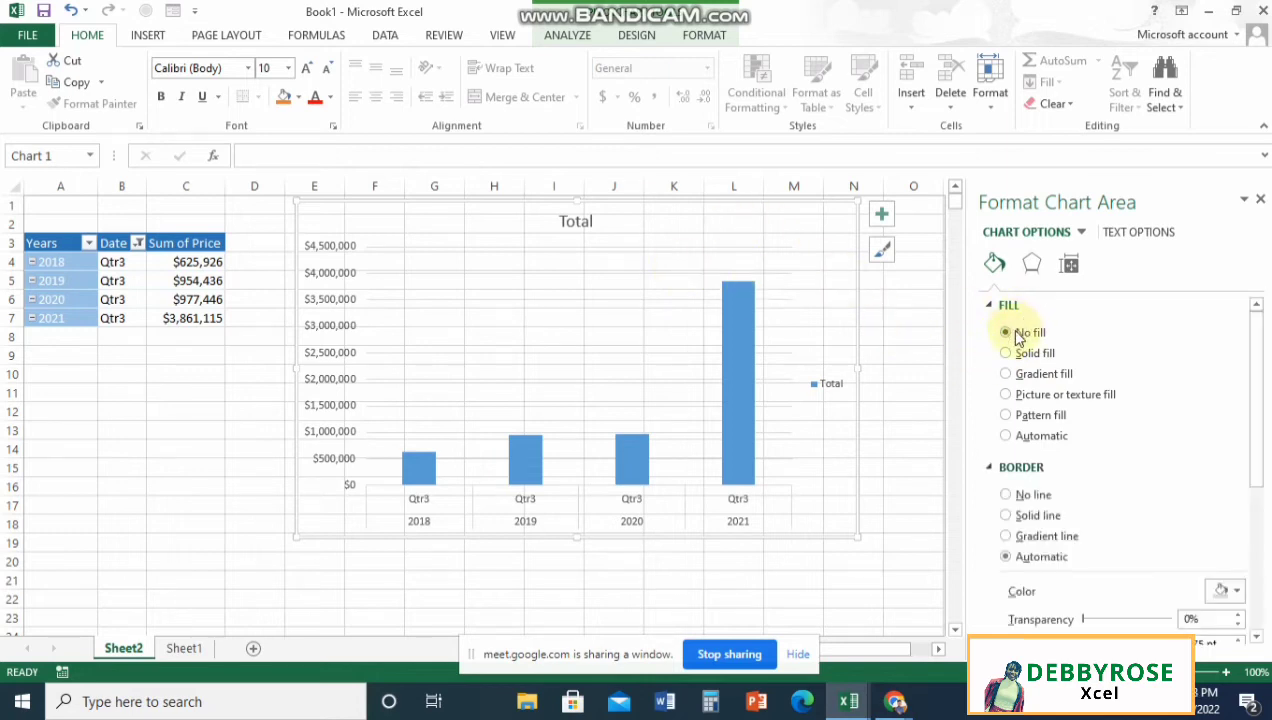
pyautogui.click(1020, 495)
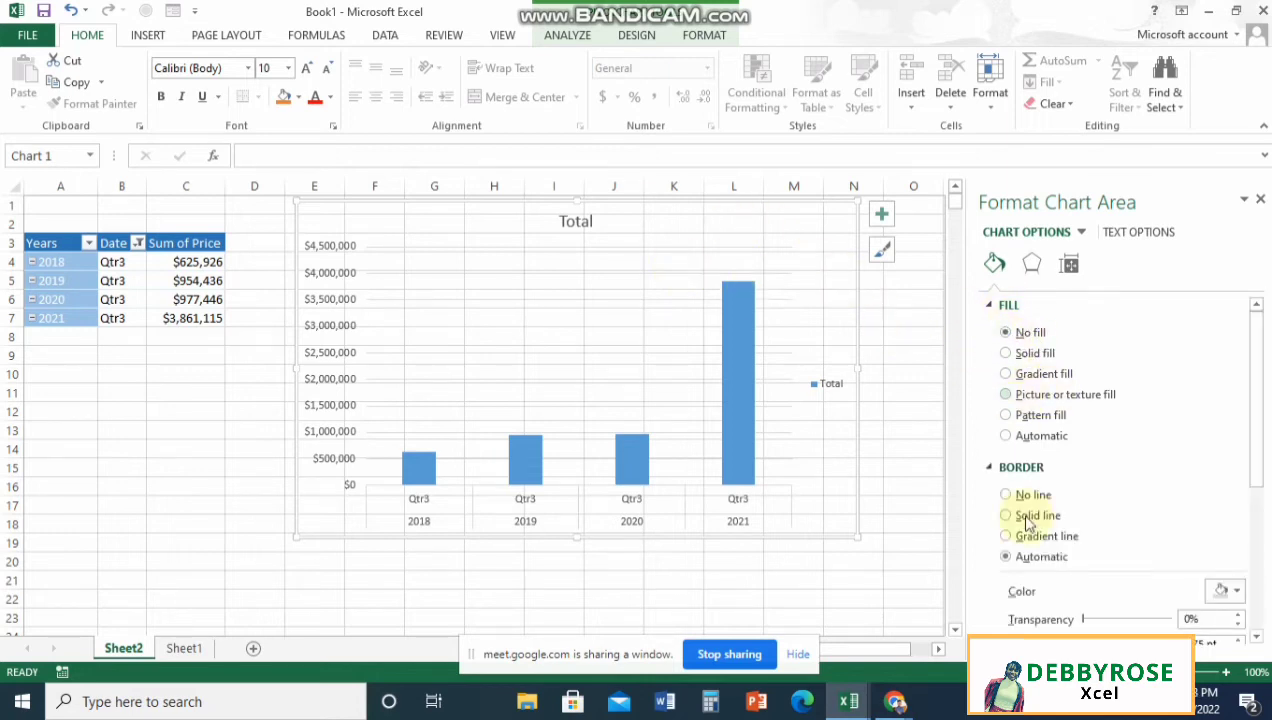
pyautogui.click(298, 98)
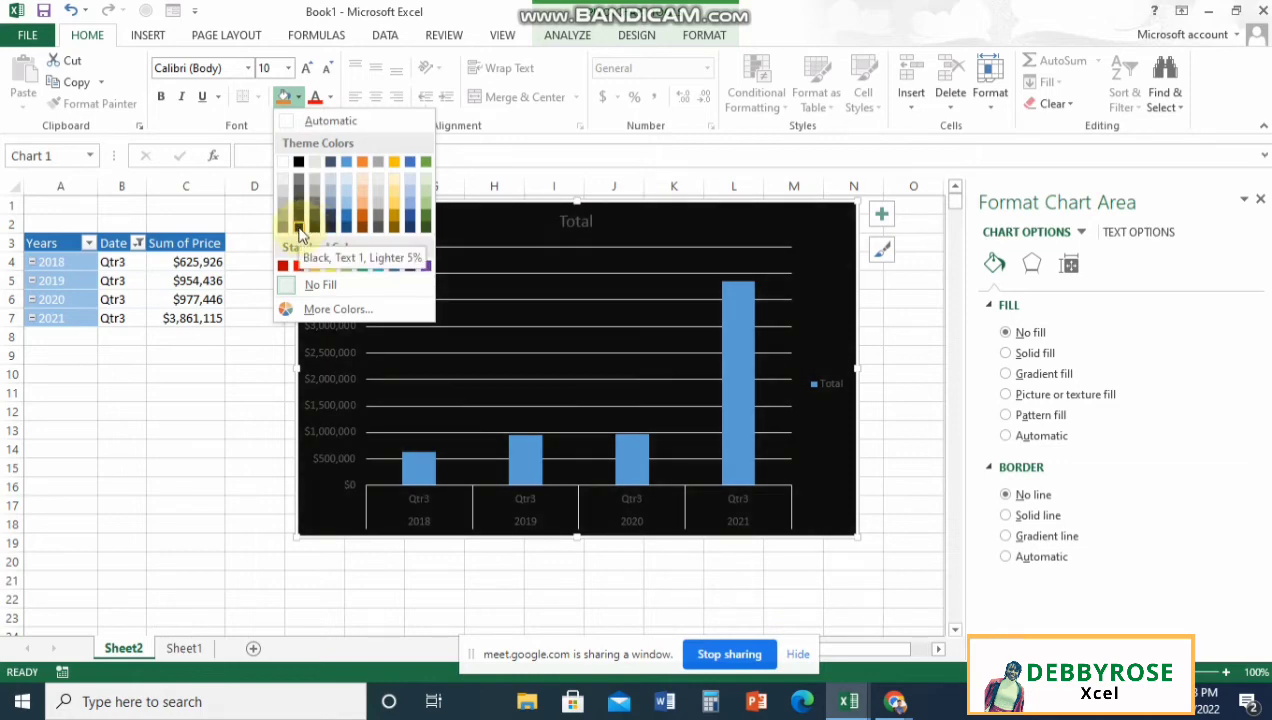
pyautogui.click(299, 230)
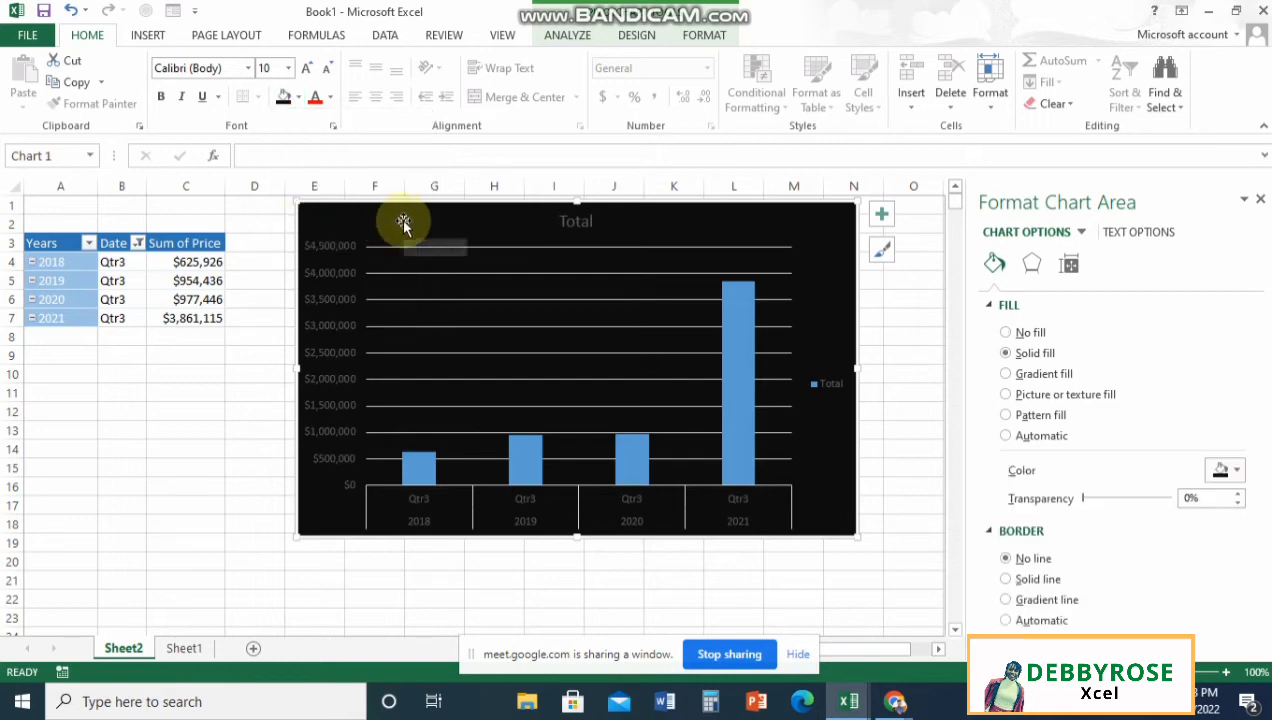
# Step: Make the labels of the chart's vertical value axis and horizontal category axis white and bold
pyautogui.click(422, 268)
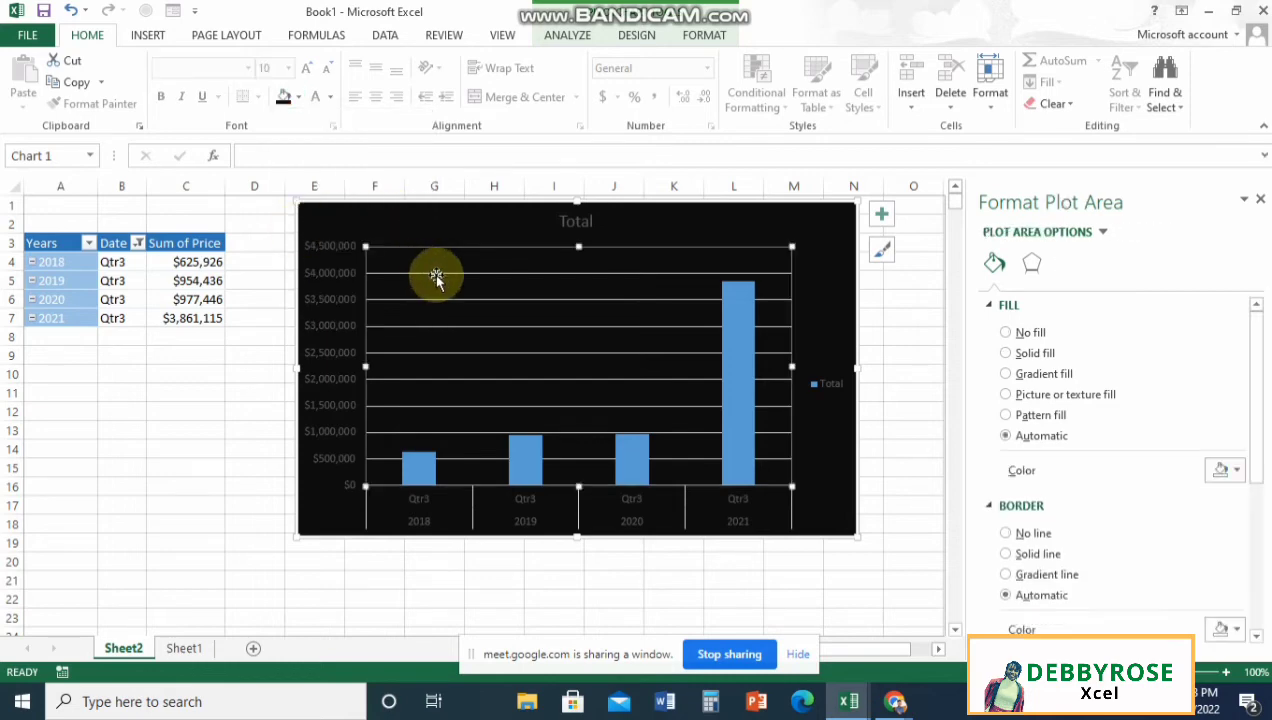
pyautogui.click(321, 247)
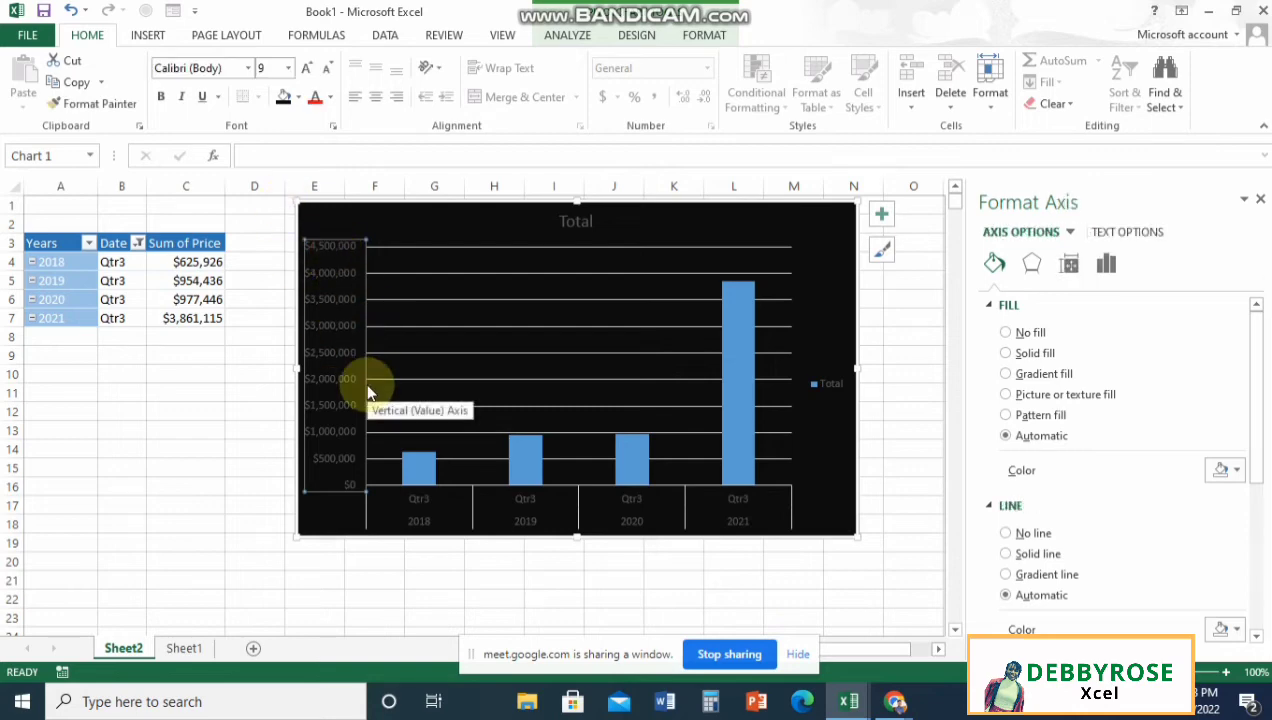
pyautogui.click(331, 97)
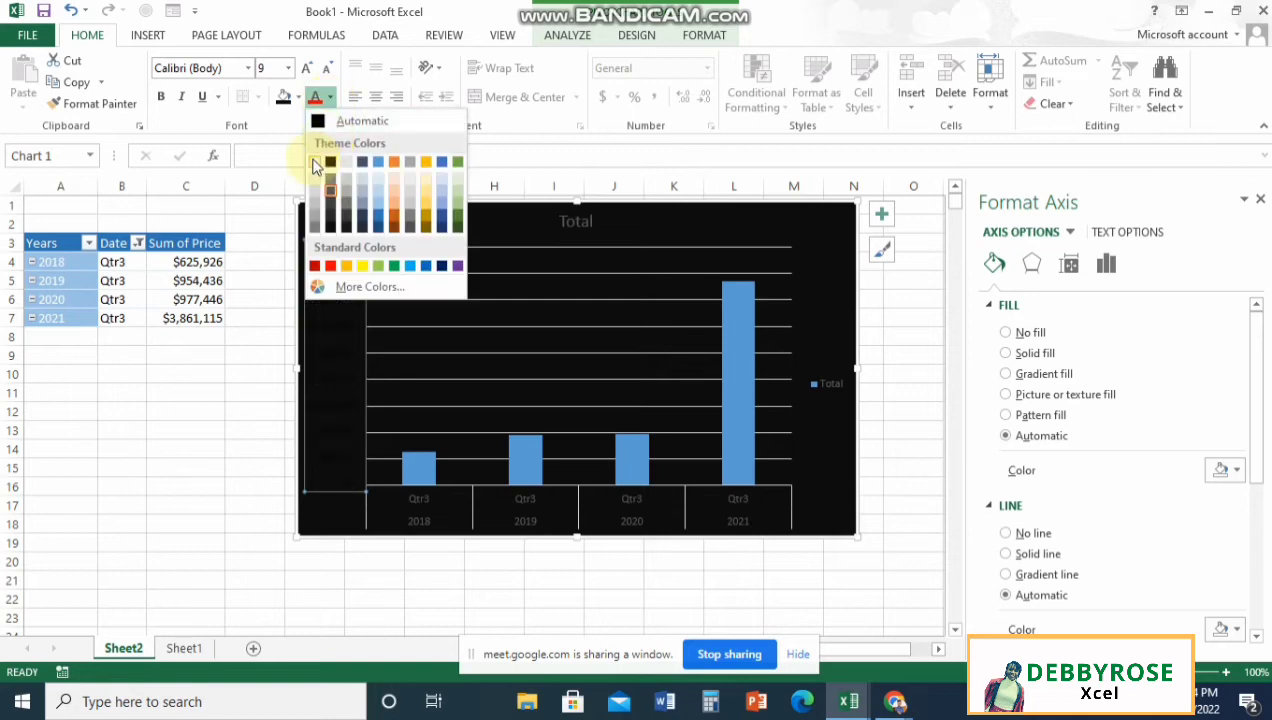
pyautogui.click(313, 166)
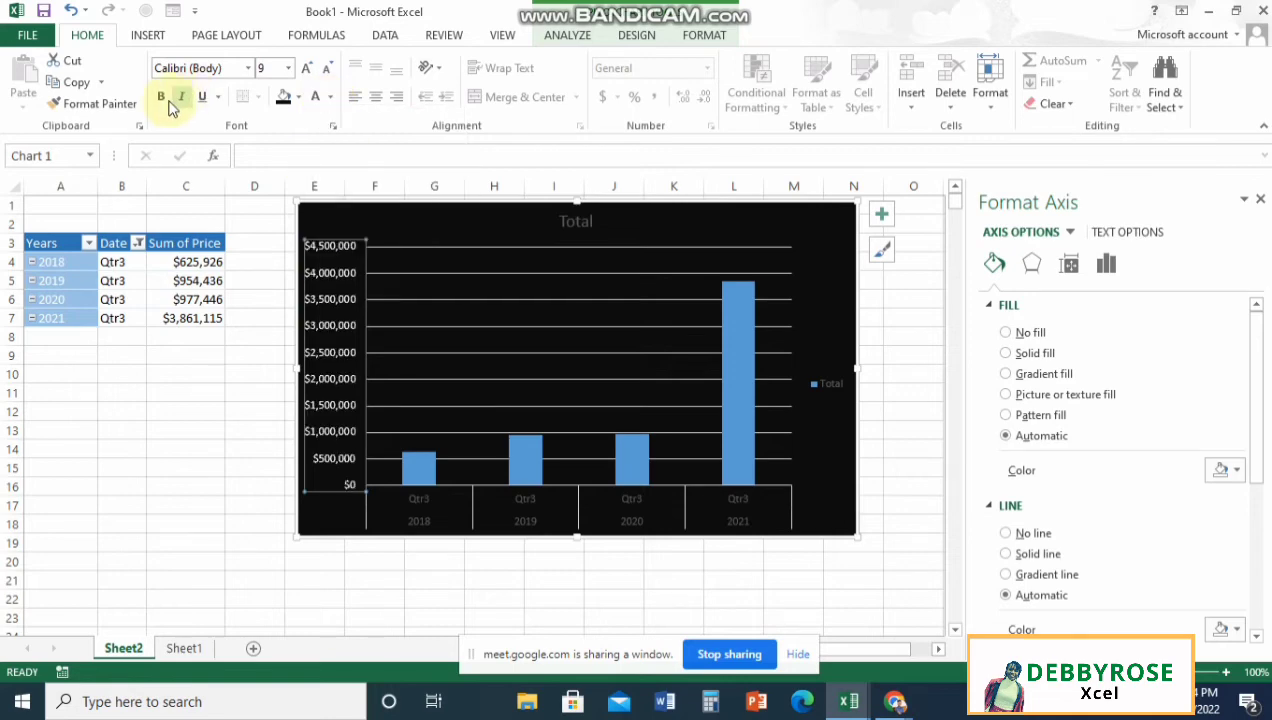
pyautogui.click(161, 97)
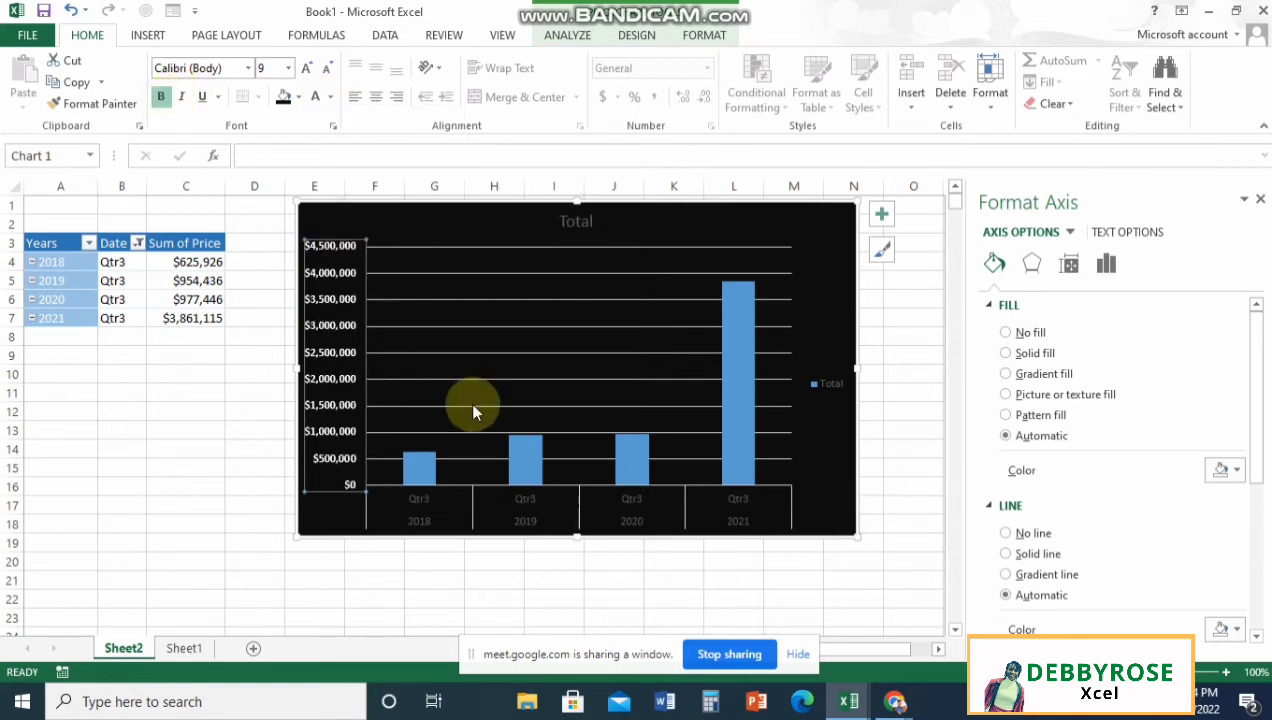
pyautogui.click(430, 497)
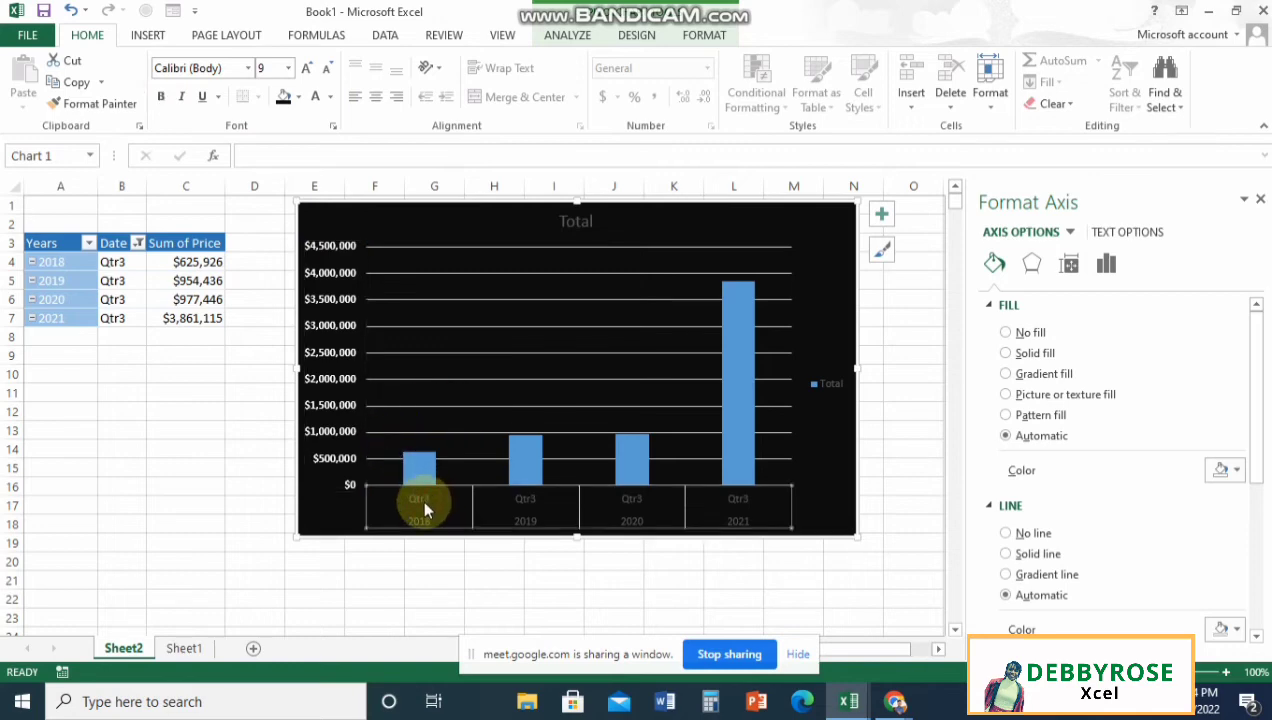
pyautogui.click(158, 93)
# Step: Replace the chart title text with "BTC PRICE PERFORMANCE FOR QRT 3"
pyautogui.click(566, 230)
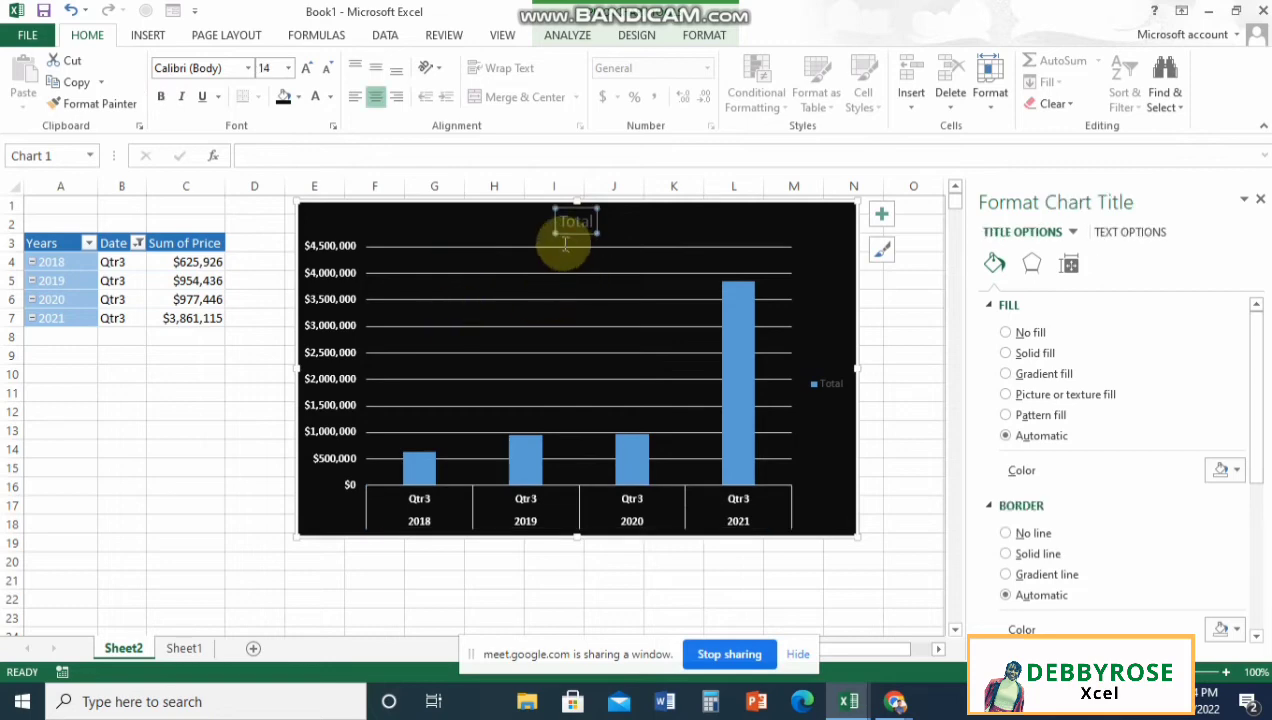
pyautogui.moveTo(591, 222); pyautogui.dragTo(564, 221)
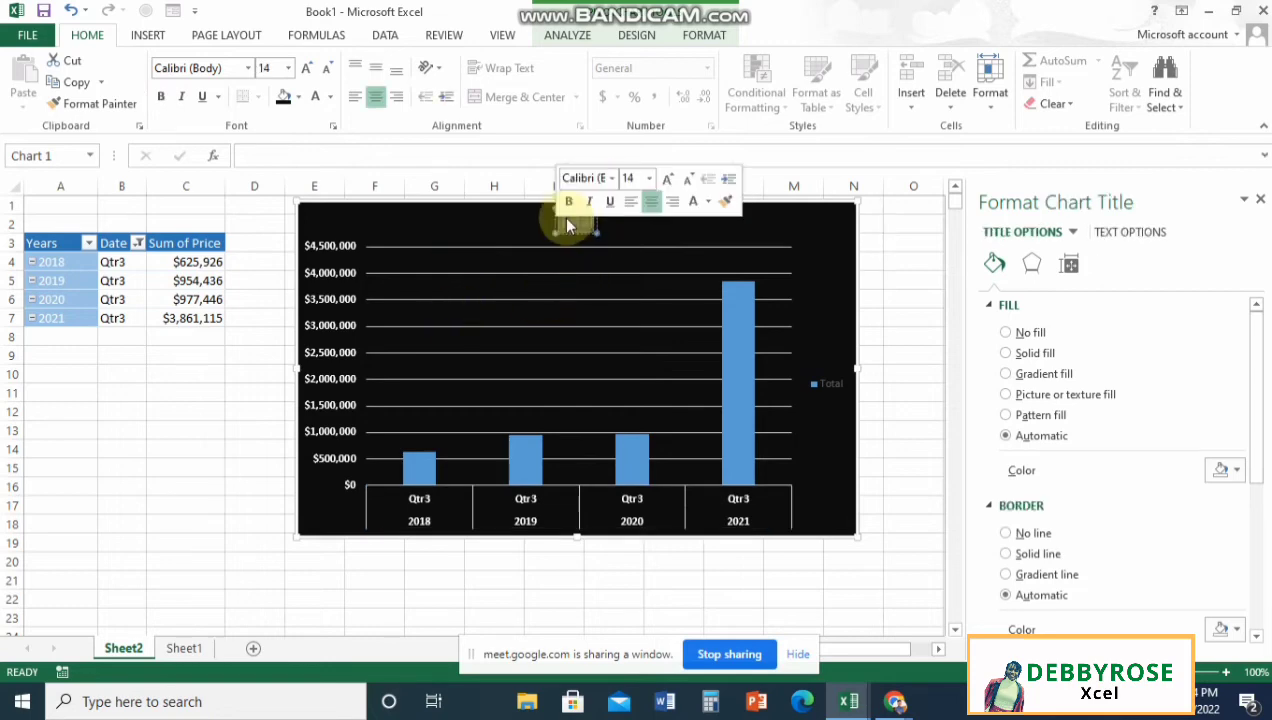
pyautogui.press('BackSpace')
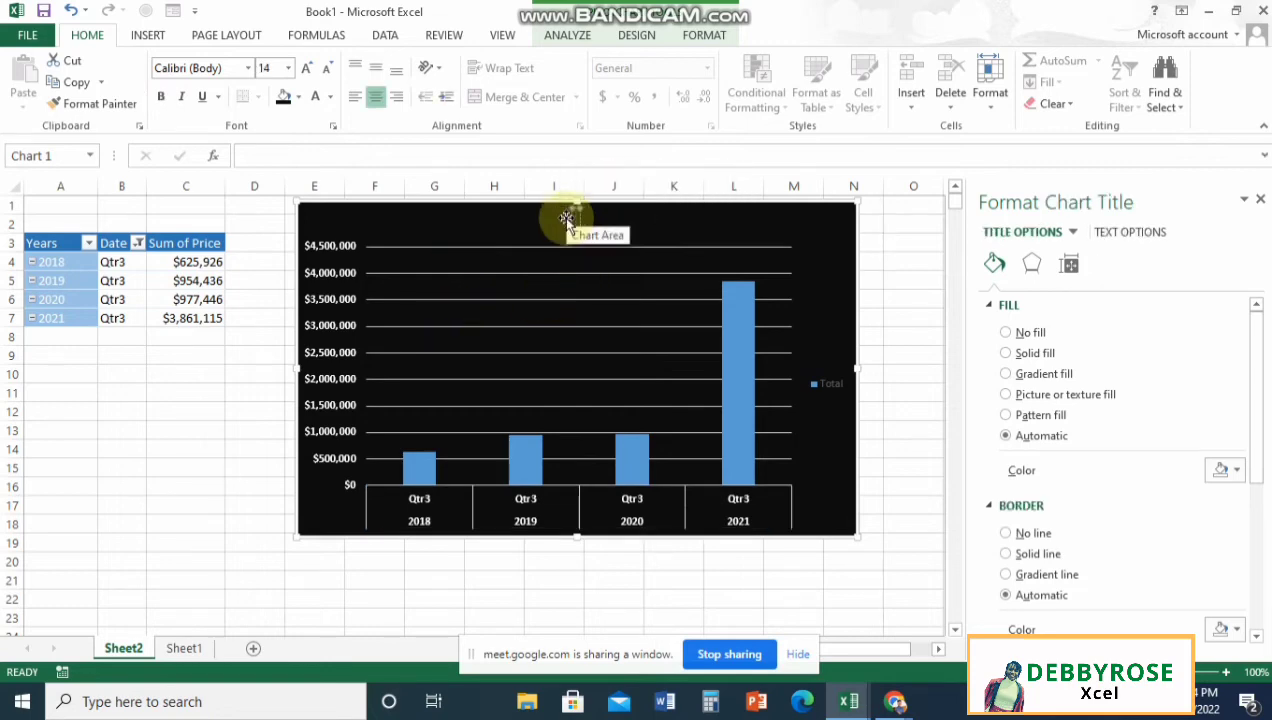
pyautogui.write('QTR')
pyautogui.write(' PR')
pyautogui.write('IC')
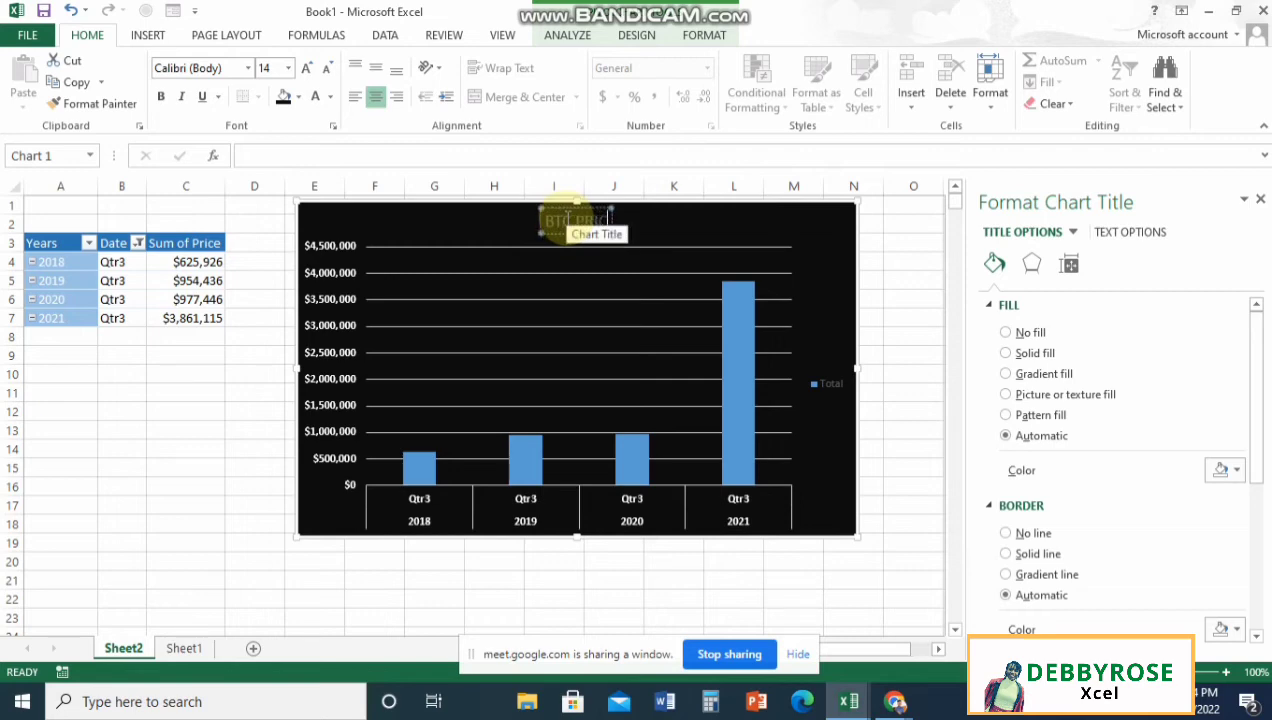
pyautogui.write('E PER')
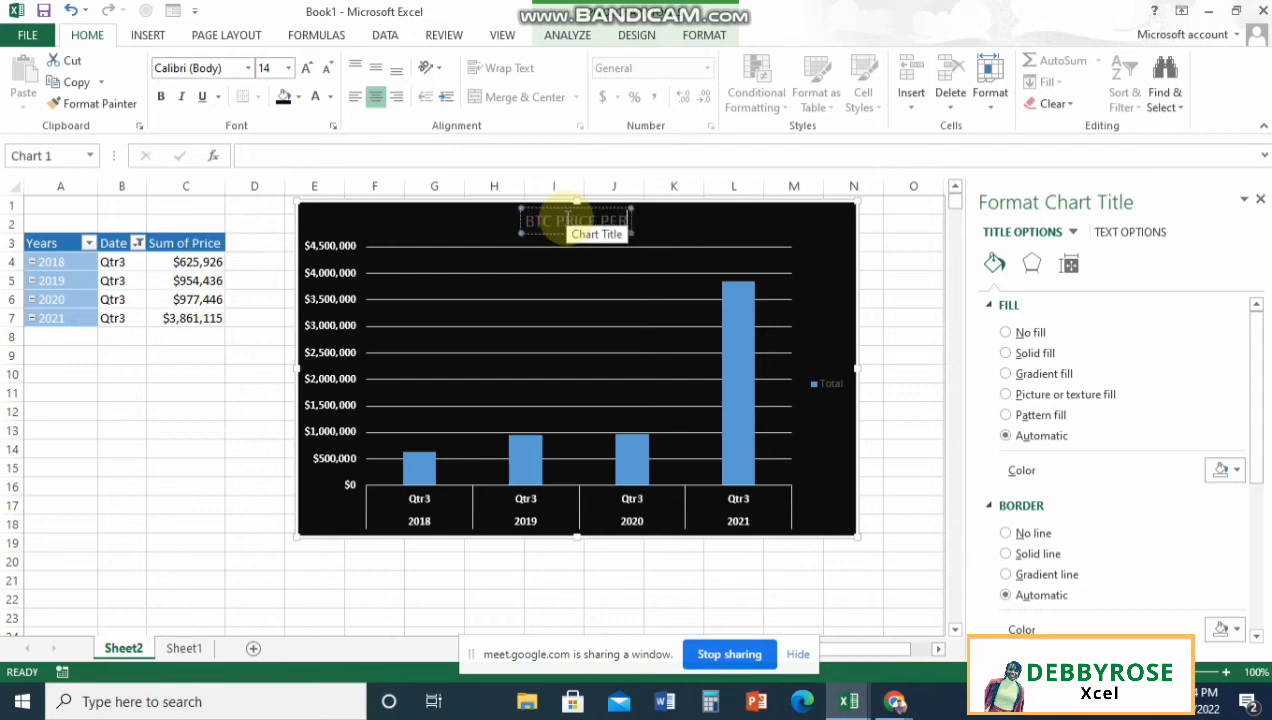
pyautogui.write('FORMANCE FOR QRT 3')
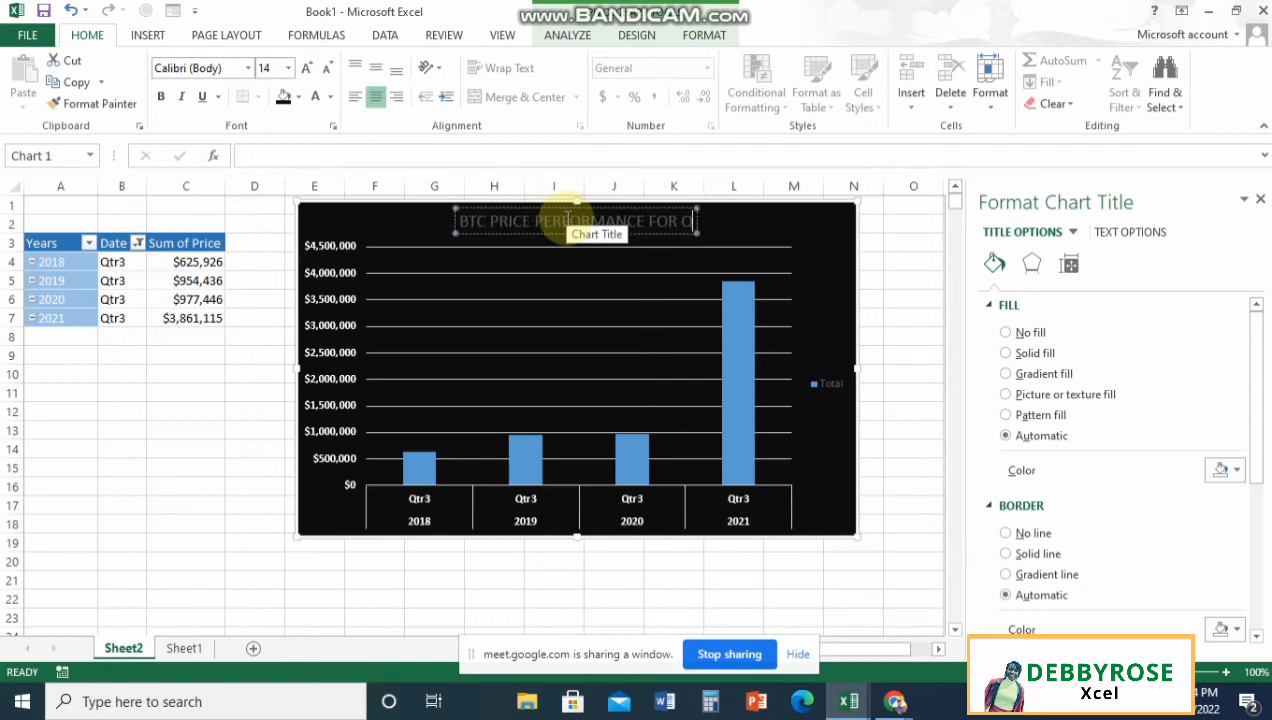
pyautogui.click(710, 263)
# Step: Format the chart title in bold with the font color Orange, Accent 2
pyautogui.click(460, 220)
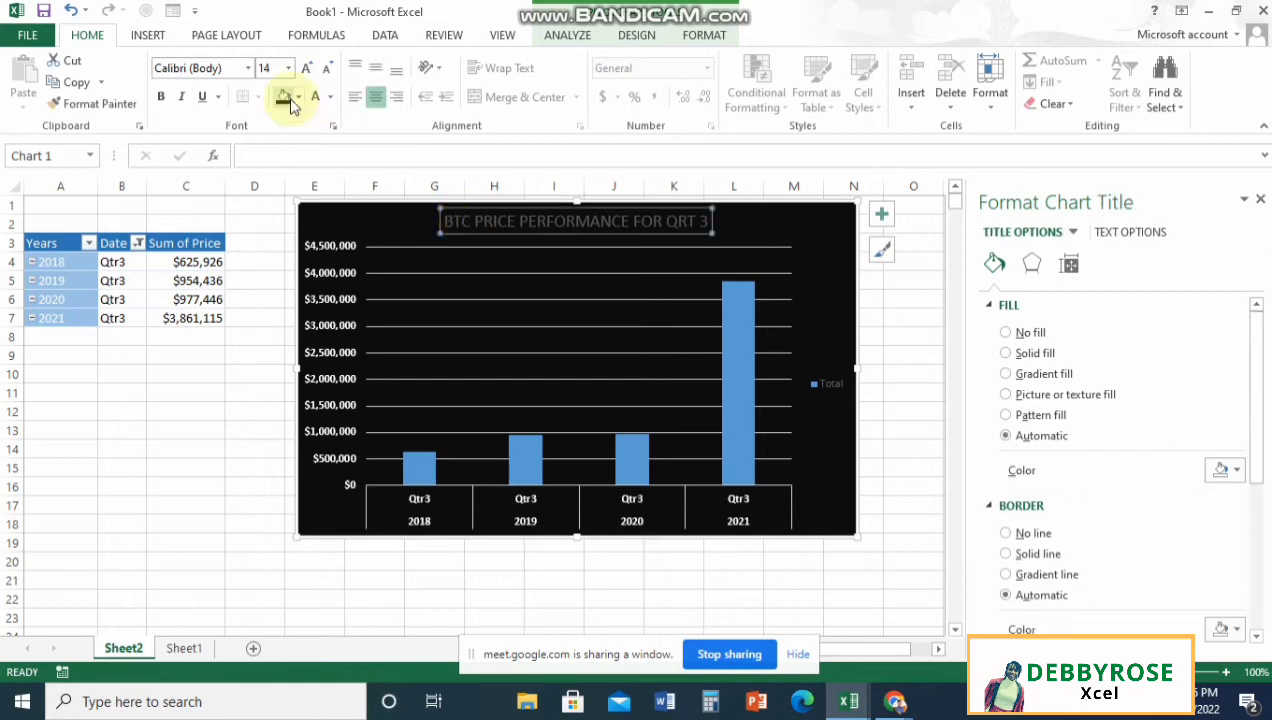
pyautogui.click(330, 96)
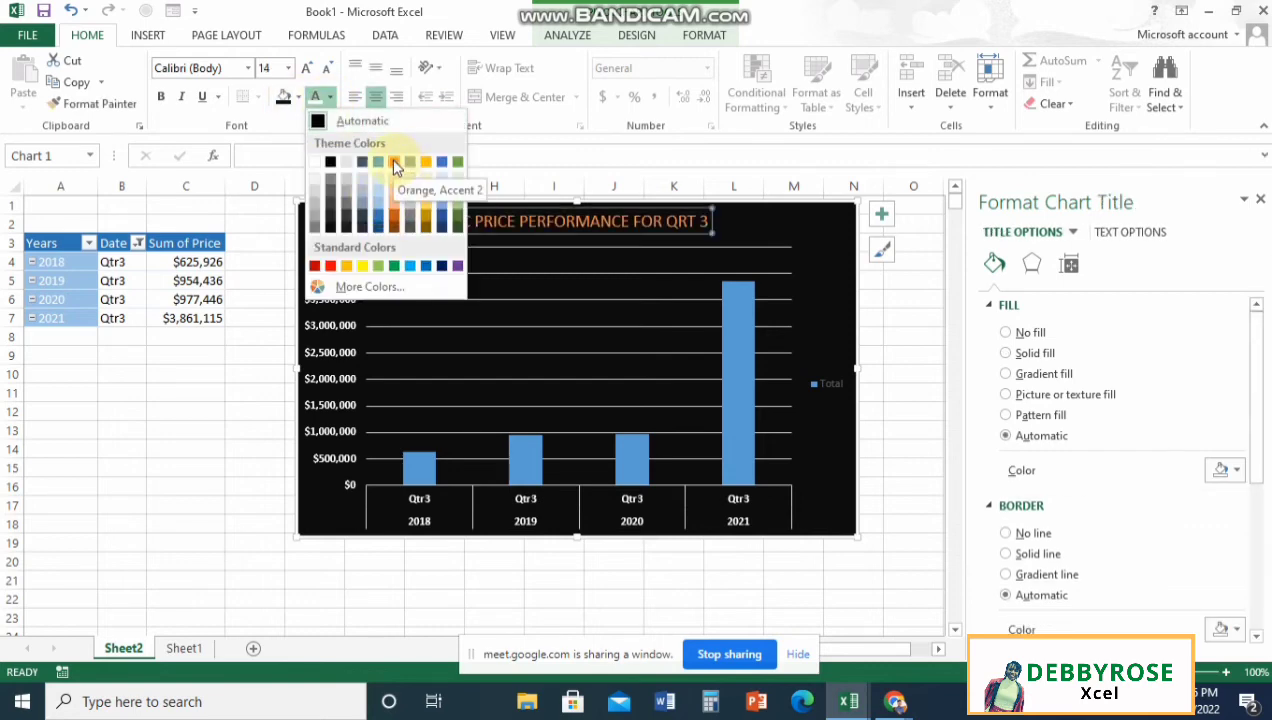
pyautogui.click(394, 162)
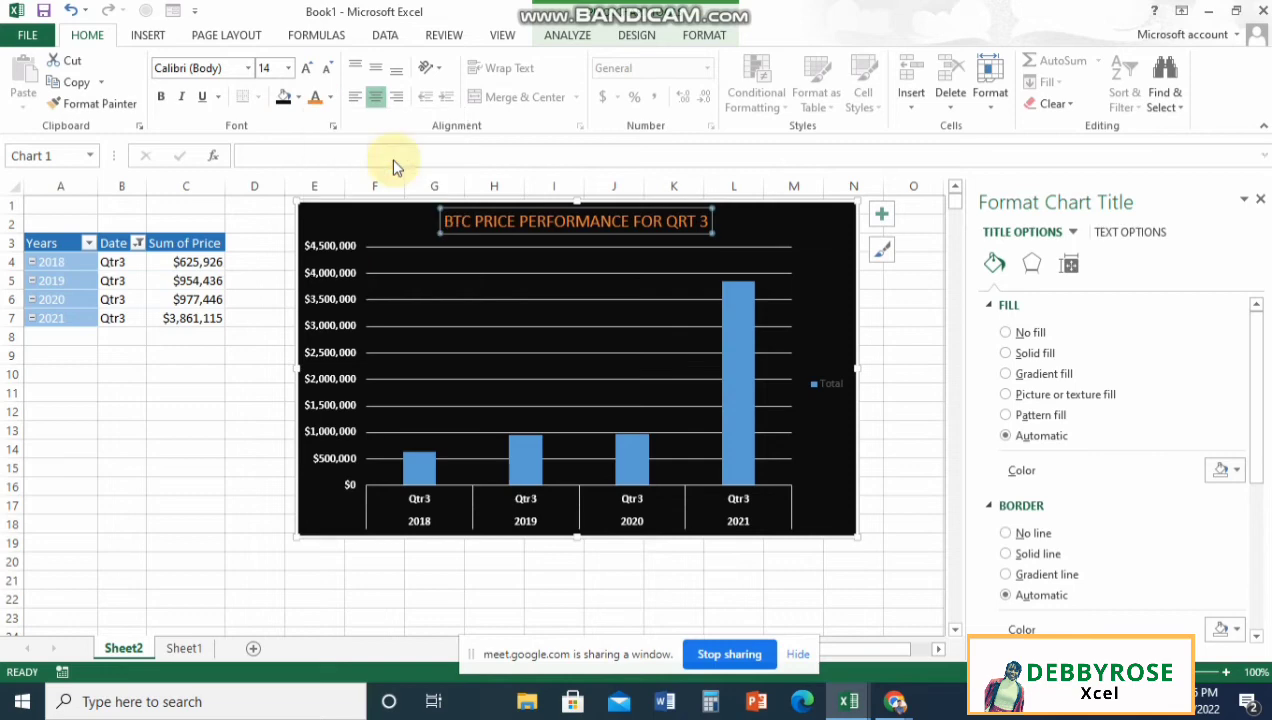
pyautogui.click(162, 97)
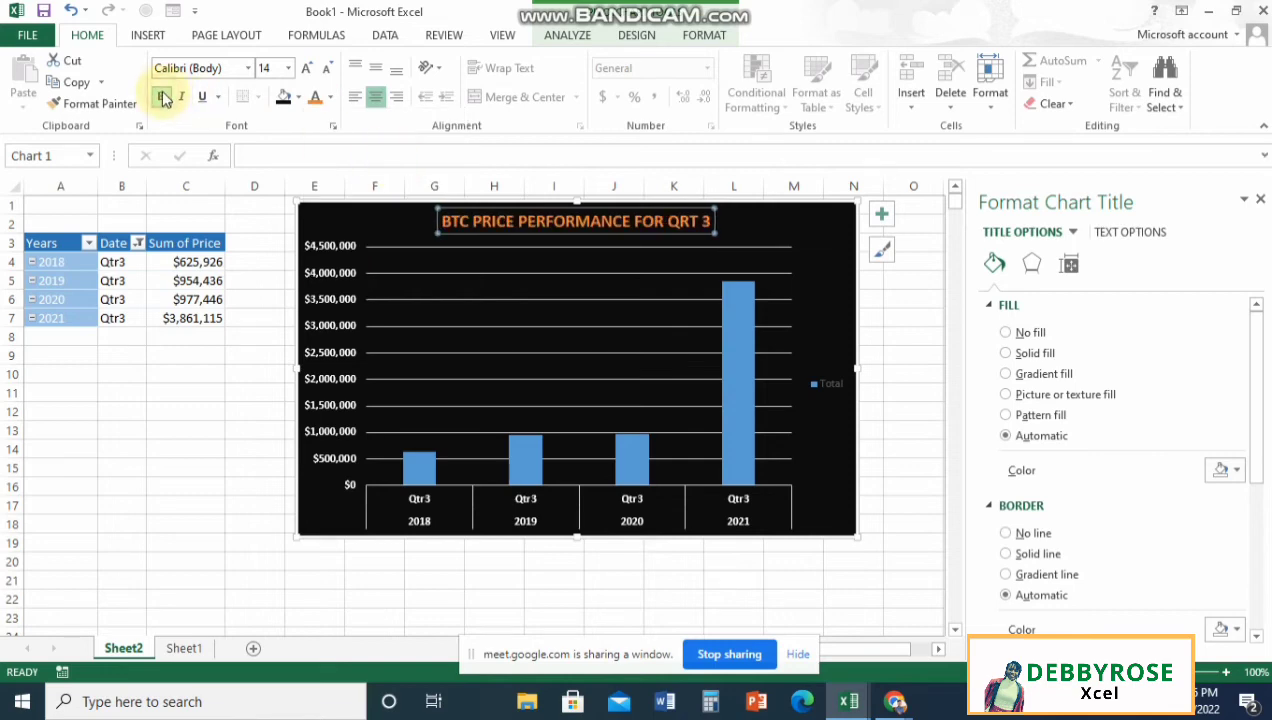
pyautogui.click(899, 374)
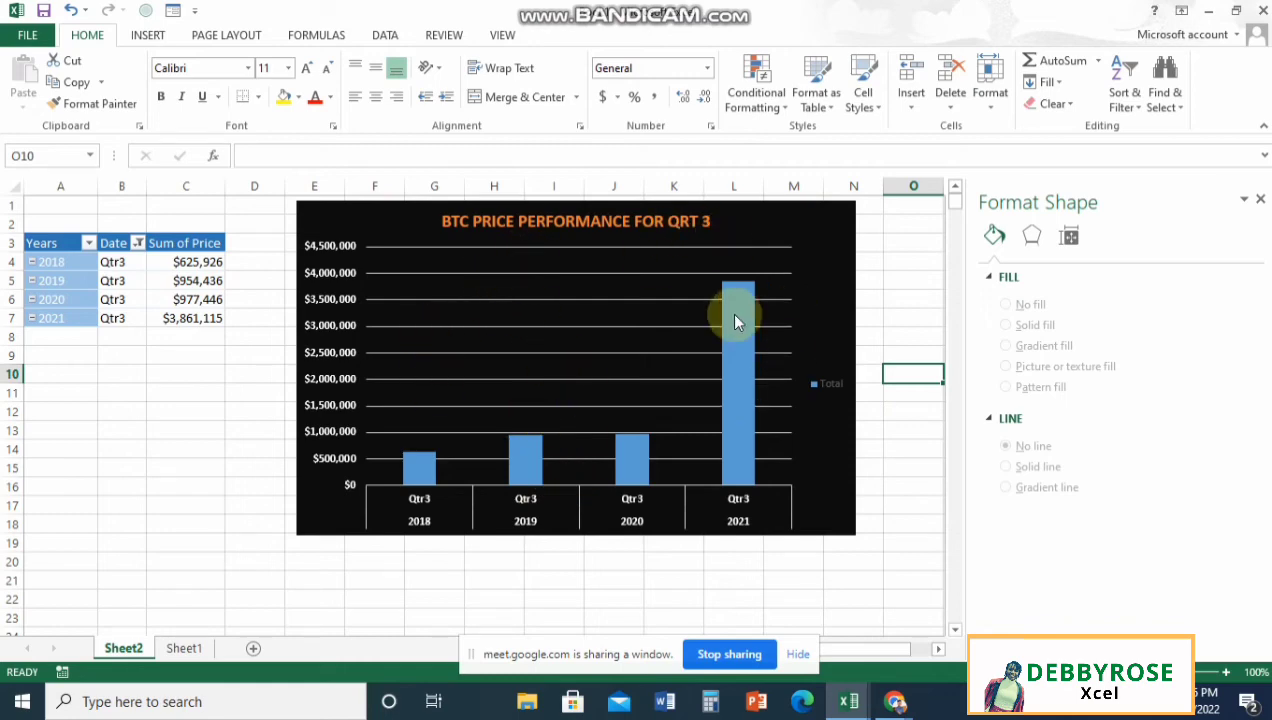
# Step: Widen the chart's columns by reducing the data series gap width to 69%
pyautogui.click(810, 384)
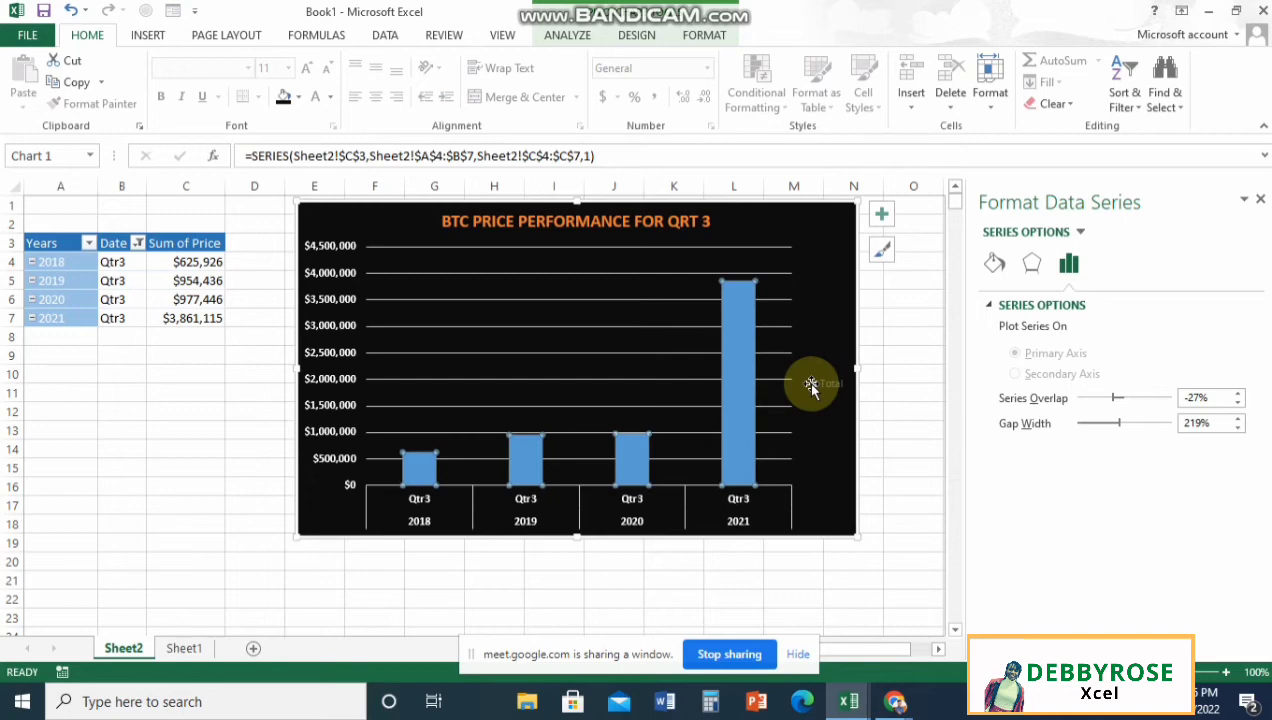
pyautogui.click(741, 384)
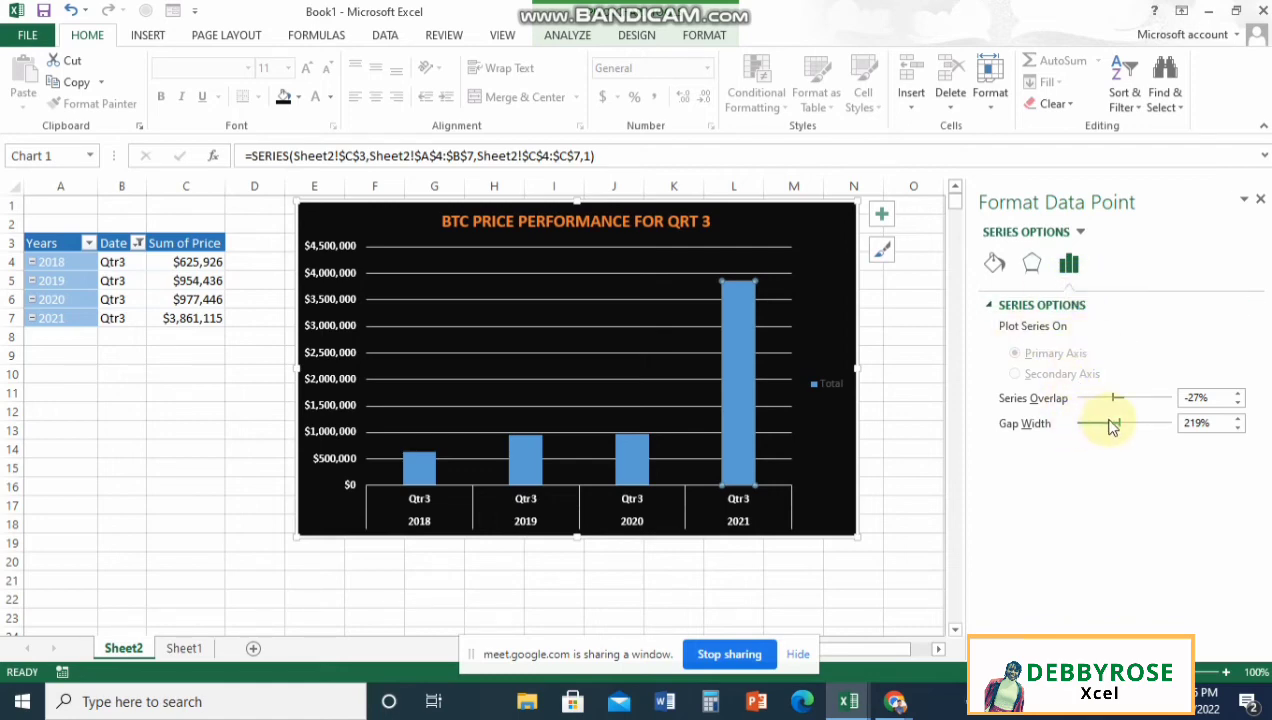
pyautogui.moveTo(1104, 430); pyautogui.dragTo(1088, 424)
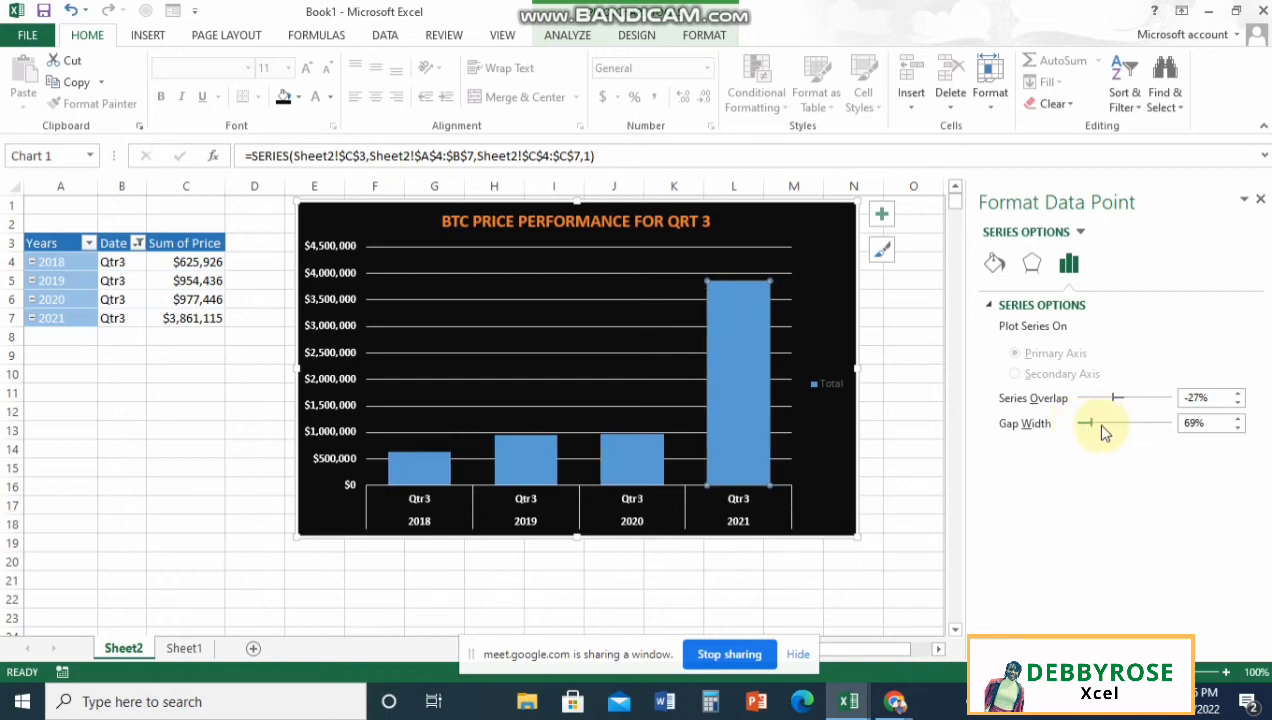
pyautogui.click(1101, 423)
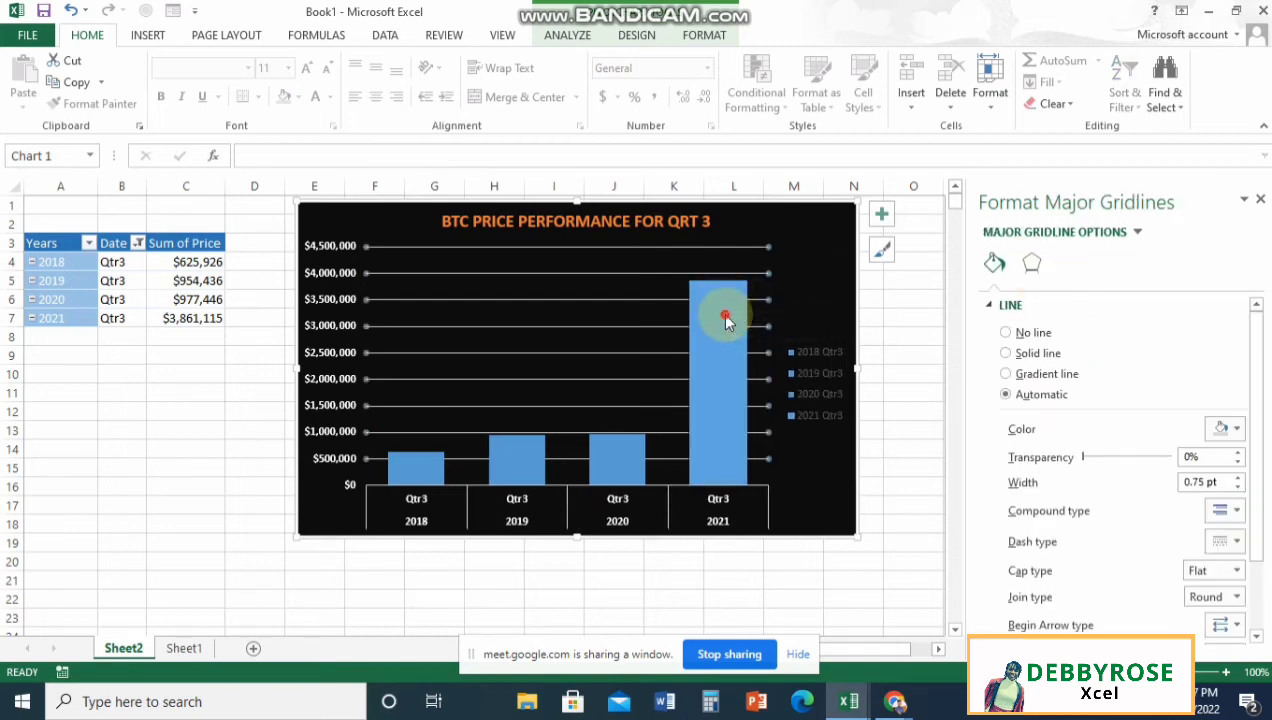
# Step: Fill all columns of the Total series with the standard color Green
pyautogui.click(727, 321)
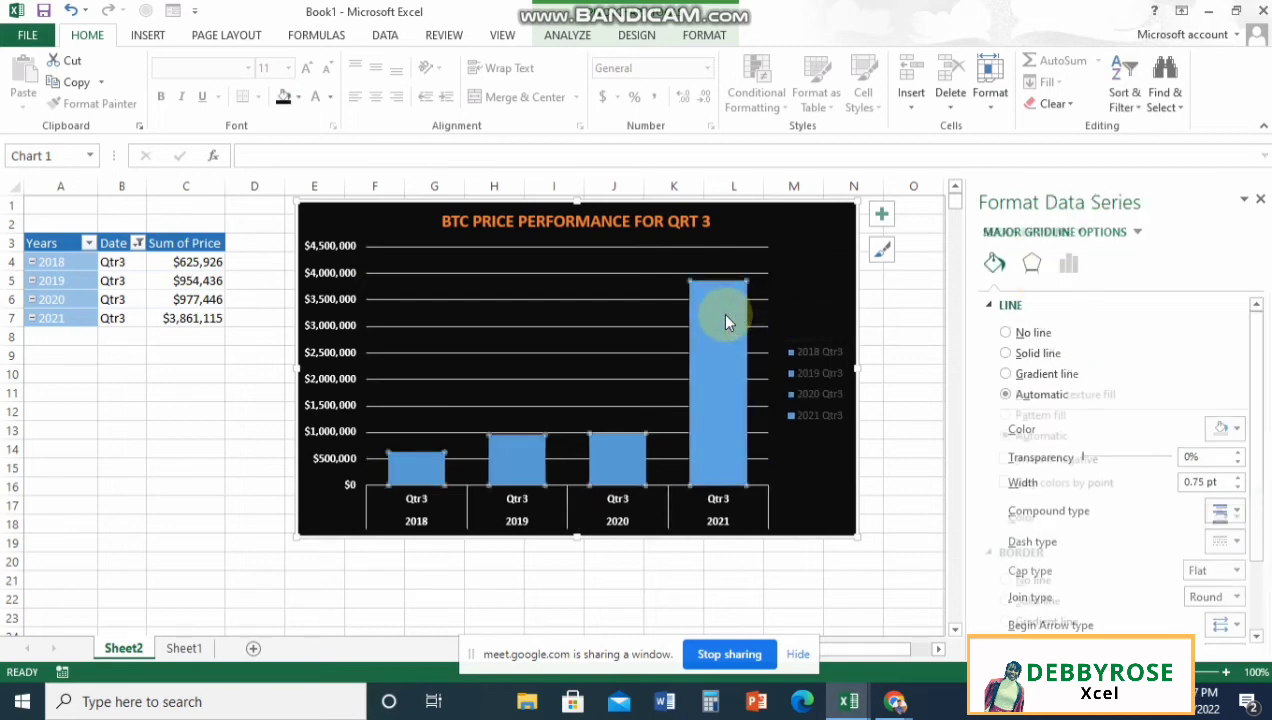
pyautogui.rightClick(727, 321)
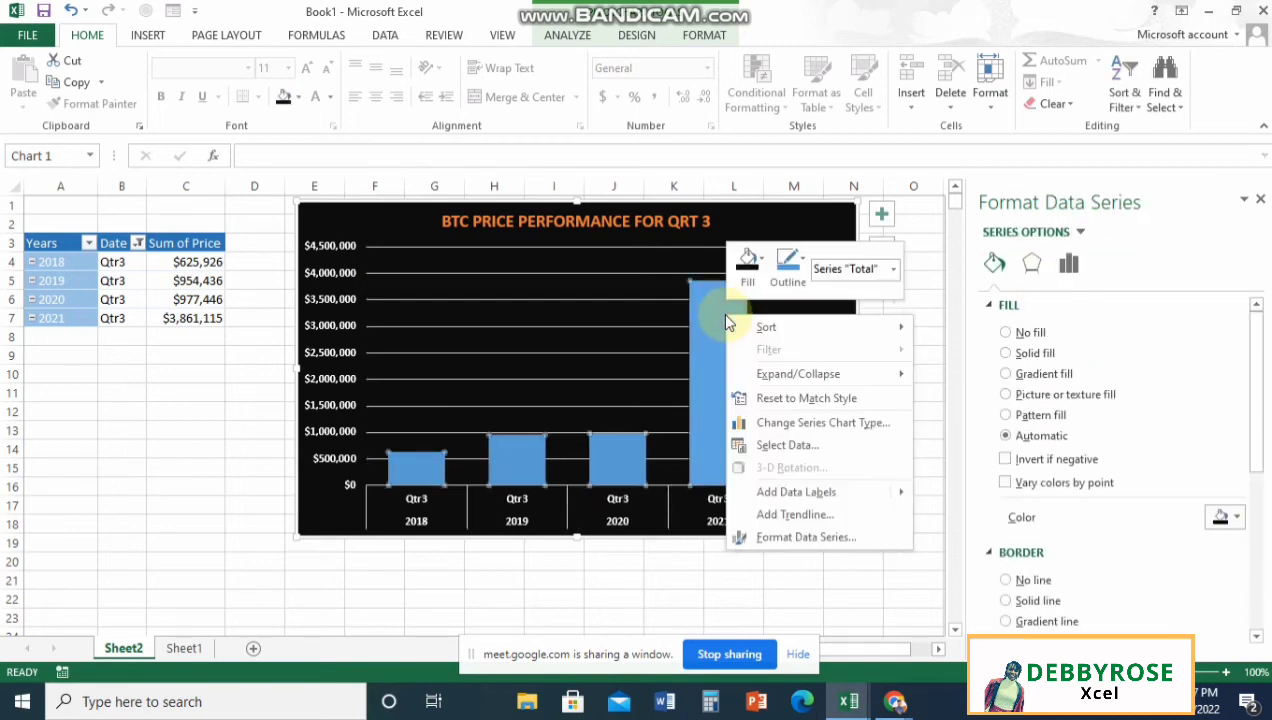
pyautogui.click(748, 262)
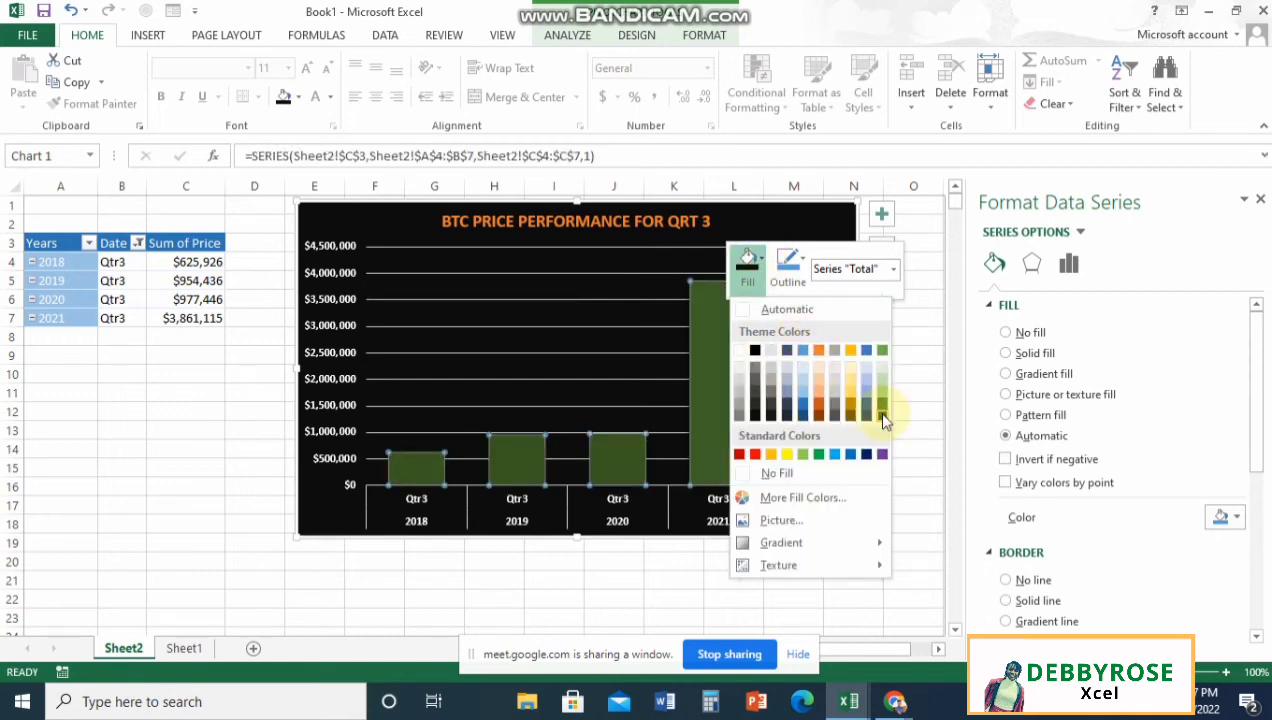
pyautogui.click(820, 456)
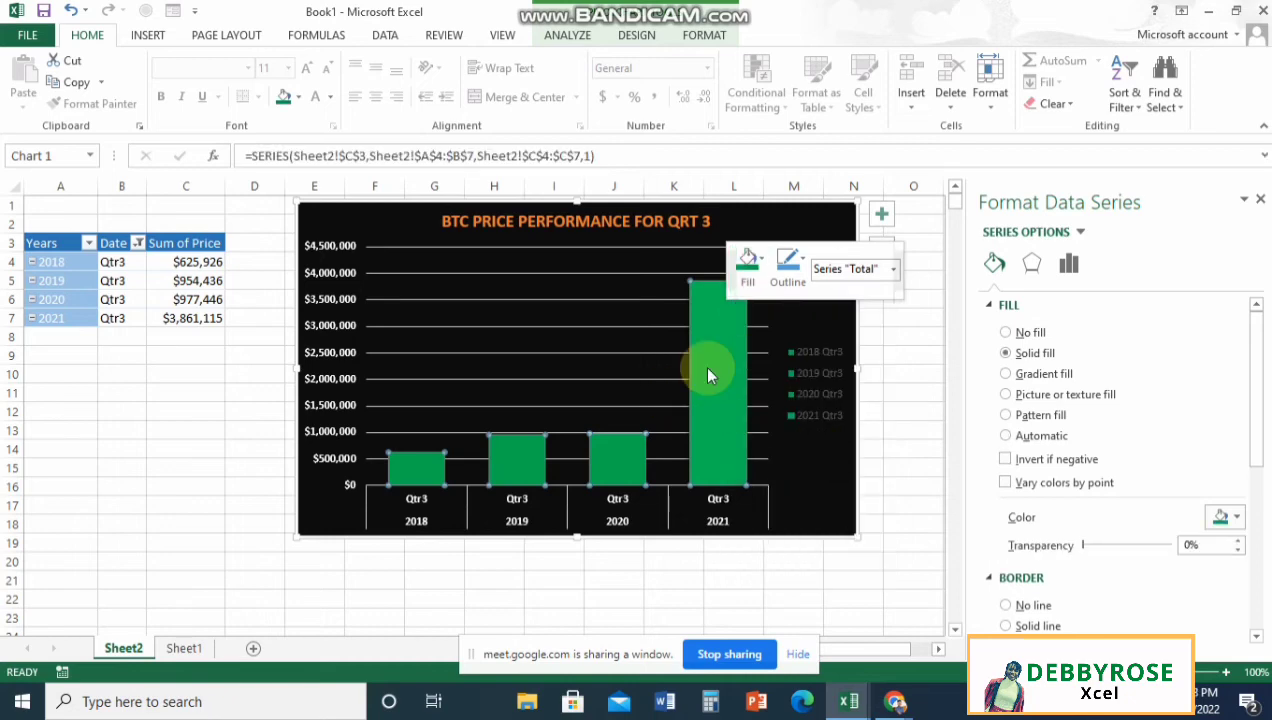
# Step: Set the outline color of the chart's major horizontal gridlines to Orange, Accent 2
pyautogui.click(593, 317)
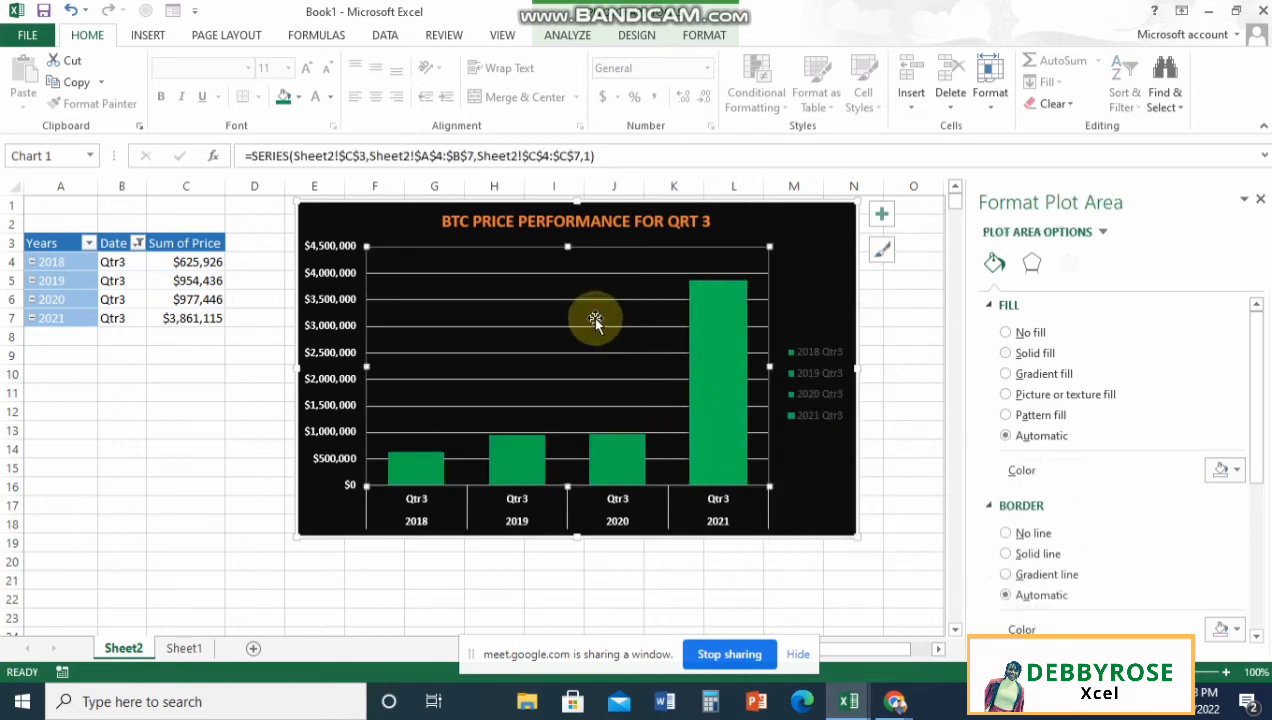
pyautogui.click(577, 301)
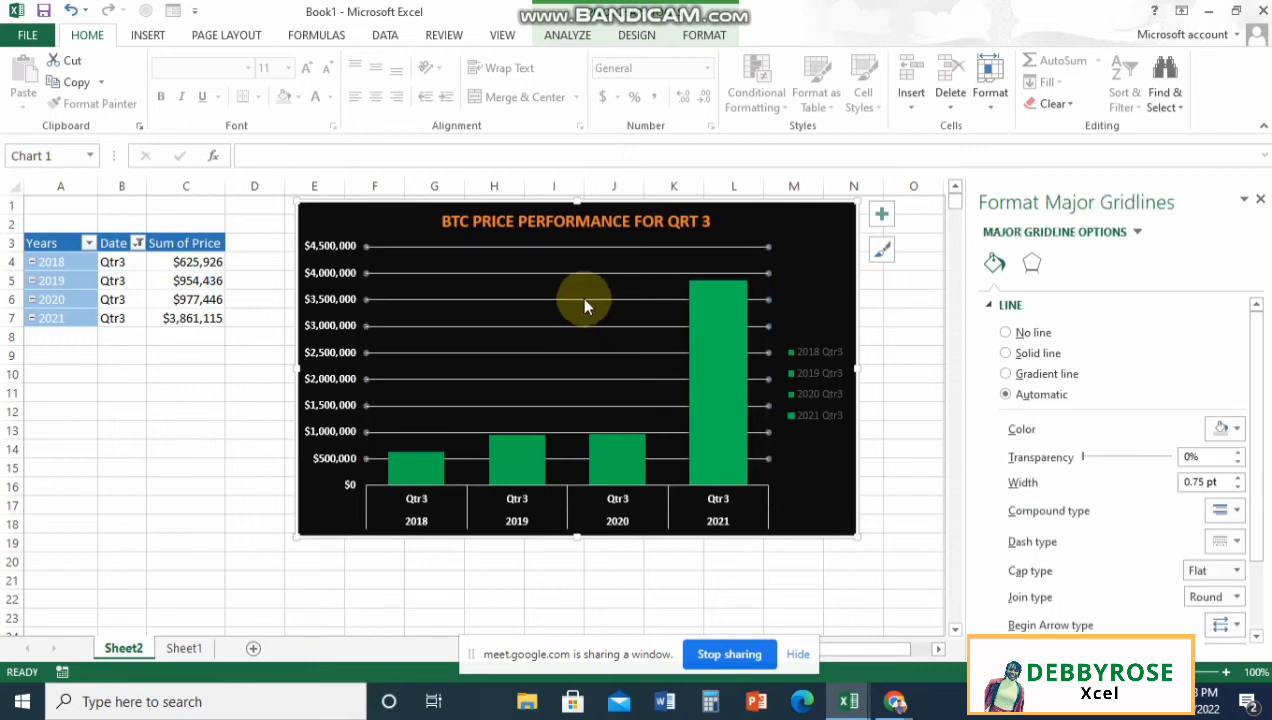
pyautogui.rightClick(584, 299)
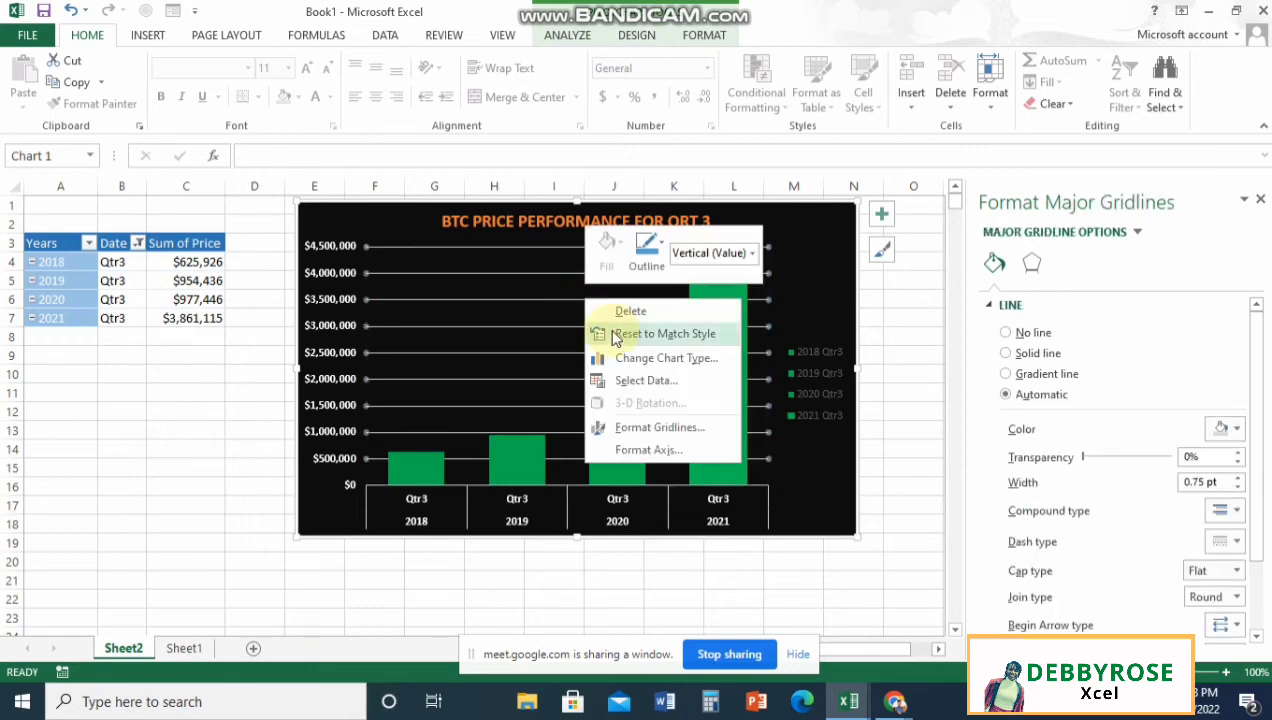
pyautogui.click(659, 249)
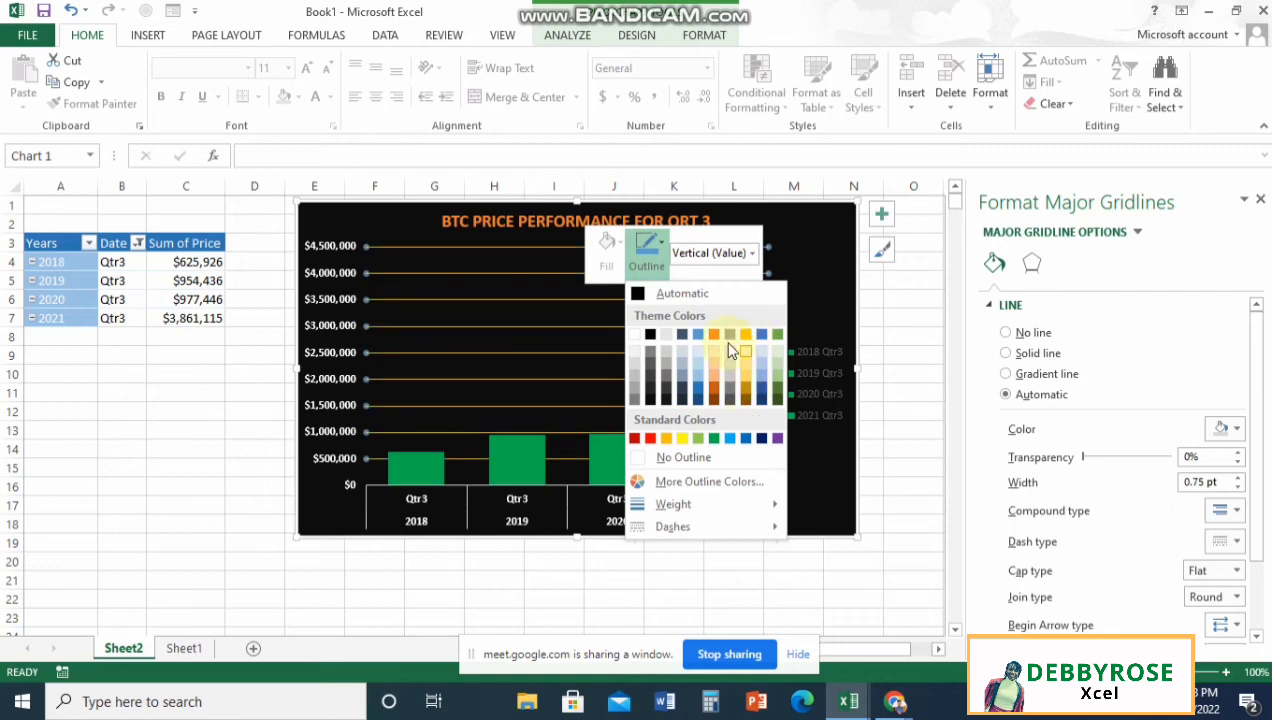
pyautogui.click(713, 338)
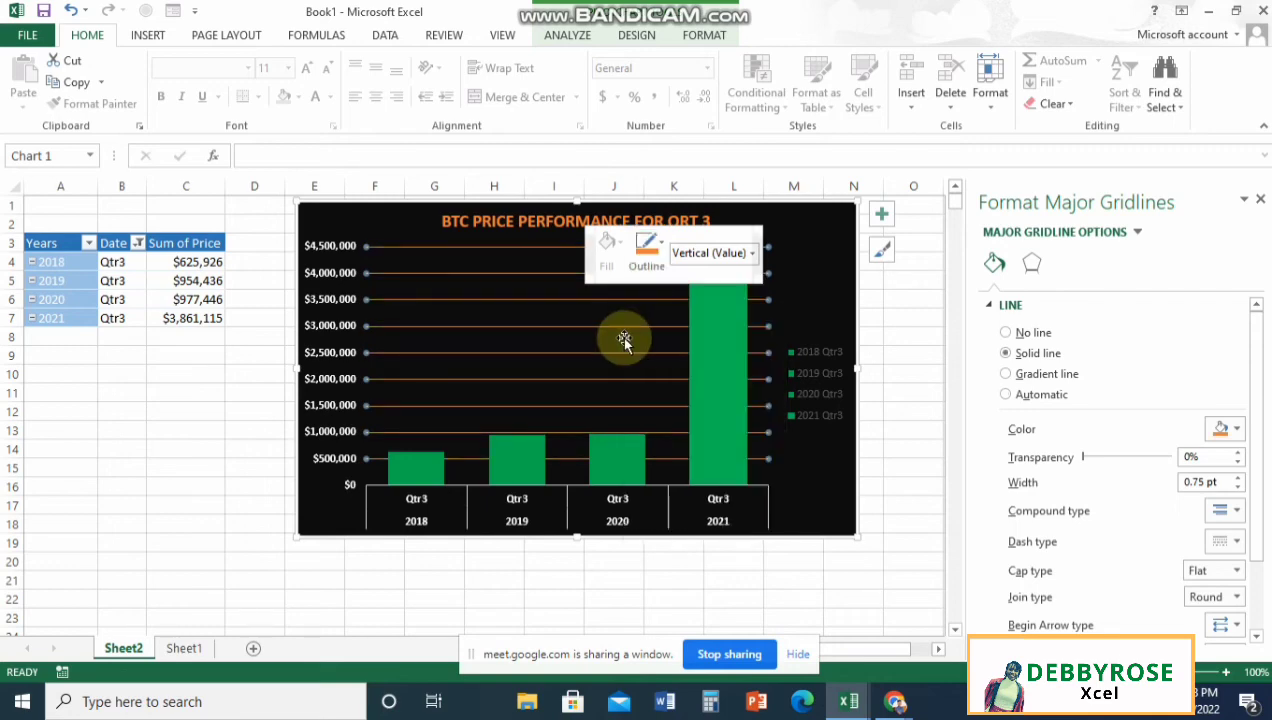
pyautogui.click(336, 284)
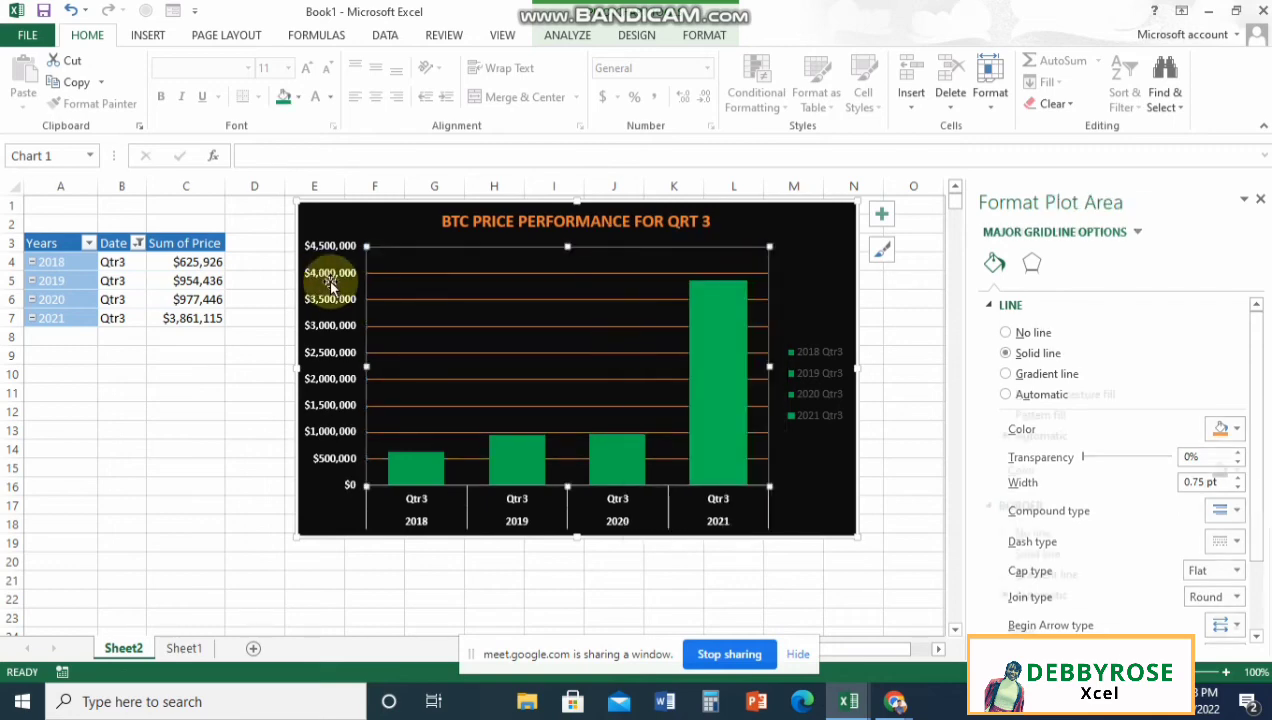
pyautogui.click(818, 439)
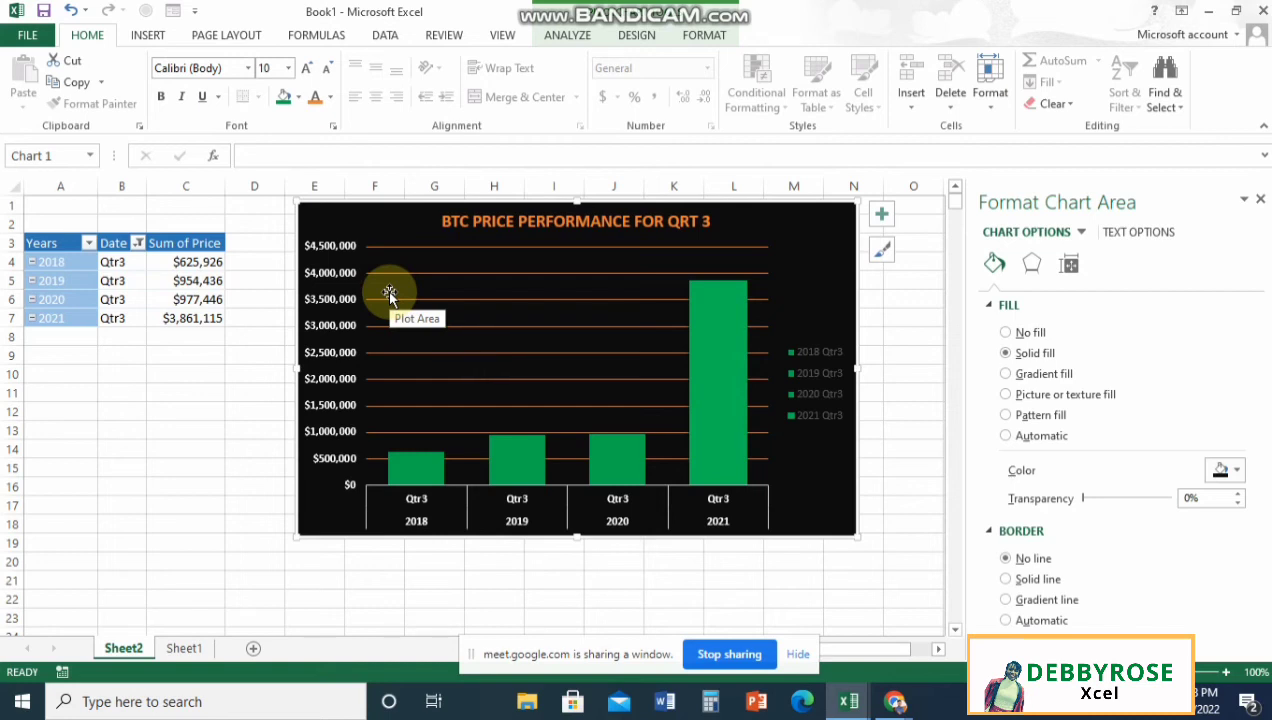
# Step: Apply the custom number format code $#,,"M" to the chart's vertical axis so its values display in millions
pyautogui.click(324, 238)
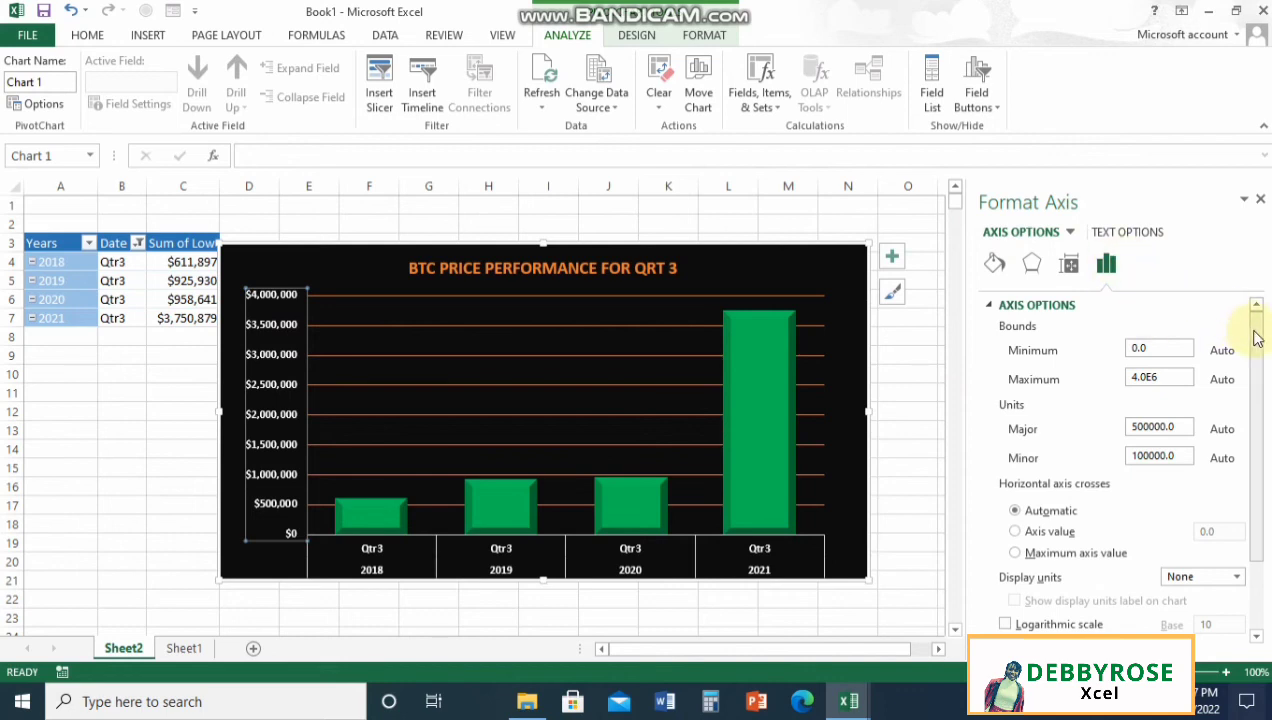
pyautogui.scroll(-3, 1256, 338)
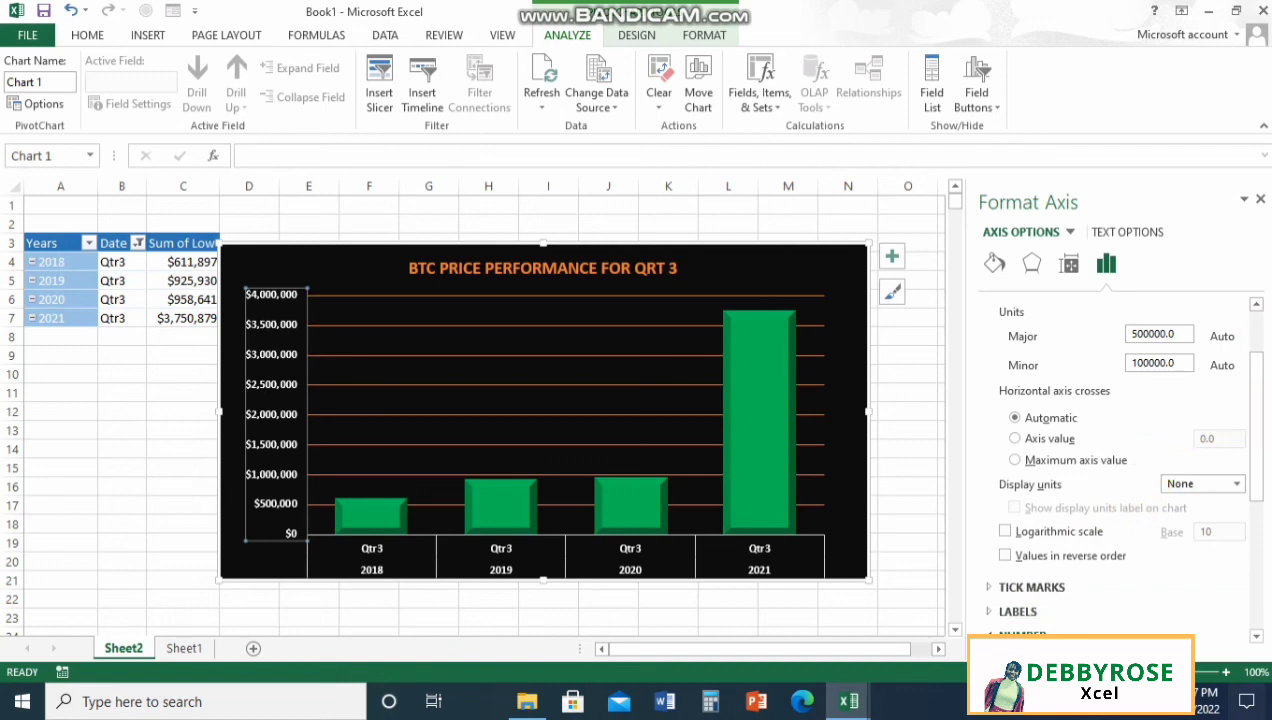
pyautogui.scroll(-5, 1258, 395)
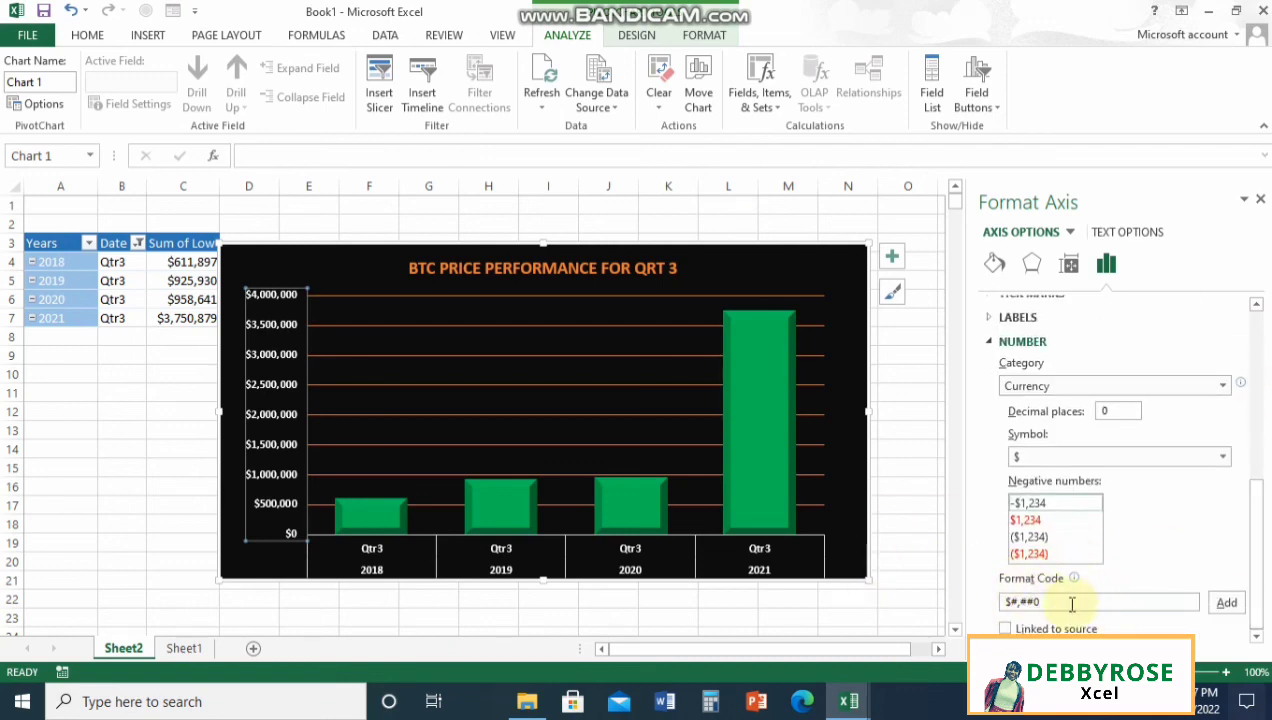
pyautogui.click(1020, 602)
pyautogui.click(1011, 602)
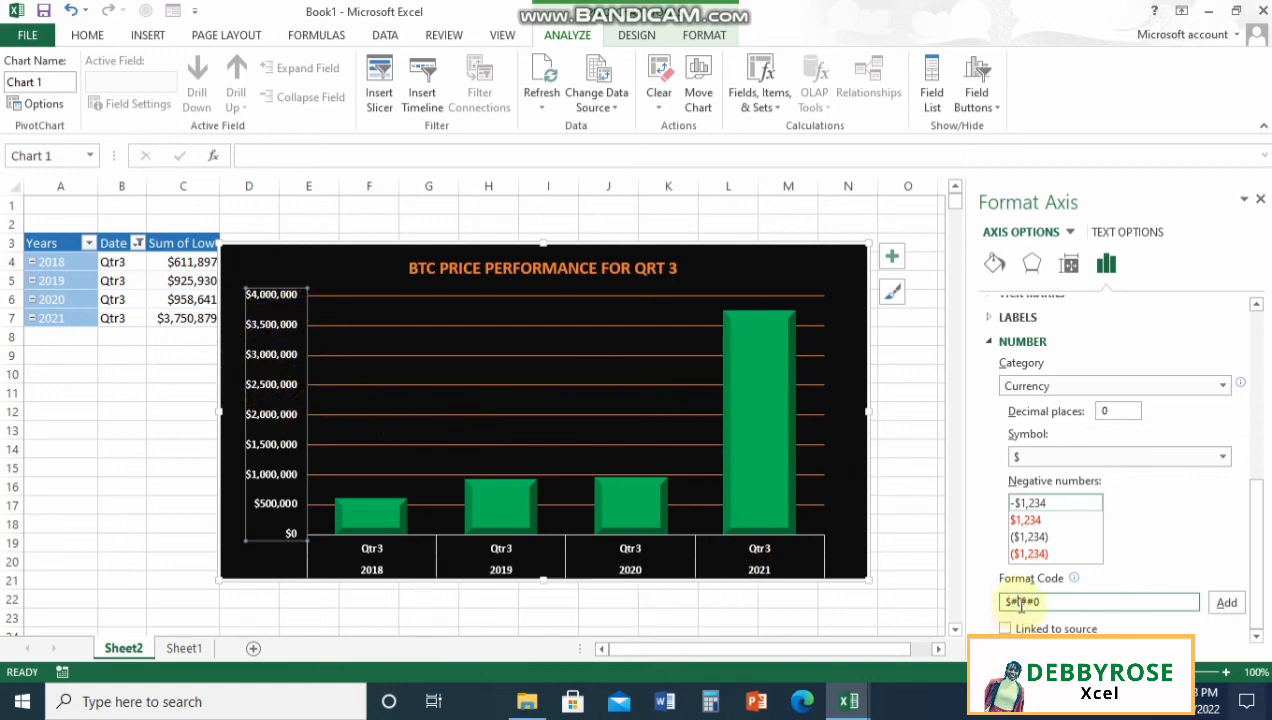
pyautogui.click(1020, 602)
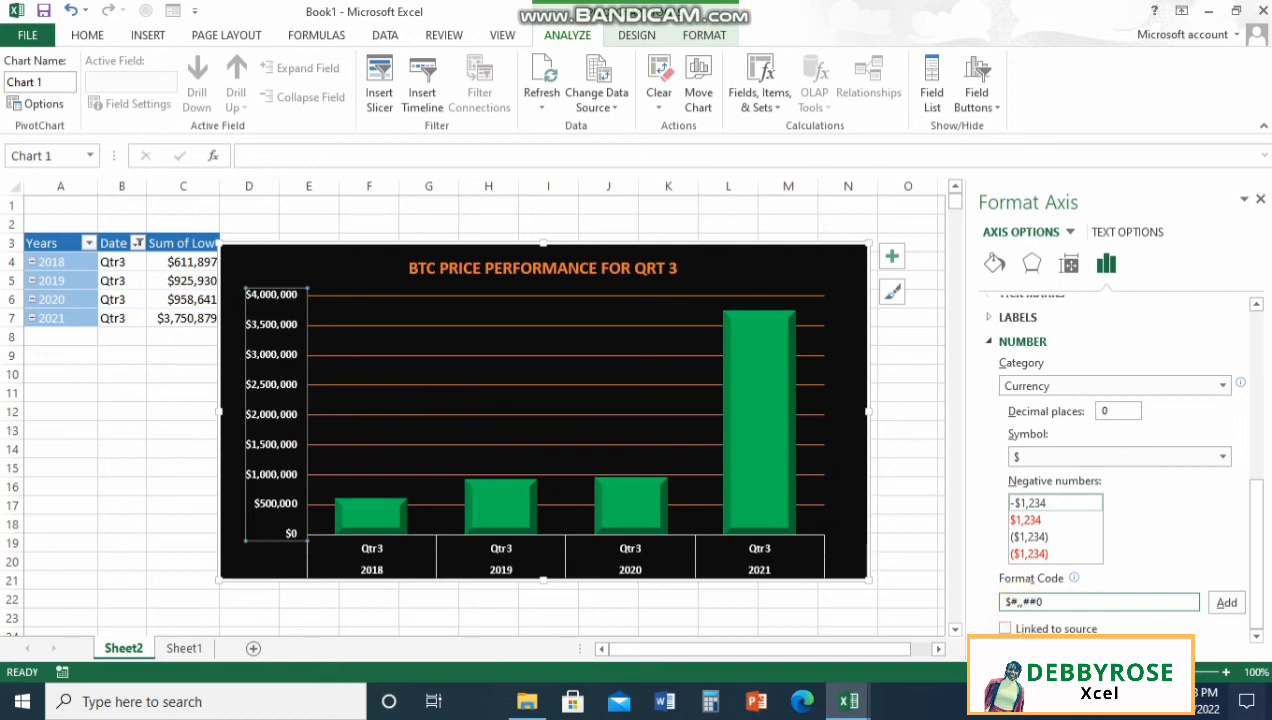
pyautogui.write(',')
pyautogui.click(1040, 600)
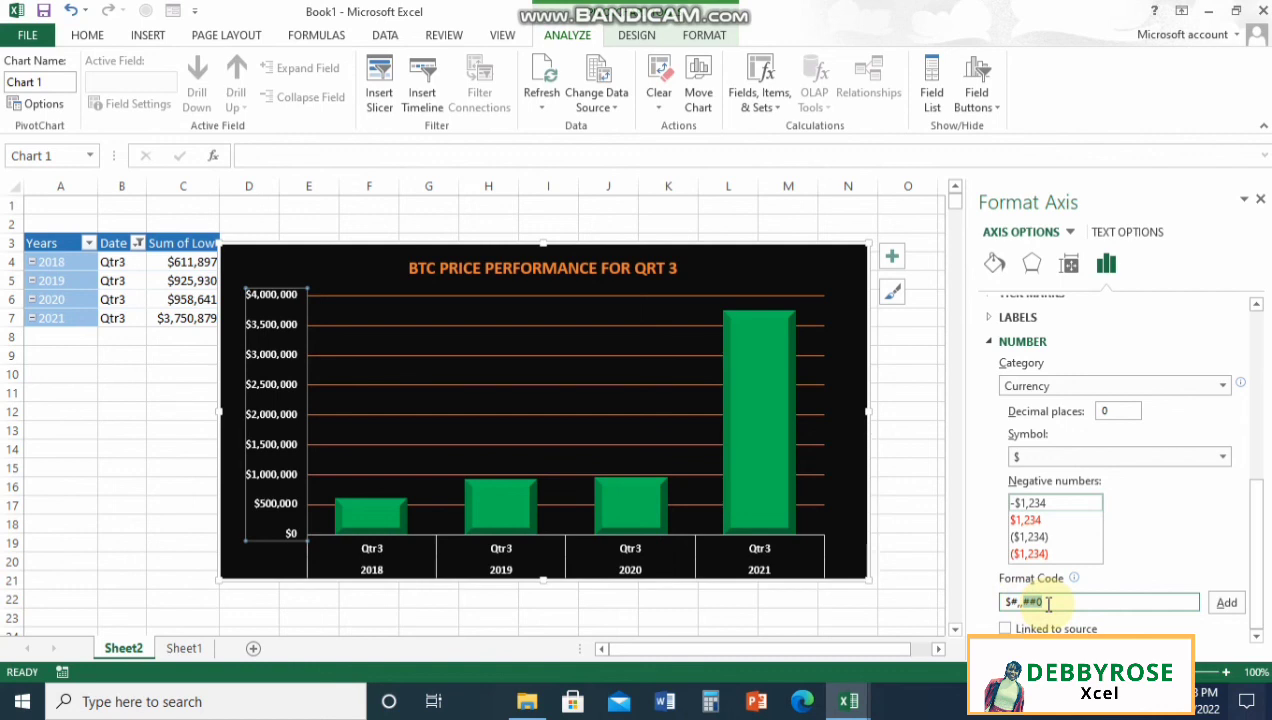
pyautogui.write('"M')
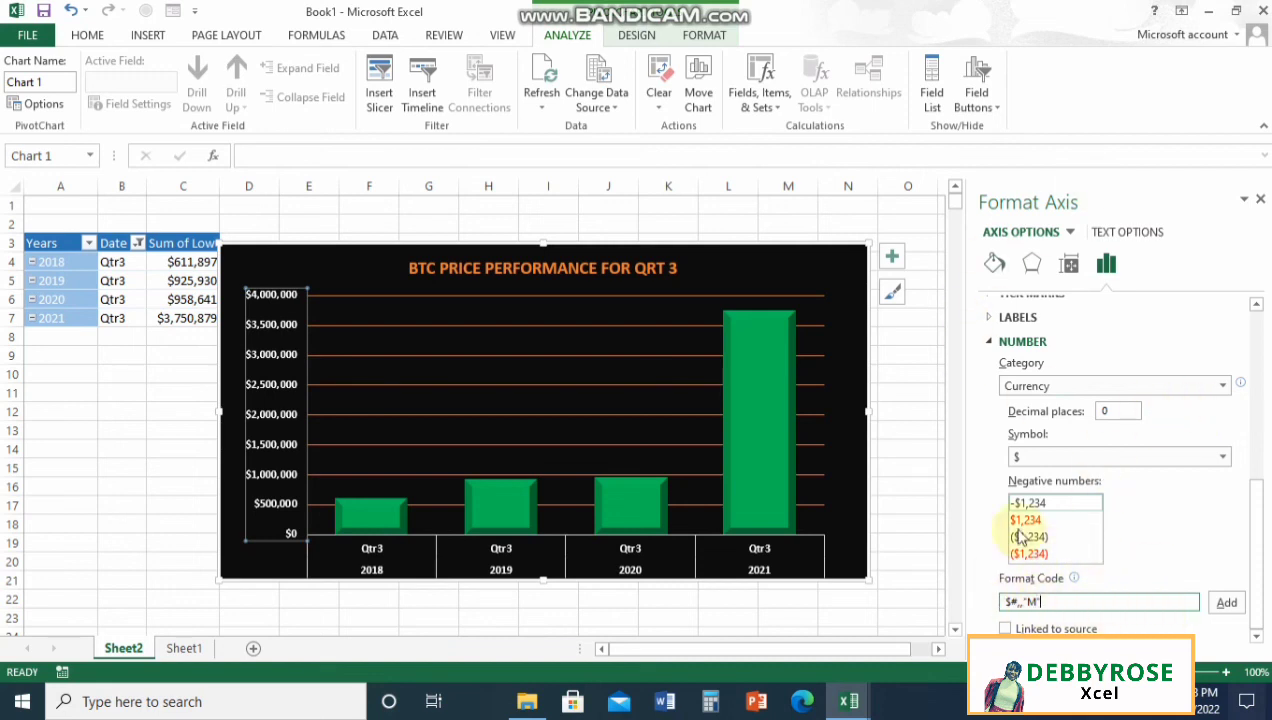
pyautogui.click(1227, 605)
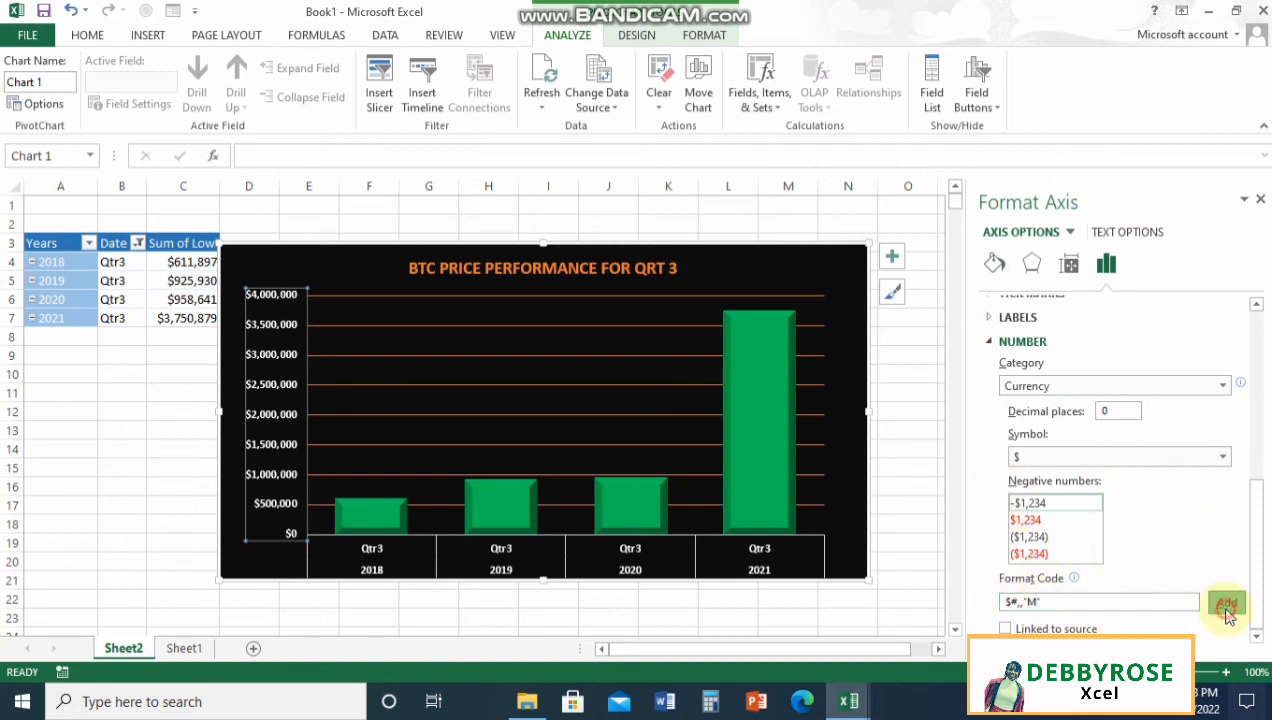
# Step: Shift the chart's plot area slightly to the left within the chart area
pyautogui.click(713, 295)
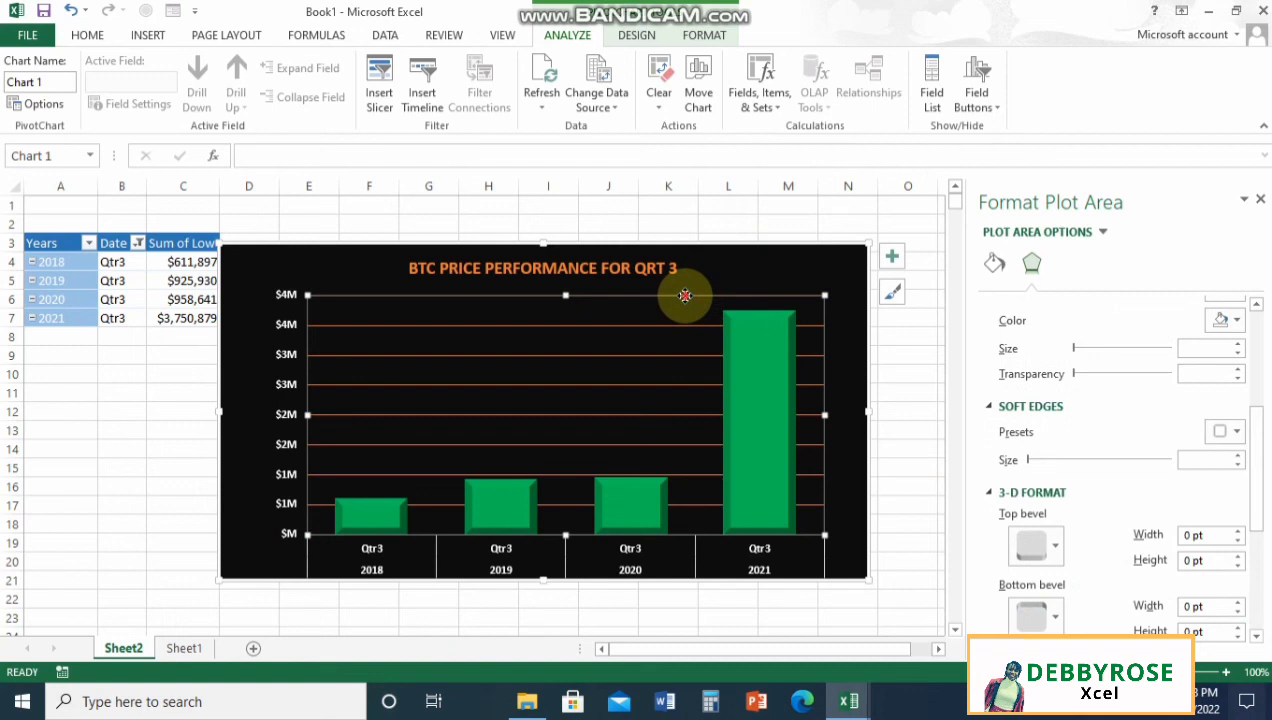
pyautogui.moveTo(685, 295); pyautogui.dragTo(678, 300)
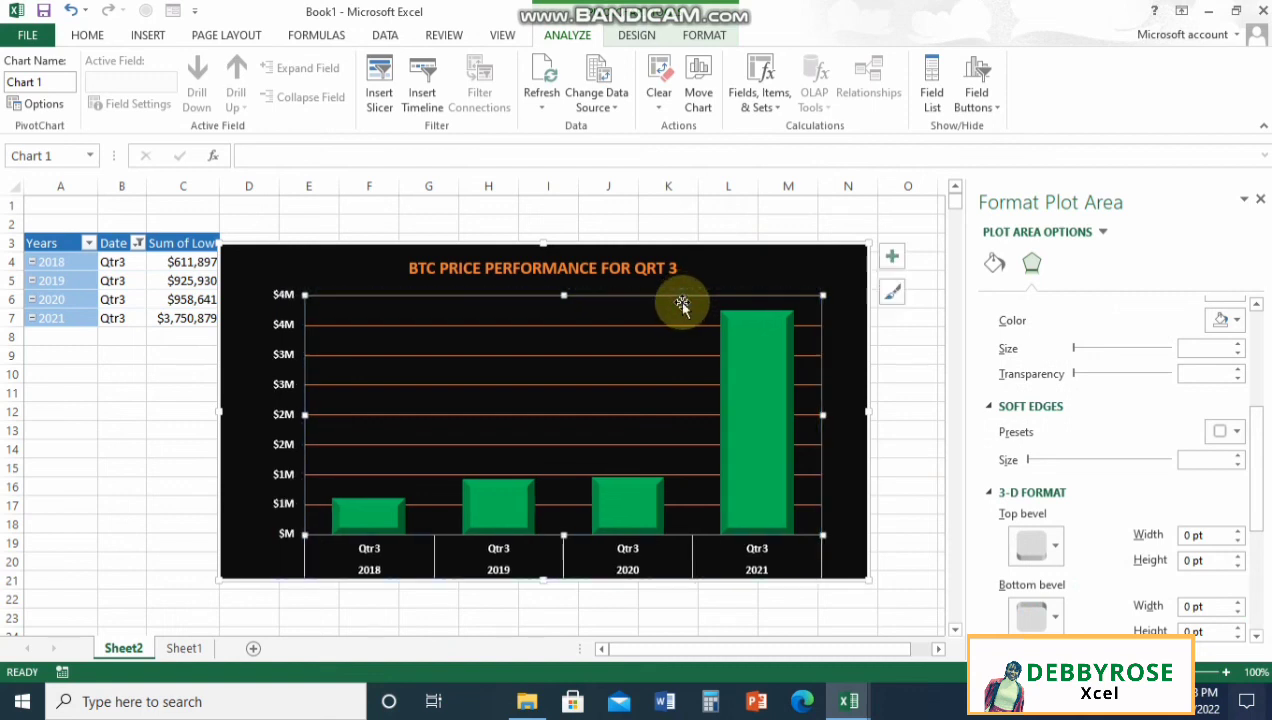